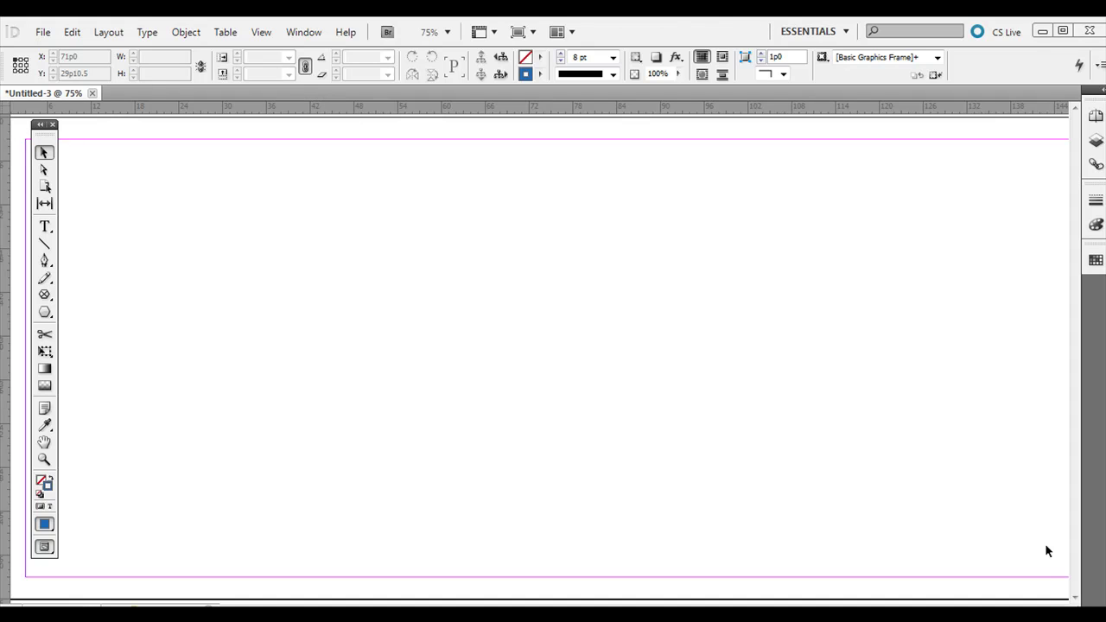
Bring up the frame tool flyout to browse the available frame shapes
{"action": "left_click", "coordinate": [45, 296]}
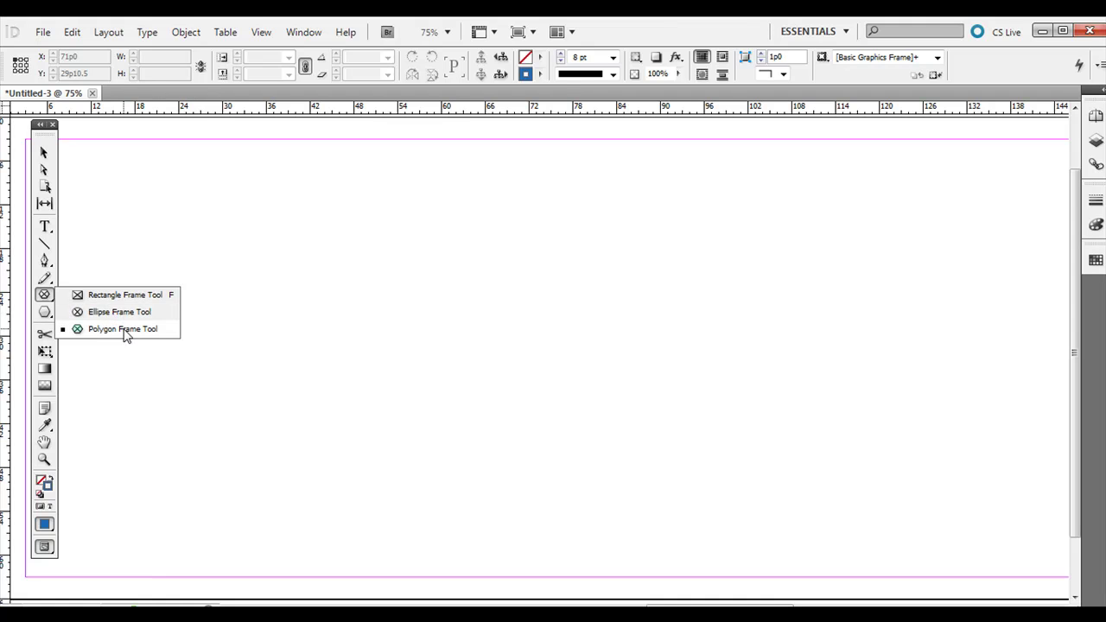
Draw a large square frame and a small square frame beside it with the Rectangle Frame Tool
{"action": "left_click", "coordinate": [140, 296]}
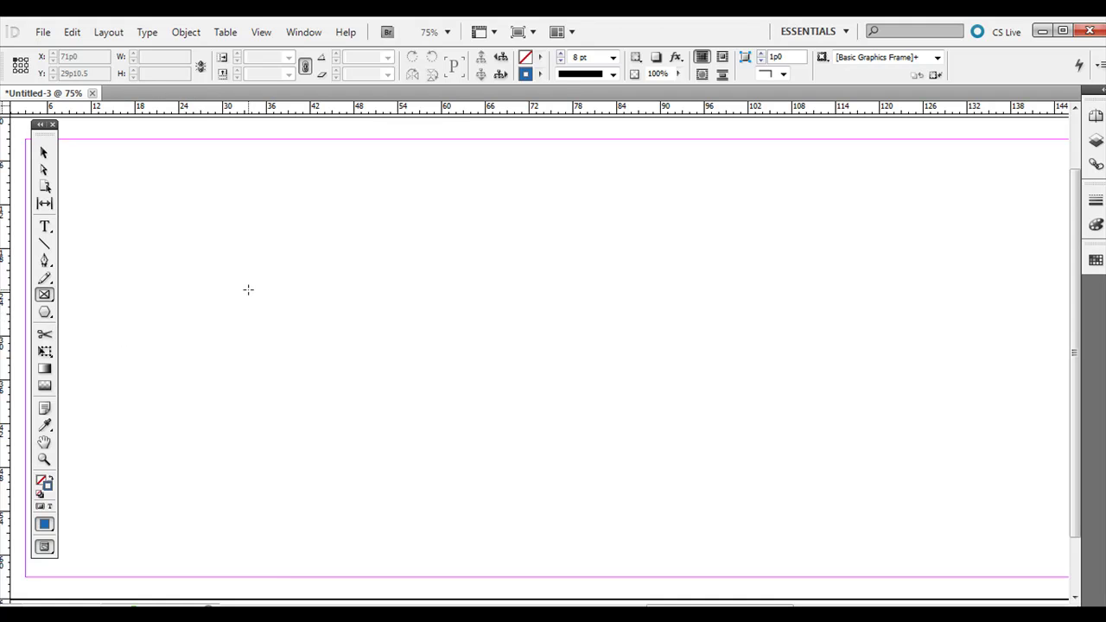
{"action": "left_click_drag", "start_coordinate": [220, 235], "coordinate": [532, 501]}
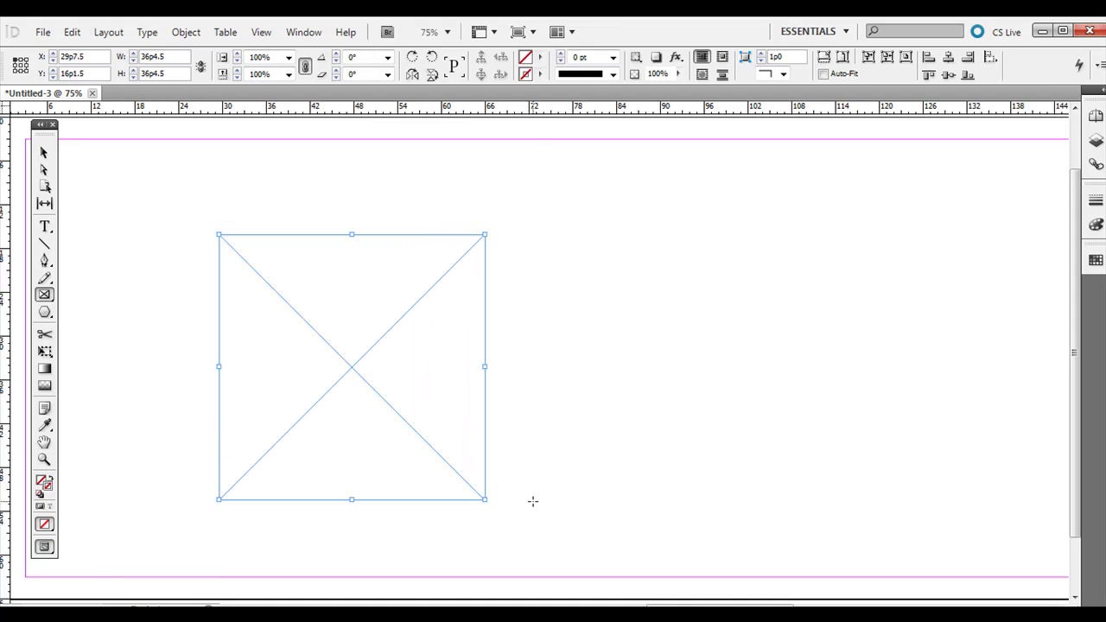
{"action": "left_click_drag", "start_coordinate": [499, 234], "coordinate": [656, 356]}
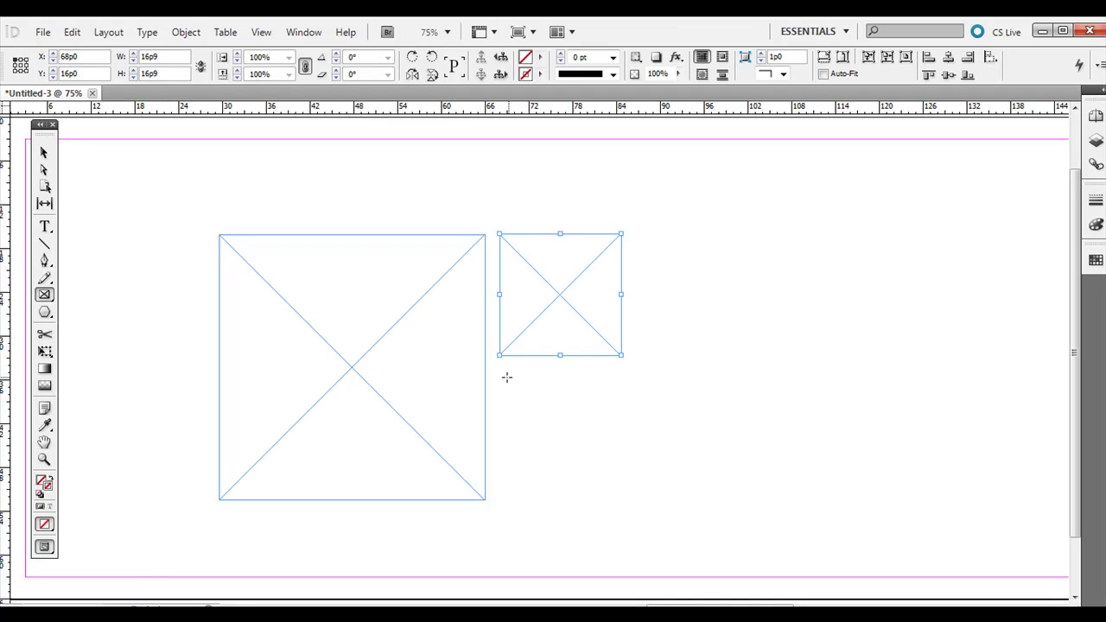
{"action": "left_click_drag", "start_coordinate": [499, 373], "coordinate": [625, 495]}
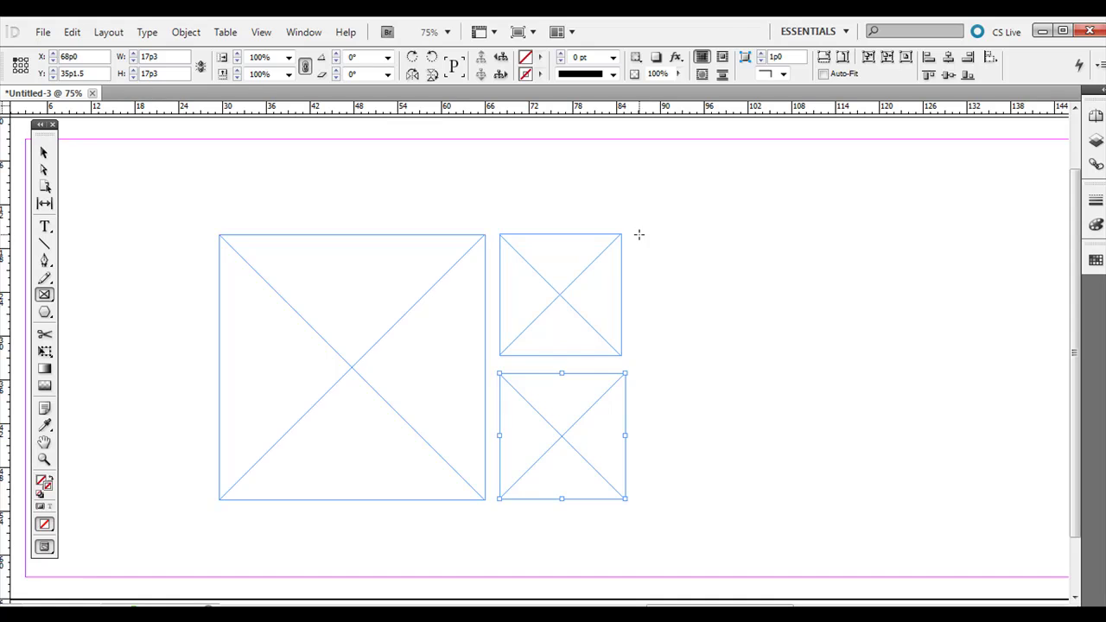
{"action": "left_click_drag", "start_coordinate": [637, 233], "coordinate": [754, 362]}
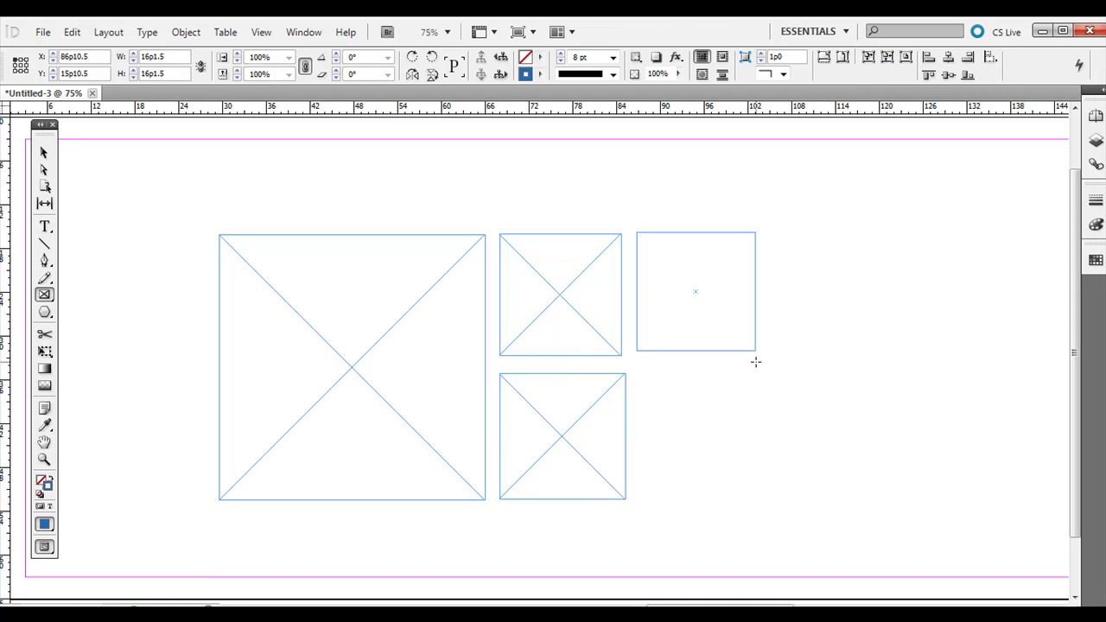
{"action": "key", "text": "Delete"}
Alt-drag copies of the small frame to form a two-by-two grid
{"action": "left_click", "coordinate": [44, 153]}
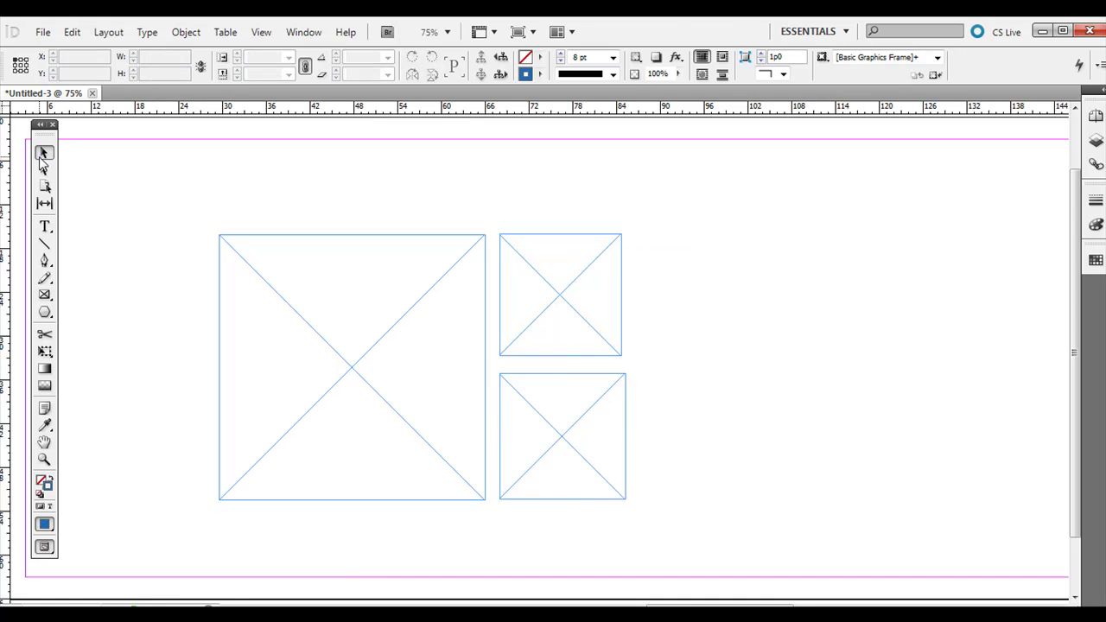
{"action": "left_click", "coordinate": [583, 440]}
{"action": "key", "text": "Delete"}
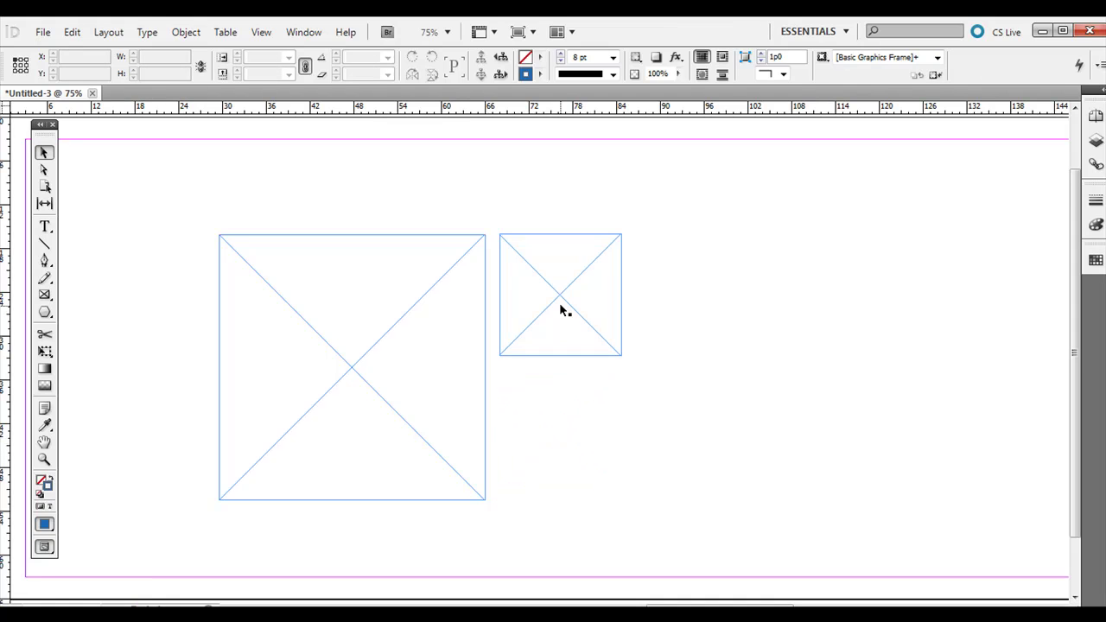
{"action": "left_click_drag", "start_coordinate": [566, 307], "coordinate": [566, 445]}
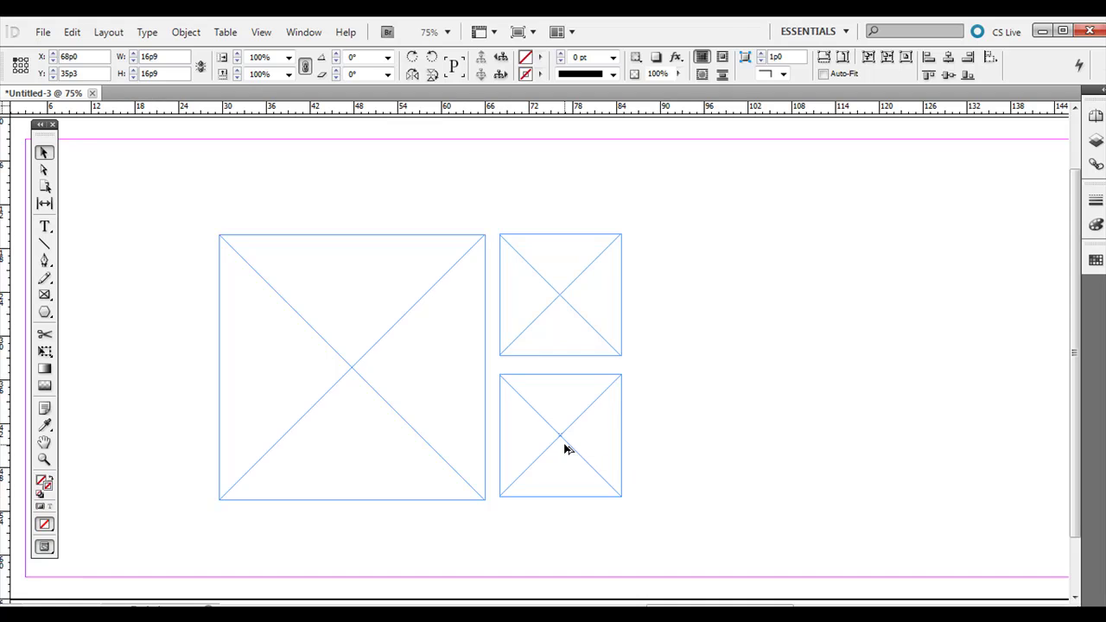
{"action": "left_click_drag", "start_coordinate": [564, 447], "coordinate": [705, 454]}
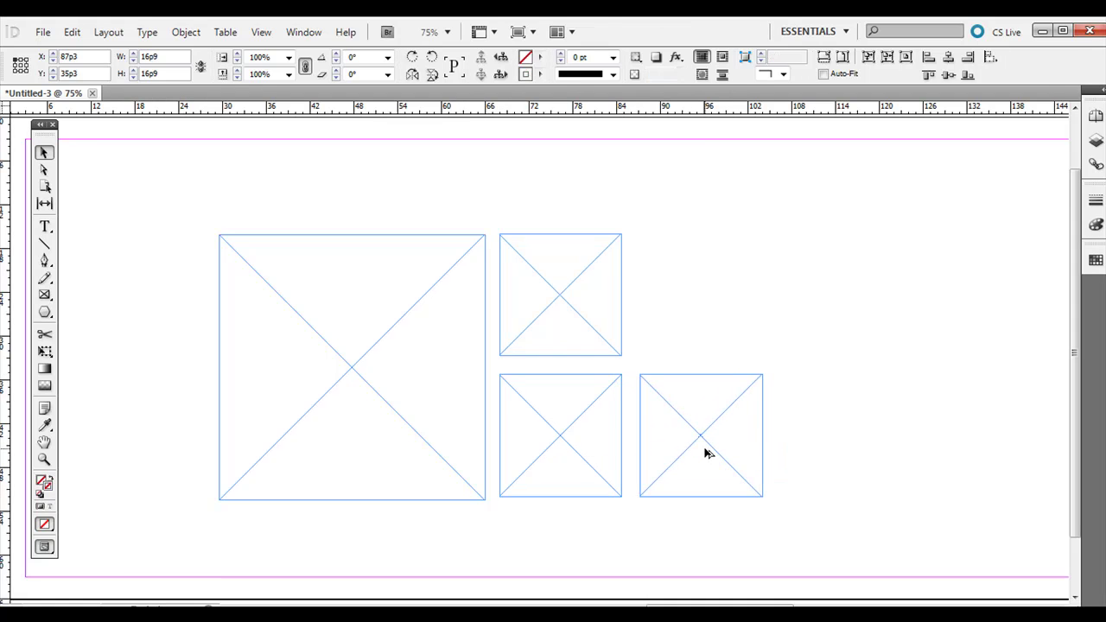
{"action": "left_click_drag", "start_coordinate": [703, 353], "coordinate": [699, 313]}
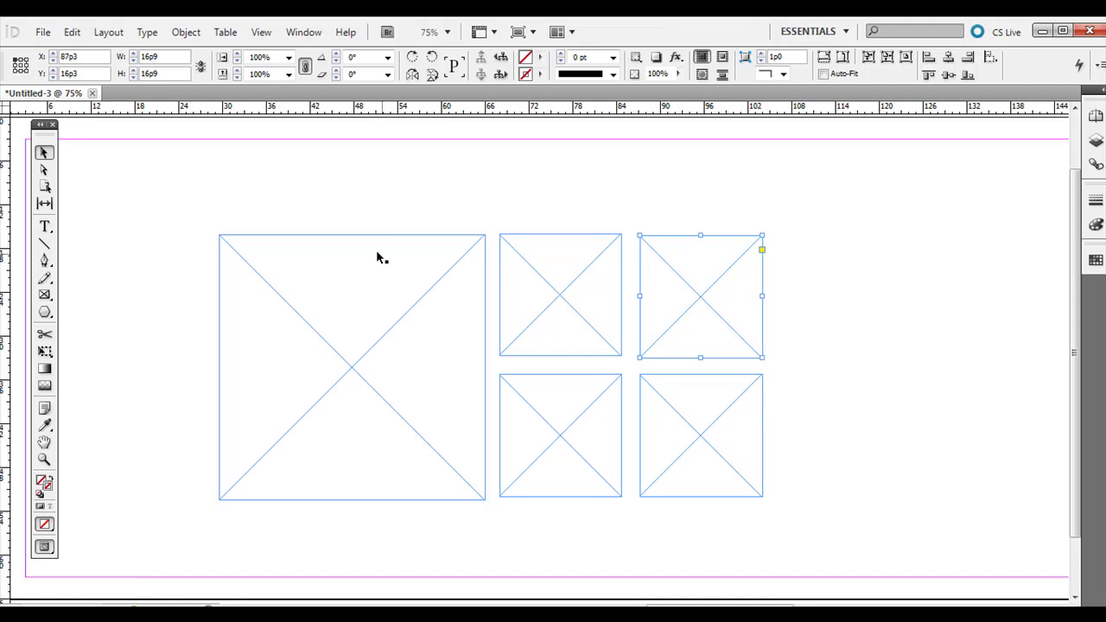
{"action": "left_click", "coordinate": [313, 207]}
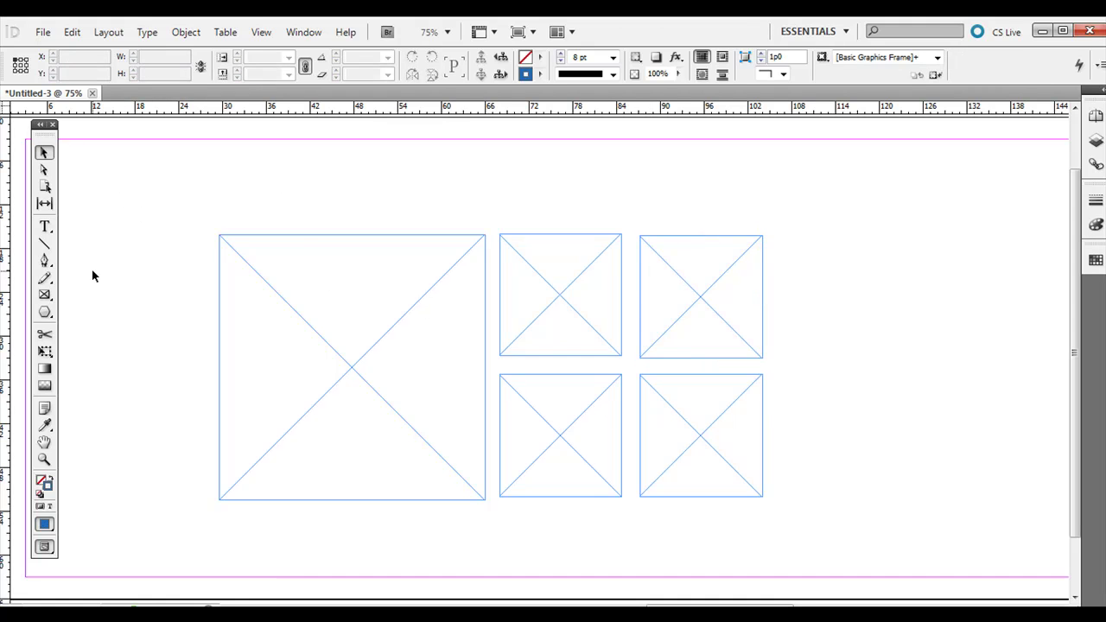
{"action": "left_click", "coordinate": [282, 309]}
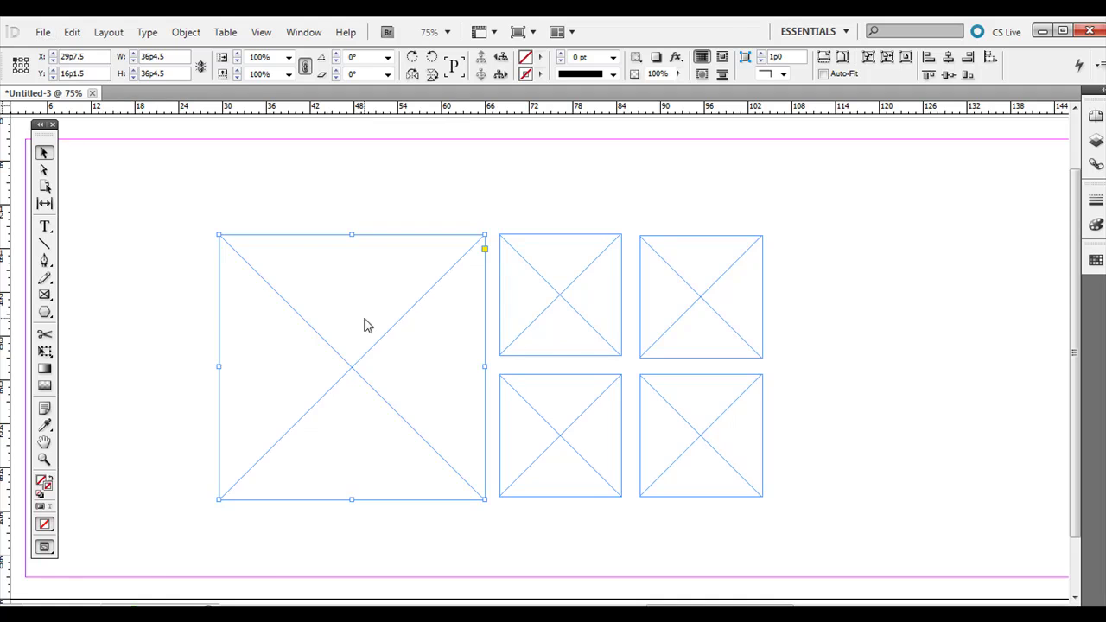
{"action": "left_click", "coordinate": [42, 31]}
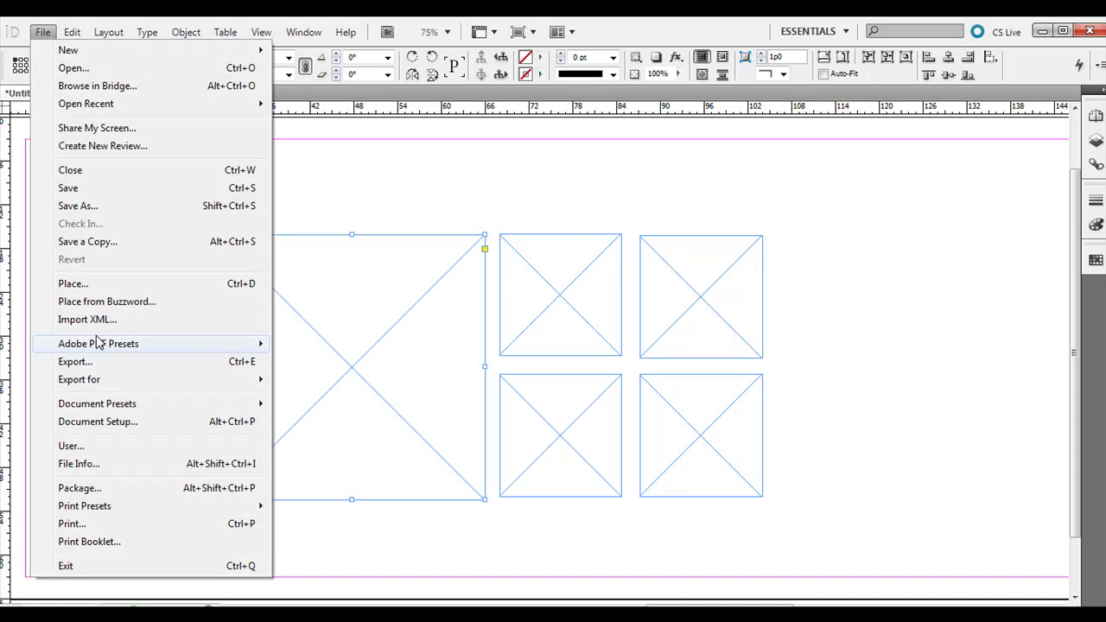
{"action": "left_click", "coordinate": [106, 286]}
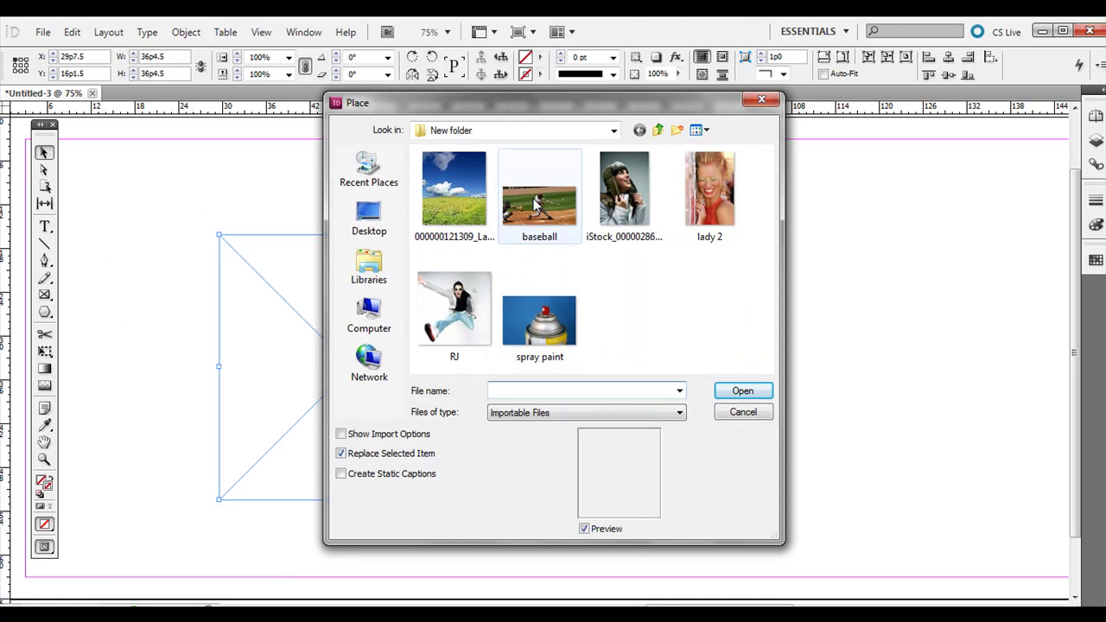
{"action": "left_click", "coordinate": [462, 195]}
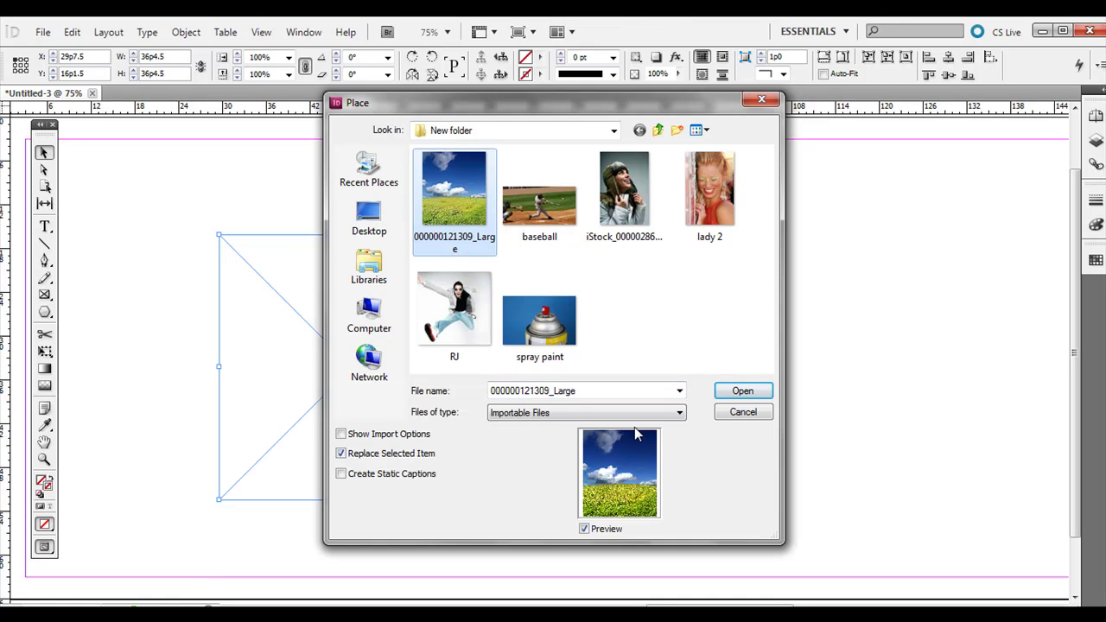
{"action": "left_click", "coordinate": [723, 391]}
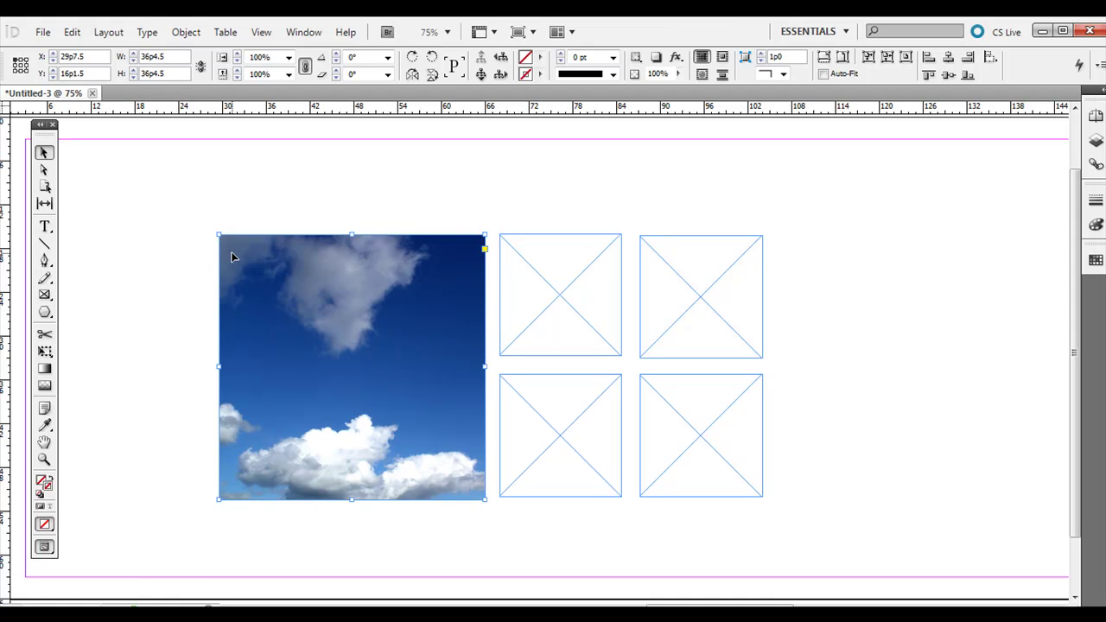
Reposition the photo frame and resize the sky photo inside it
{"action": "left_click_drag", "start_coordinate": [345, 342], "coordinate": [326, 326]}
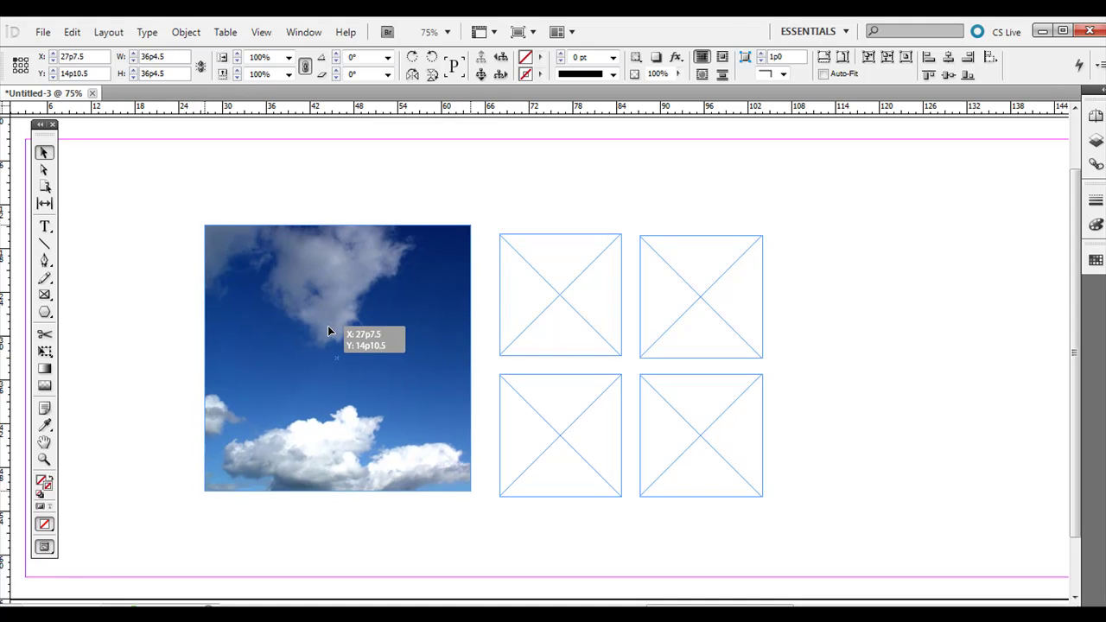
{"action": "left_click_drag", "start_coordinate": [325, 325], "coordinate": [328, 331]}
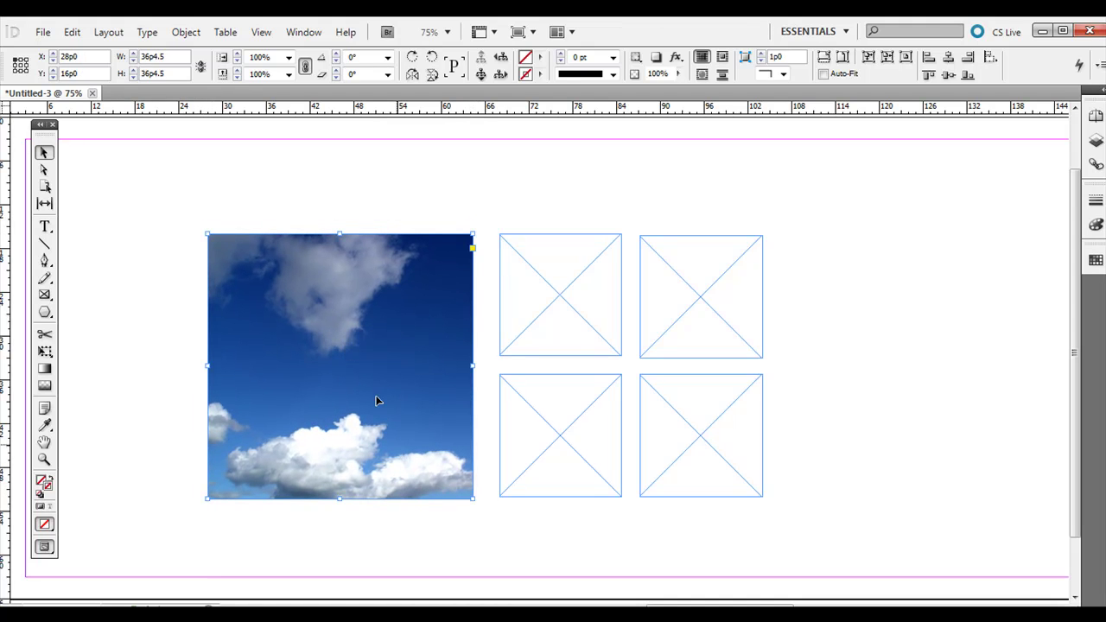
{"action": "left_click", "coordinate": [344, 348]}
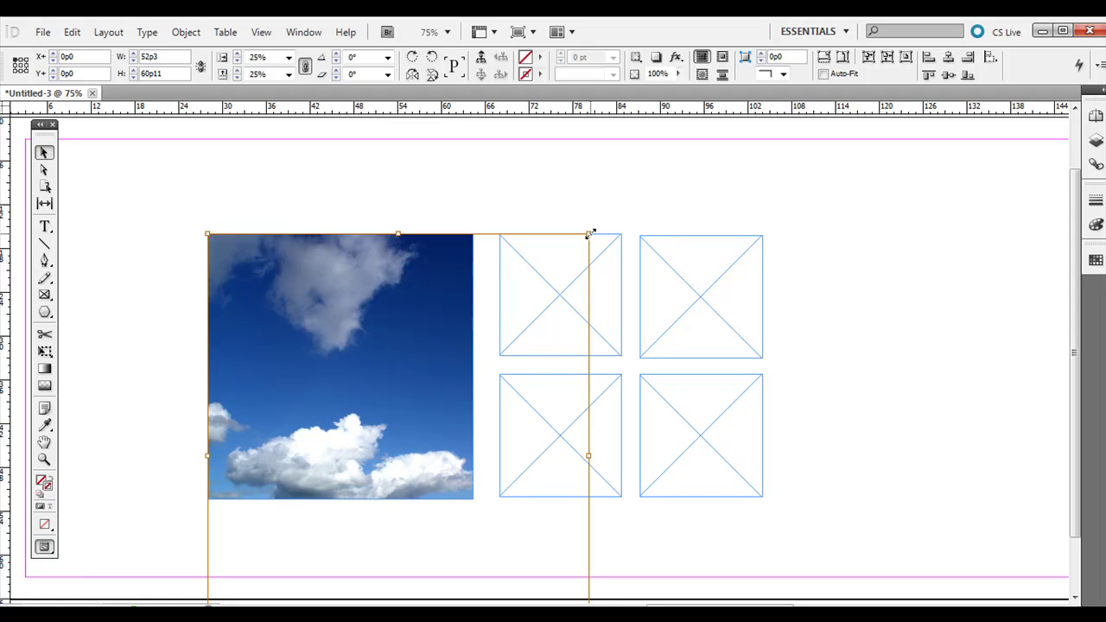
{"action": "left_click_drag", "start_coordinate": [589, 233], "coordinate": [429, 269]}
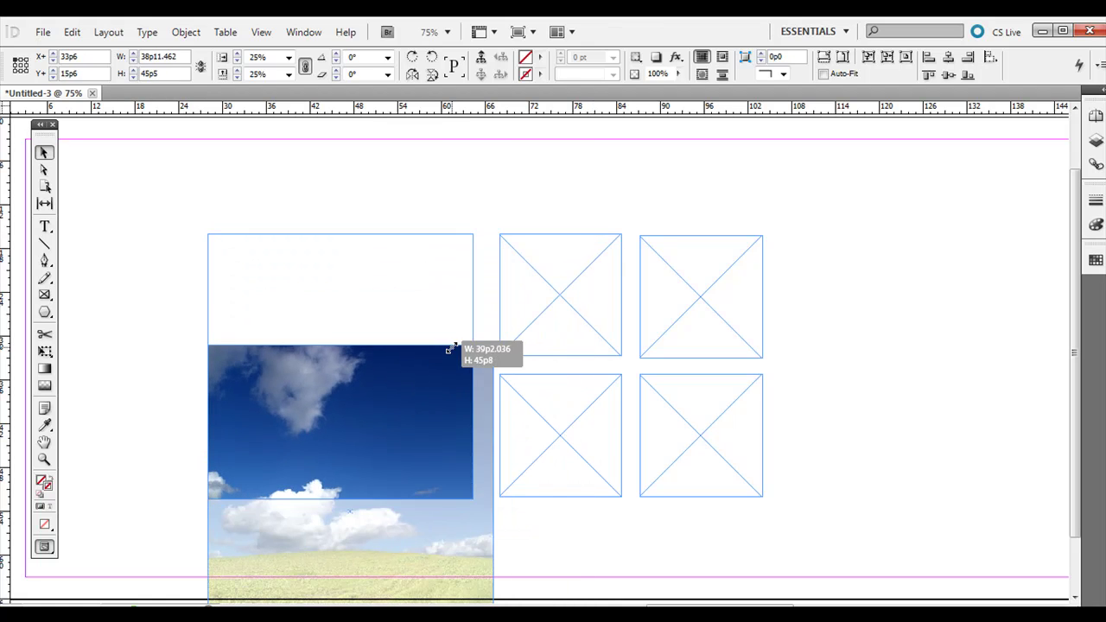
{"action": "mouse_move", "coordinate": [428, 269]}
{"action": "left_mouse_down"}
{"action": "mouse_move", "coordinate": [451, 344]}
{"action": "mouse_move", "coordinate": [395, 222]}
{"action": "left_mouse_up"}
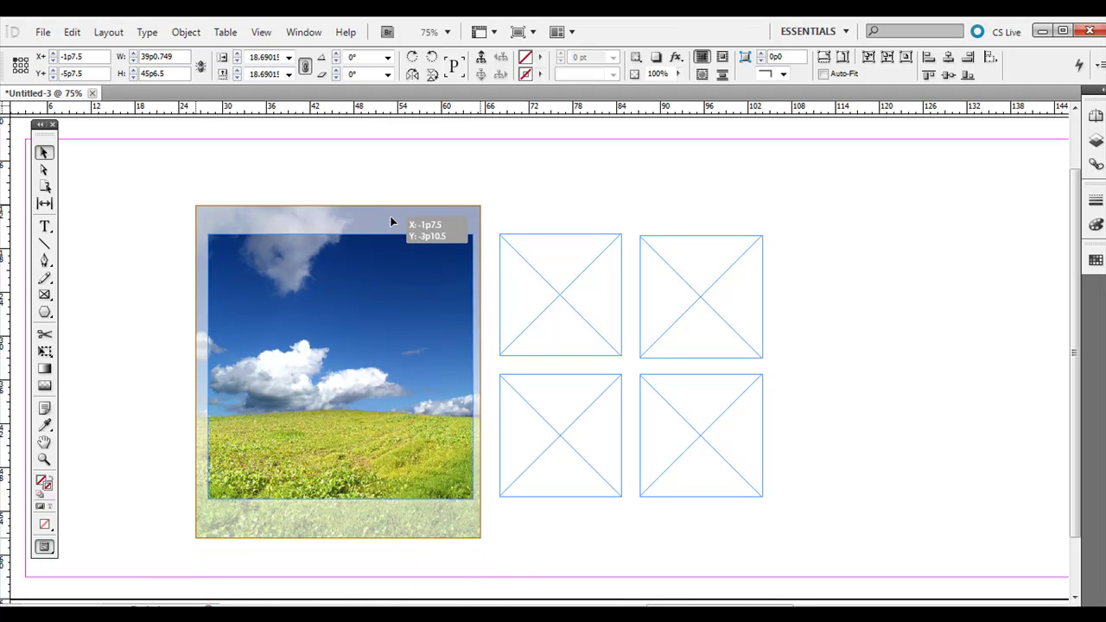
{"action": "left_click_drag", "start_coordinate": [453, 450], "coordinate": [455, 451]}
{"action": "left_click", "coordinate": [481, 511]}
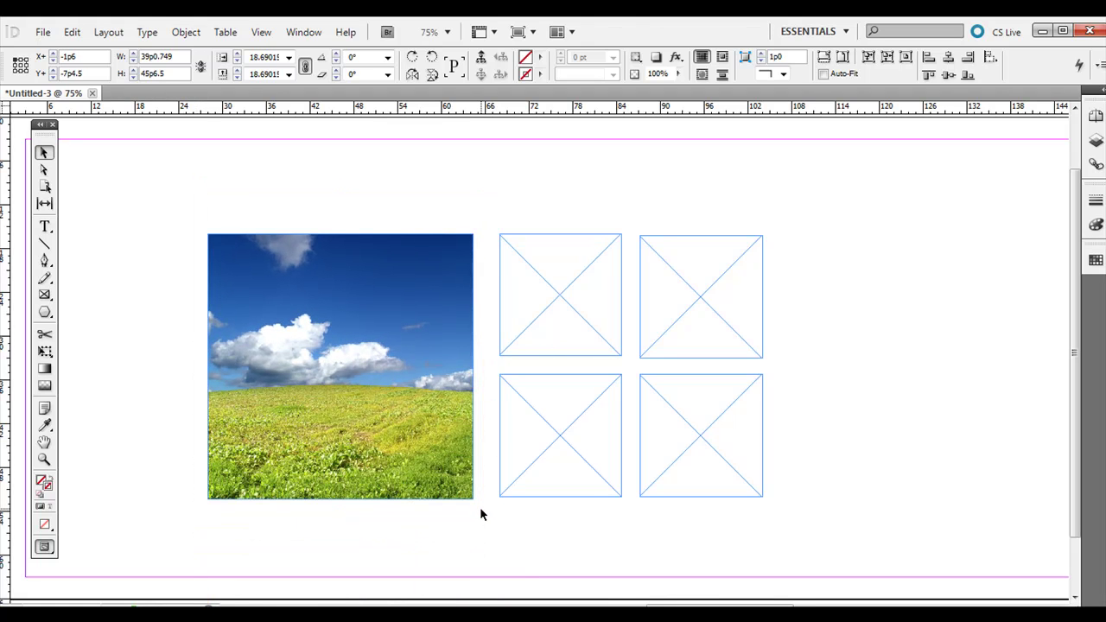
Nudge the frame, then rescale the photo from its top-left corner so the frame crops it
{"action": "left_click", "coordinate": [471, 499]}
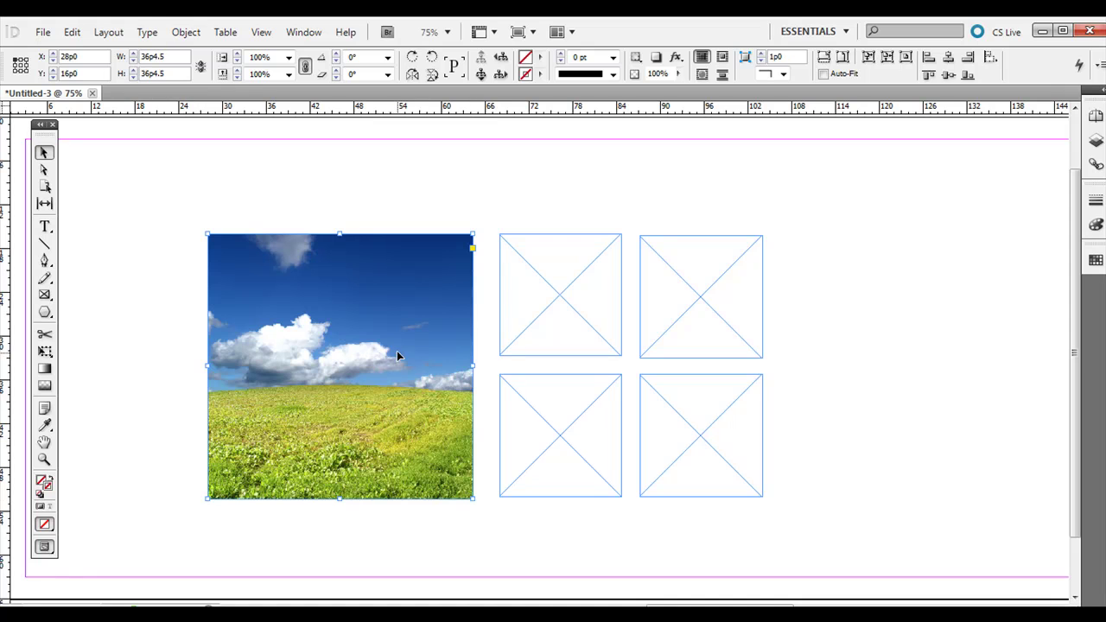
{"action": "left_click_drag", "start_coordinate": [397, 352], "coordinate": [402, 352]}
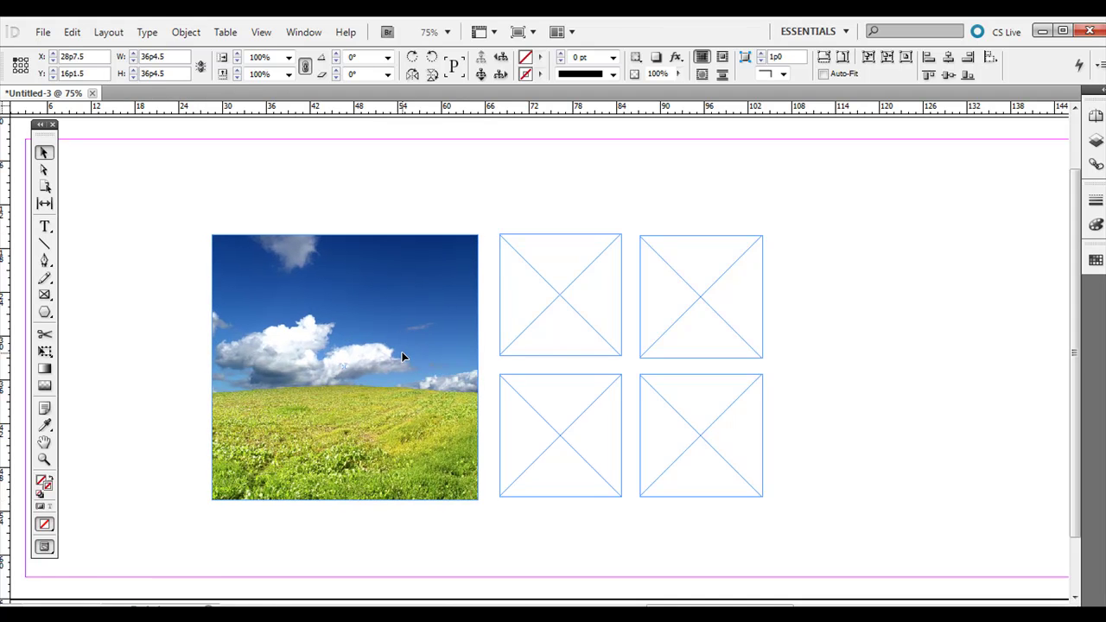
{"action": "double_click", "coordinate": [401, 354]}
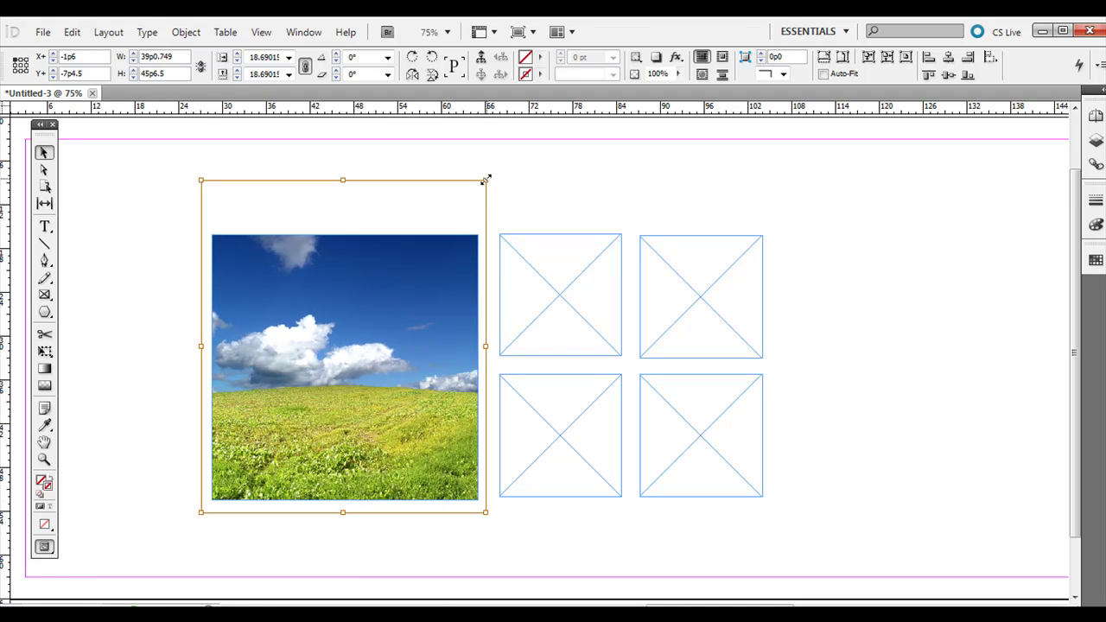
{"action": "left_click_drag", "start_coordinate": [485, 178], "coordinate": [458, 214]}
{"action": "mouse_move", "coordinate": [406, 367]}
{"action": "left_mouse_down"}
{"action": "mouse_move", "coordinate": [405, 348]}
{"action": "mouse_move", "coordinate": [416, 346]}
{"action": "left_mouse_up"}
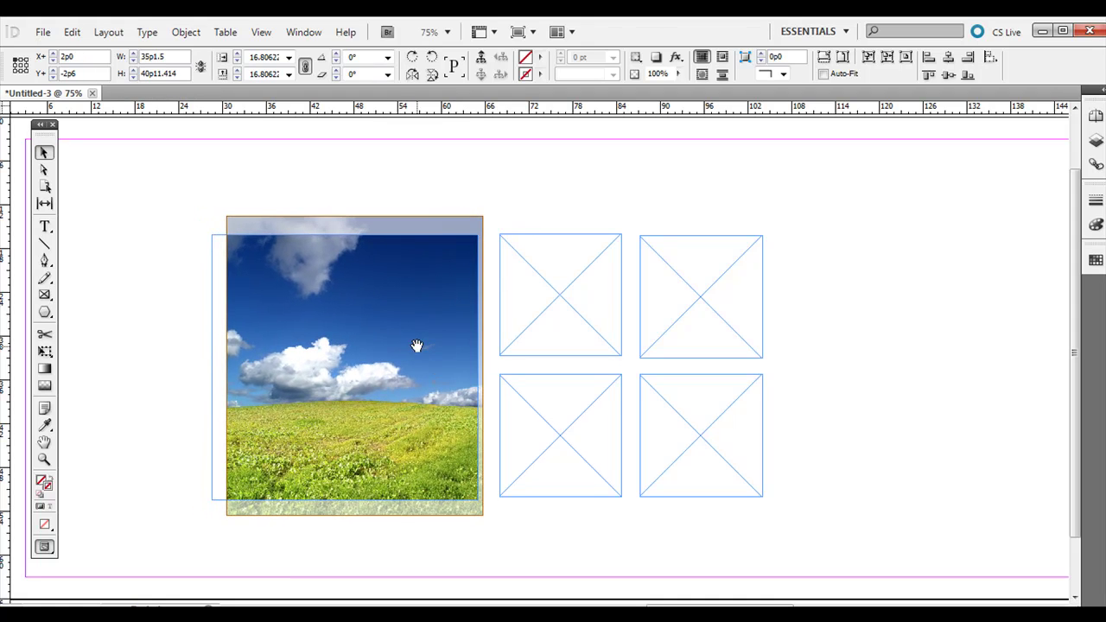
{"action": "left_click_drag", "start_coordinate": [225, 216], "coordinate": [200, 185]}
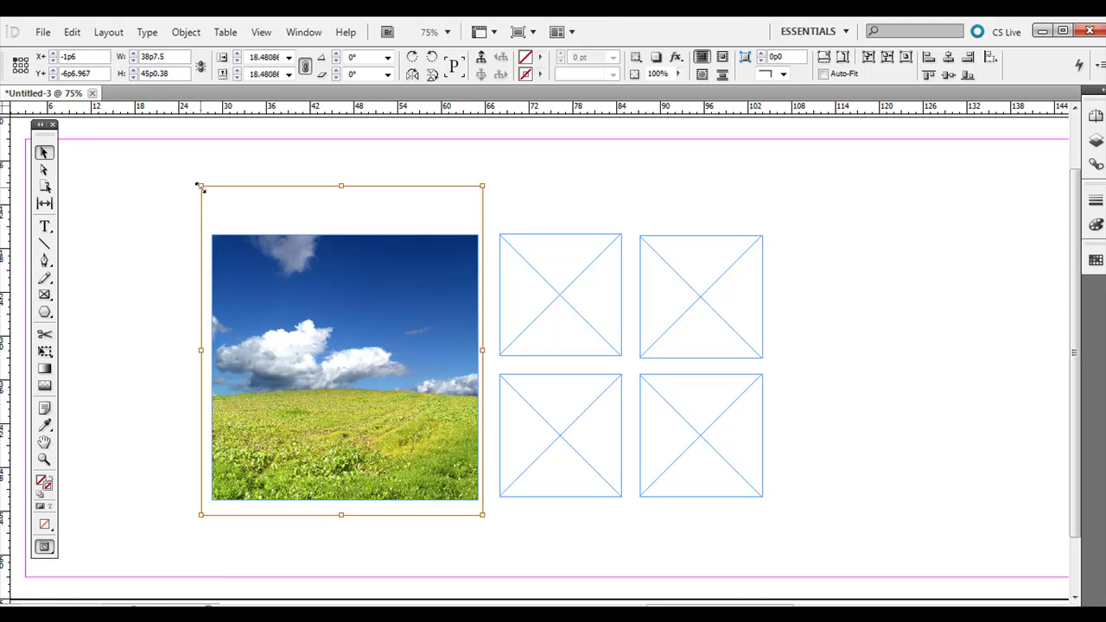
{"action": "left_click_drag", "start_coordinate": [199, 186], "coordinate": [199, 186]}
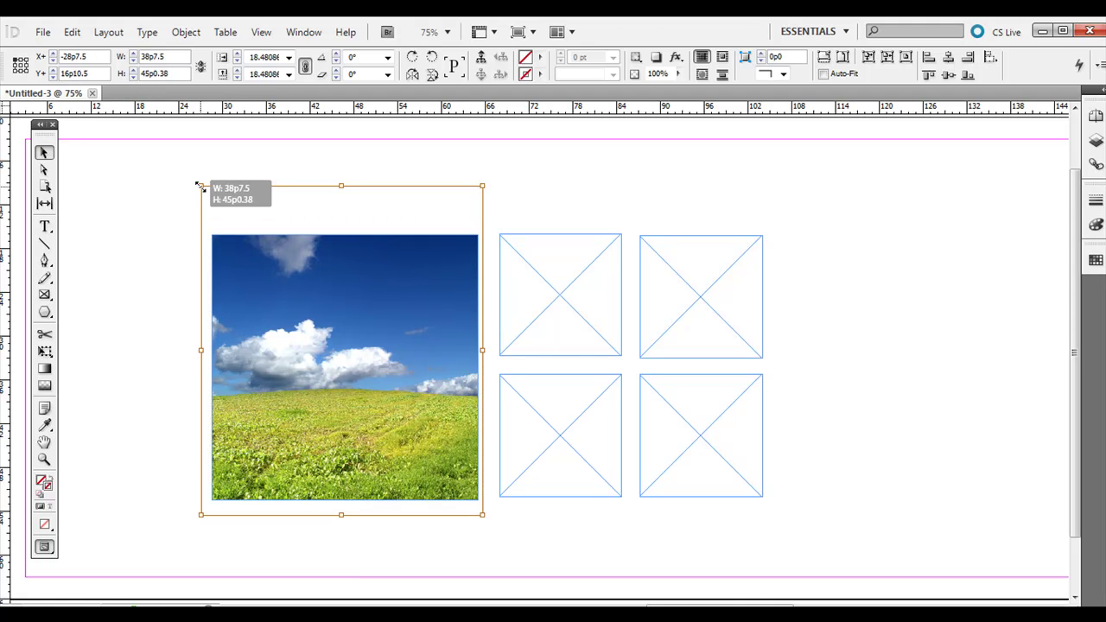
Try cropping the photo frame from its corner, then undo the crops
{"action": "left_click_drag", "start_coordinate": [198, 186], "coordinate": [207, 195]}
{"action": "left_click", "coordinate": [167, 246]}
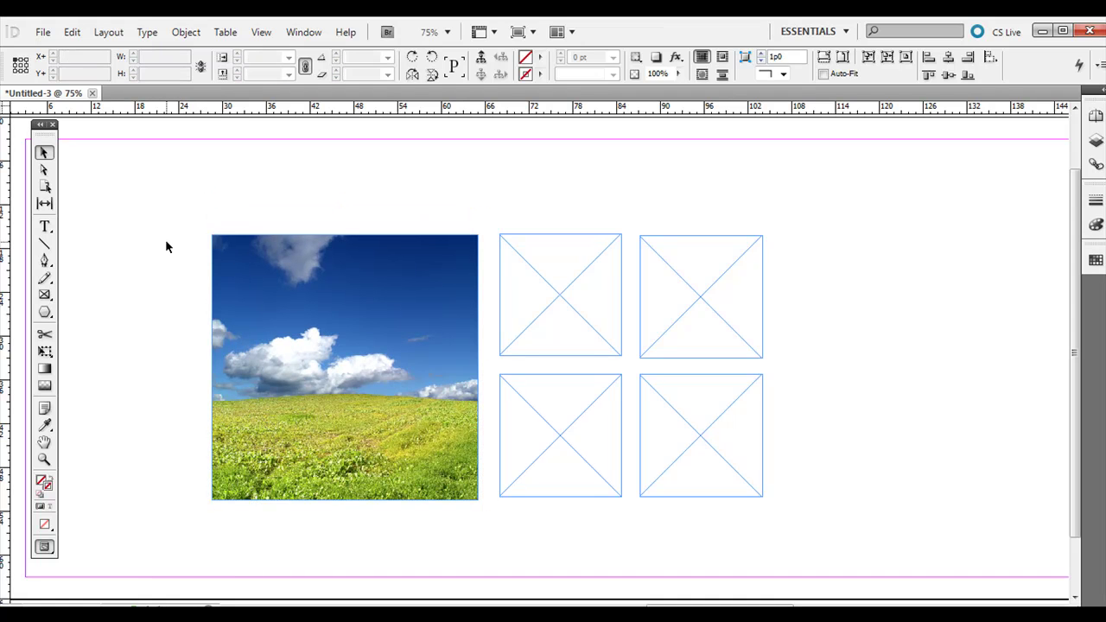
{"action": "left_click", "coordinate": [230, 256]}
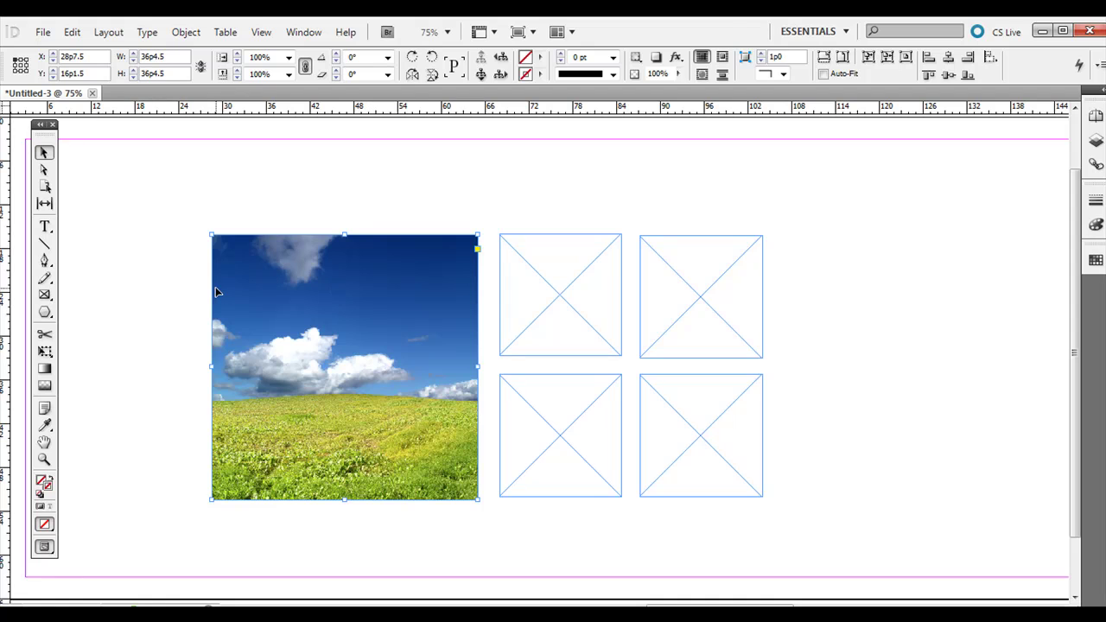
{"action": "left_click_drag", "start_coordinate": [210, 233], "coordinate": [278, 271]}
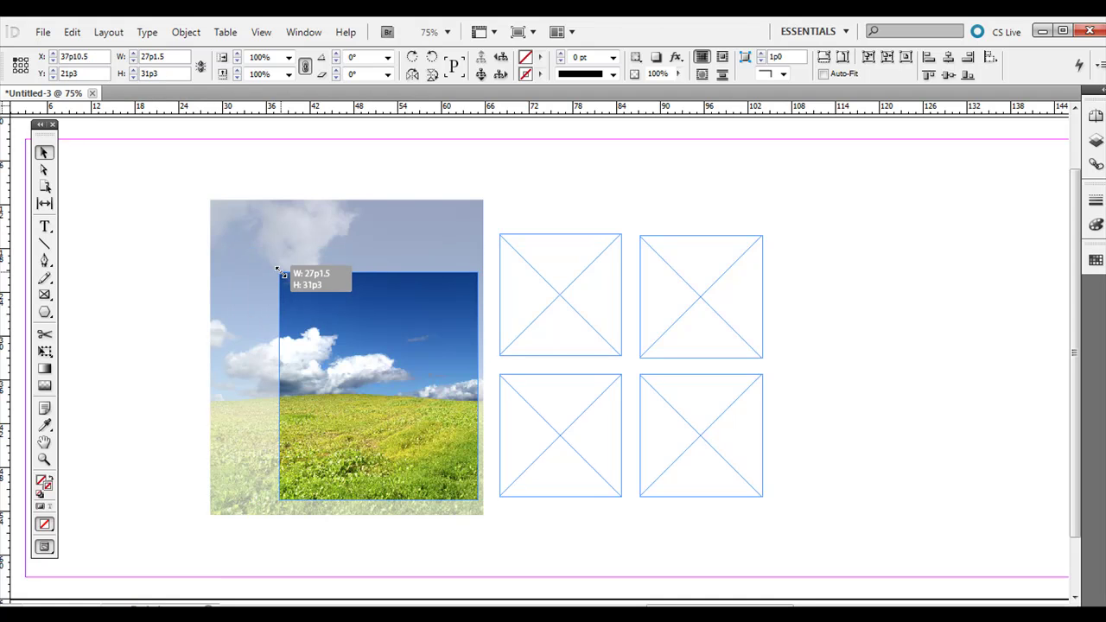
{"action": "key", "text": "ctrl+z"}
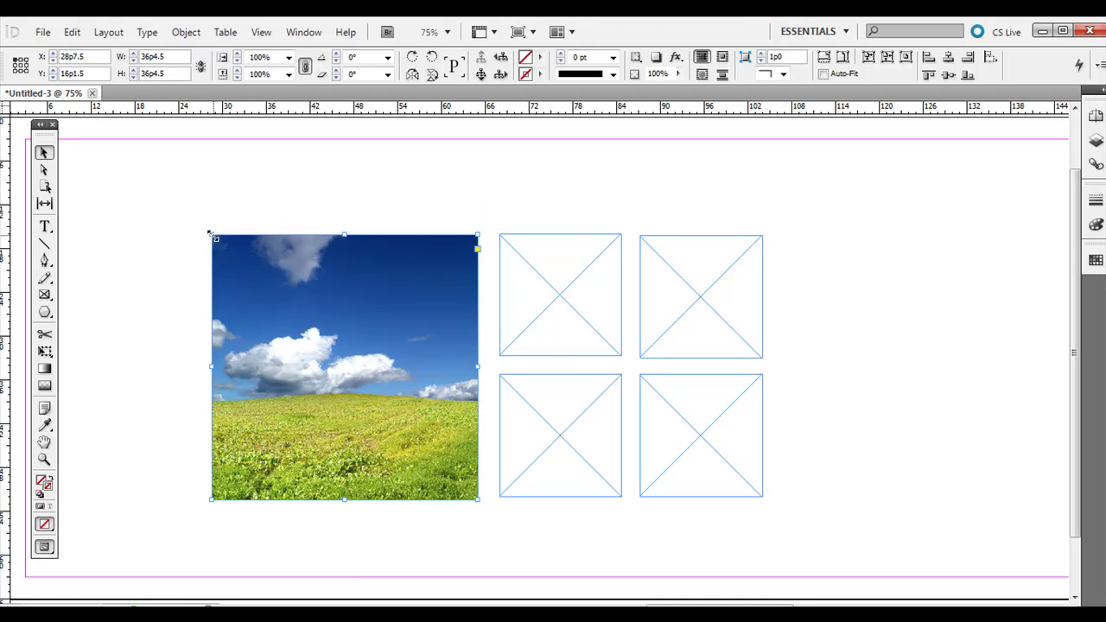
{"action": "left_click_drag", "start_coordinate": [209, 233], "coordinate": [293, 283]}
{"action": "key", "text": "ctrl+z"}
{"action": "left_click", "coordinate": [197, 228]}
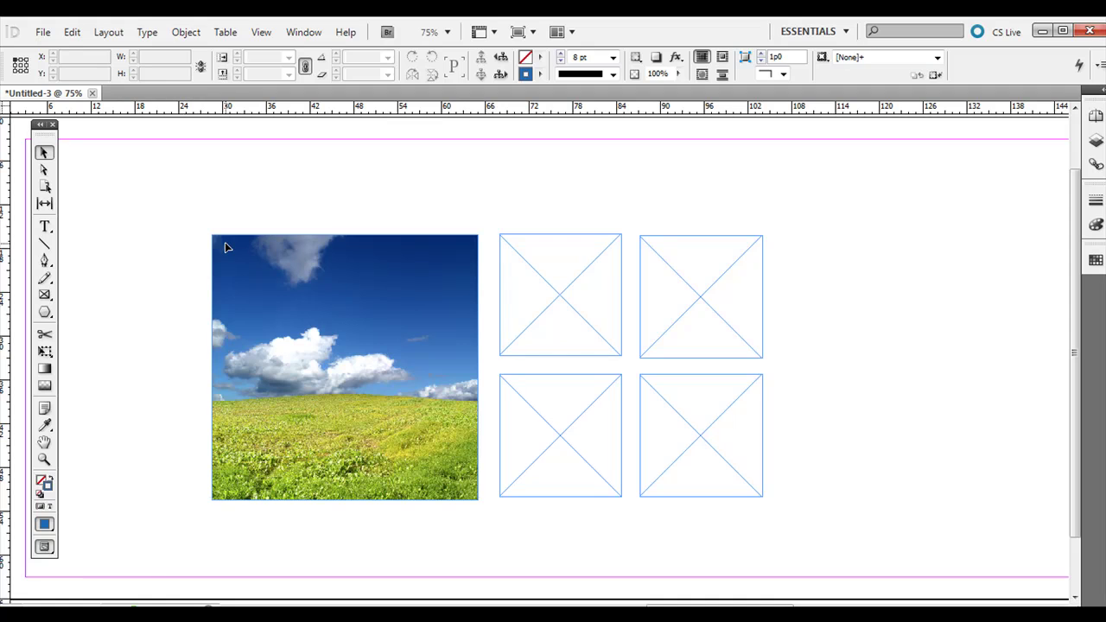
Scale the frame and photo together to about 100.5%, keeping it square
{"action": "left_click", "coordinate": [224, 247]}
{"action": "mouse_move", "coordinate": [211, 235]}
{"action": "left_mouse_down"}
{"action": "mouse_move", "coordinate": [354, 349]}
{"action": "mouse_move", "coordinate": [210, 246]}
{"action": "left_mouse_up"}
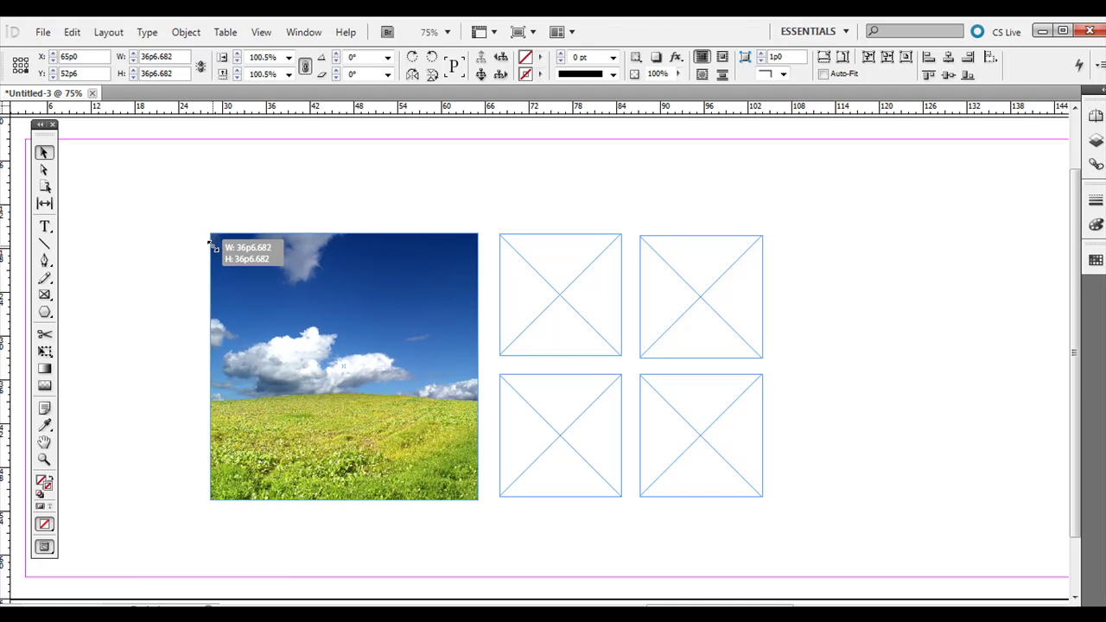
{"action": "left_click_drag", "start_coordinate": [207, 243], "coordinate": [208, 244]}
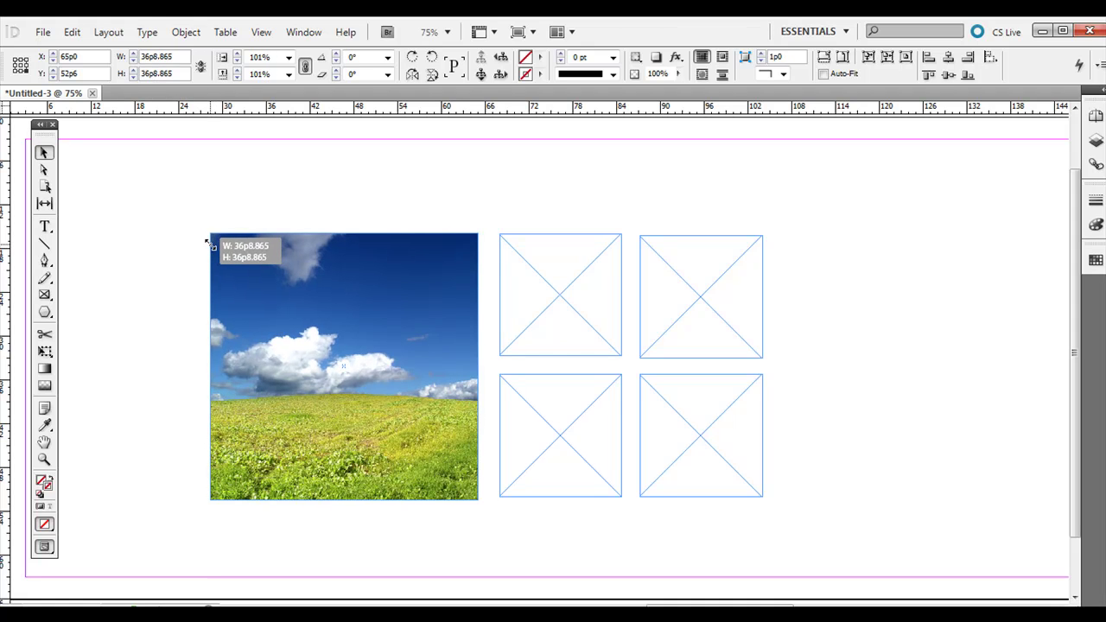
{"action": "left_click_drag", "start_coordinate": [209, 243], "coordinate": [208, 243]}
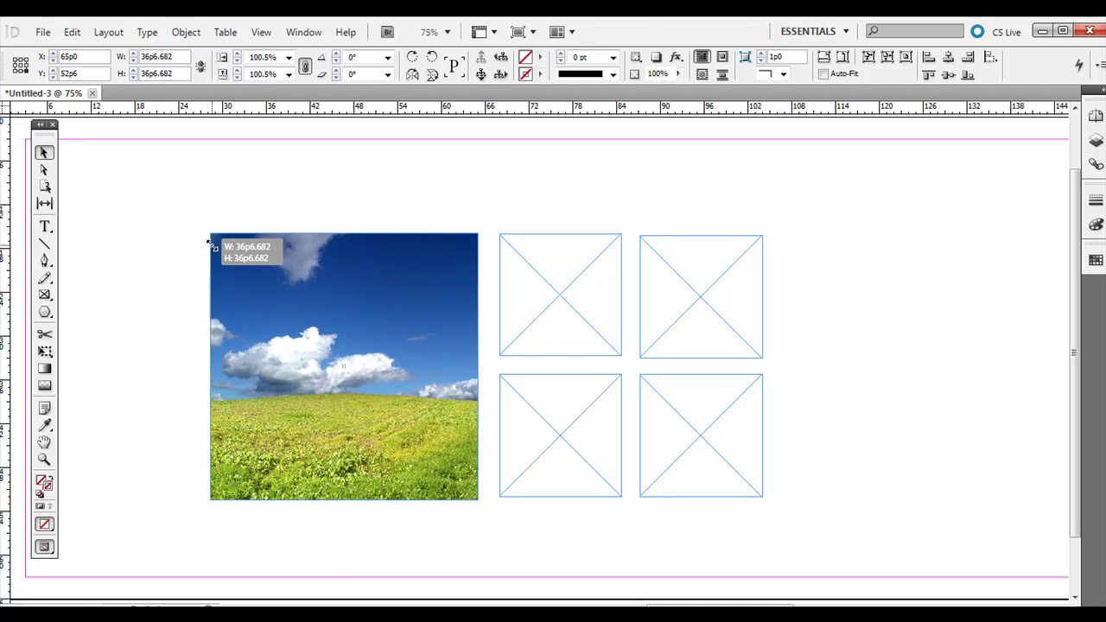
{"action": "left_click", "coordinate": [177, 261]}
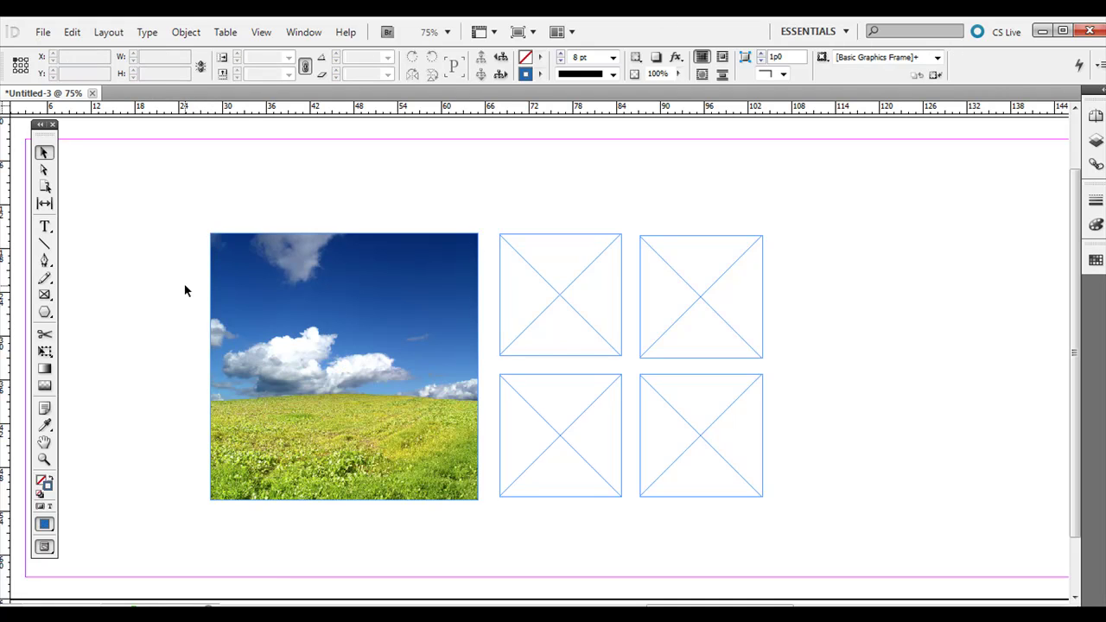
Reposition the sky photo and trim its top edge inside the frame
{"action": "left_click", "coordinate": [45, 171]}
{"action": "mouse_move", "coordinate": [329, 345]}
{"action": "left_mouse_down"}
{"action": "mouse_move", "coordinate": [358, 336]}
{"action": "mouse_move", "coordinate": [327, 351]}
{"action": "left_mouse_up"}
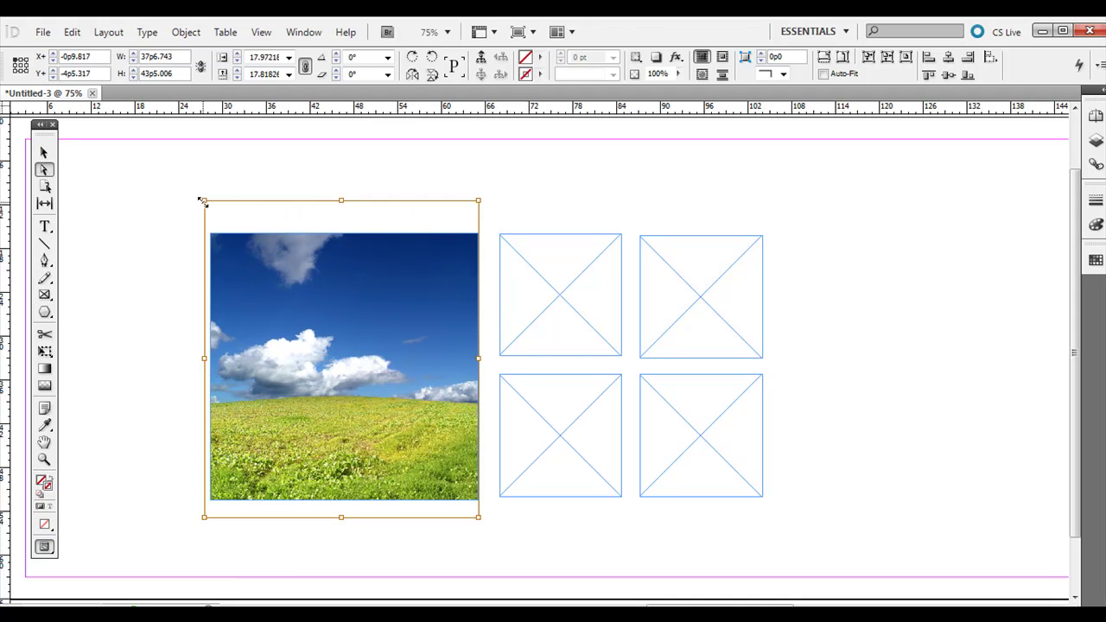
{"action": "left_click_drag", "start_coordinate": [201, 202], "coordinate": [204, 211]}
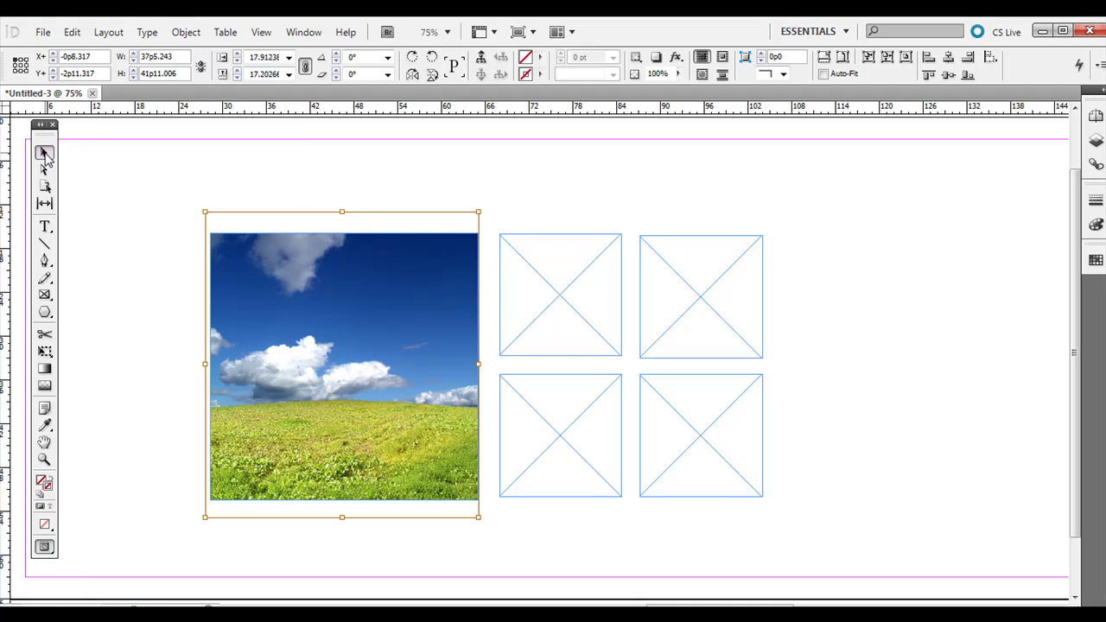
Shift the framed photo slightly left and check the image inside it
{"action": "left_click", "coordinate": [78, 154]}
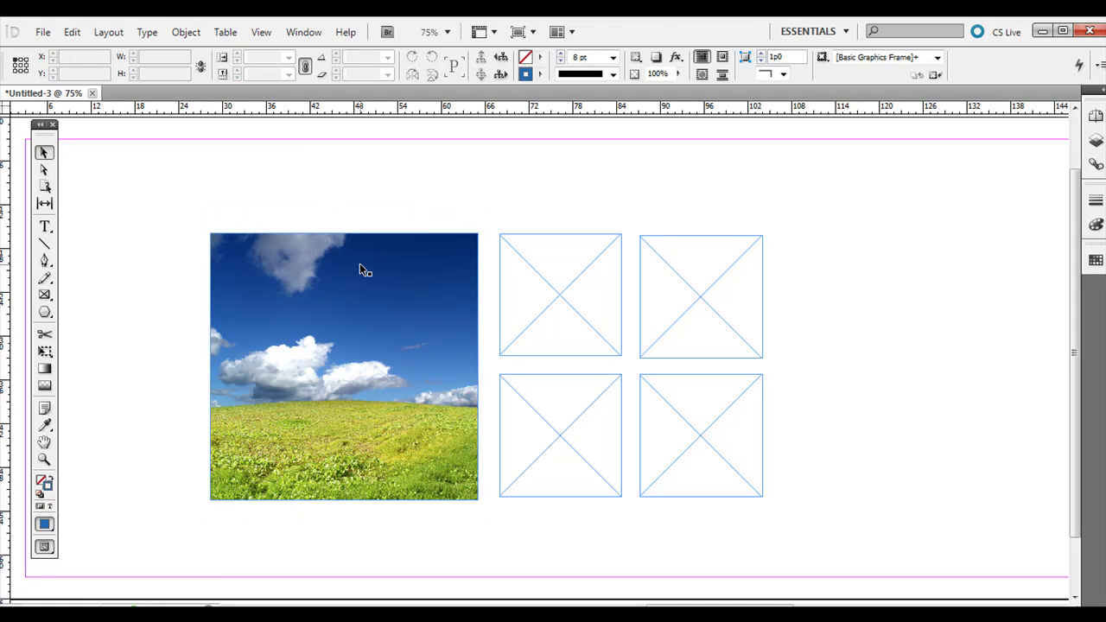
{"action": "left_click_drag", "start_coordinate": [299, 285], "coordinate": [351, 266]}
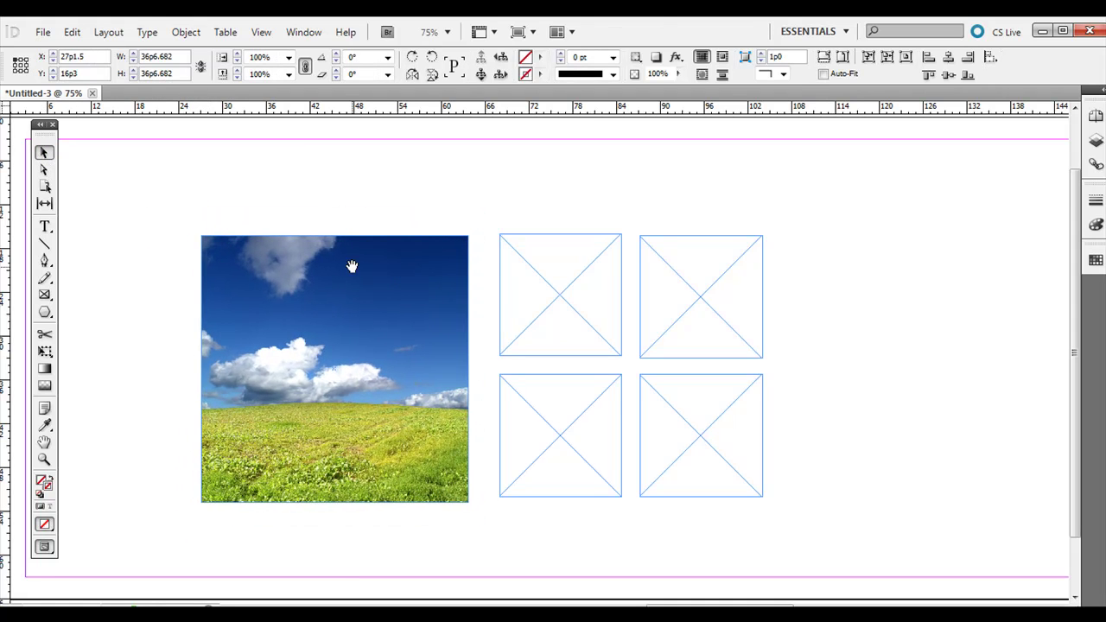
{"action": "left_click", "coordinate": [140, 189]}
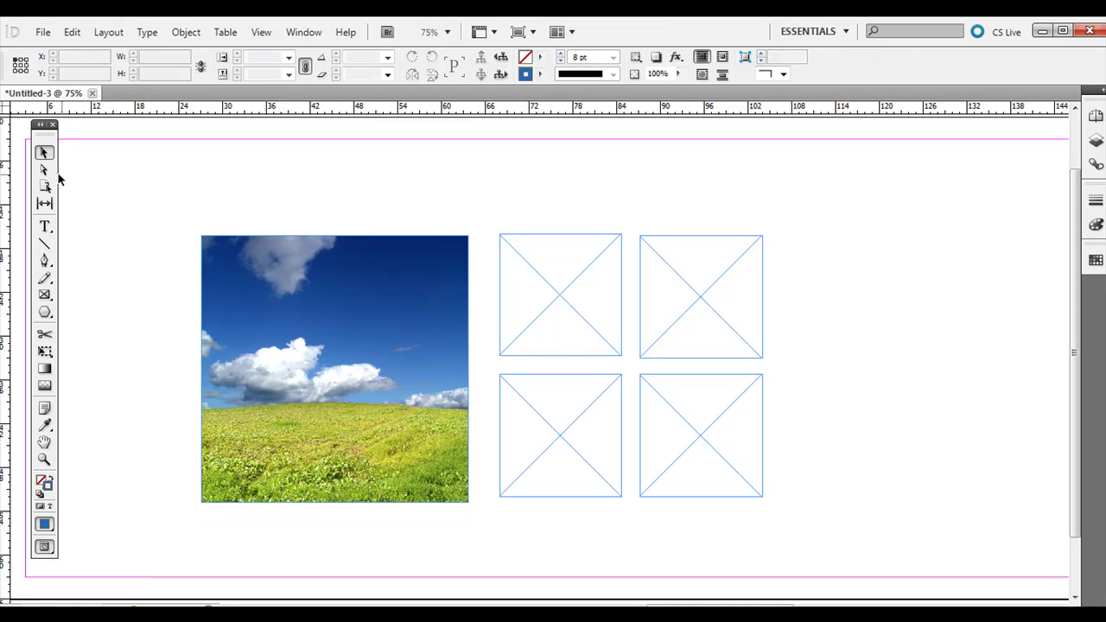
{"action": "left_click", "coordinate": [44, 171]}
{"action": "left_click", "coordinate": [305, 291]}
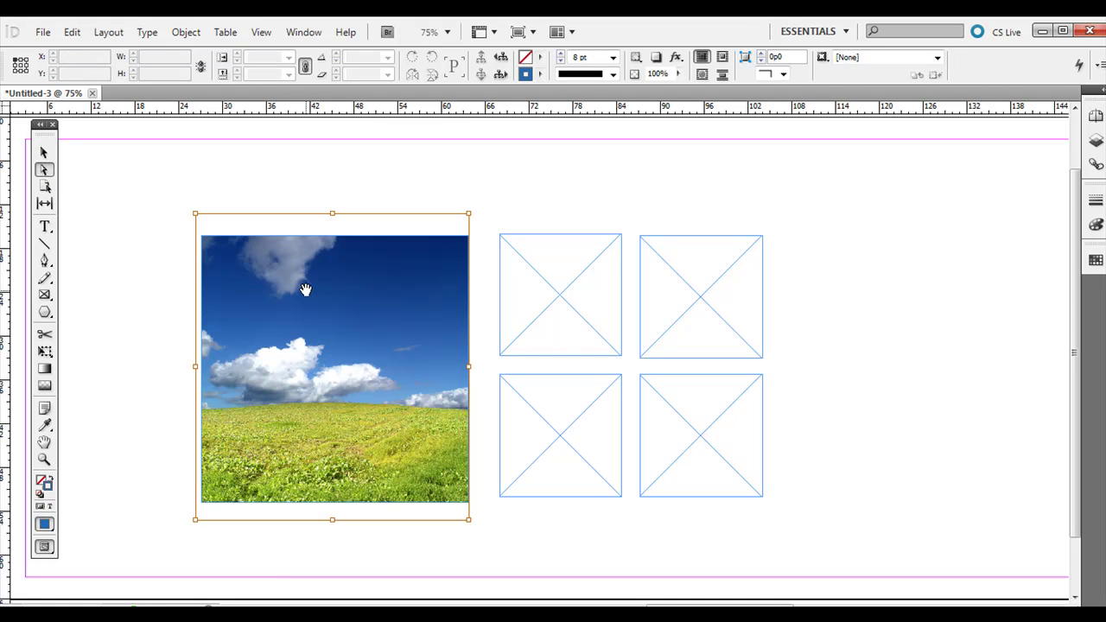
{"action": "left_click", "coordinate": [147, 213]}
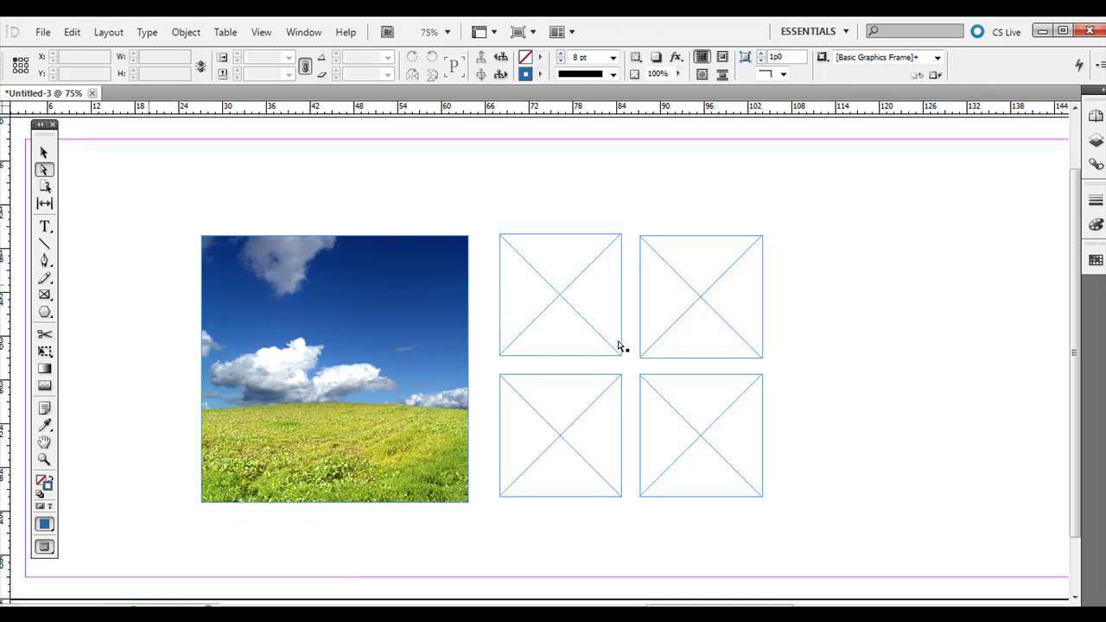
Delete the four empty grid frames
{"action": "left_click", "coordinate": [44, 154]}
{"action": "left_click_drag", "start_coordinate": [581, 204], "coordinate": [815, 430]}
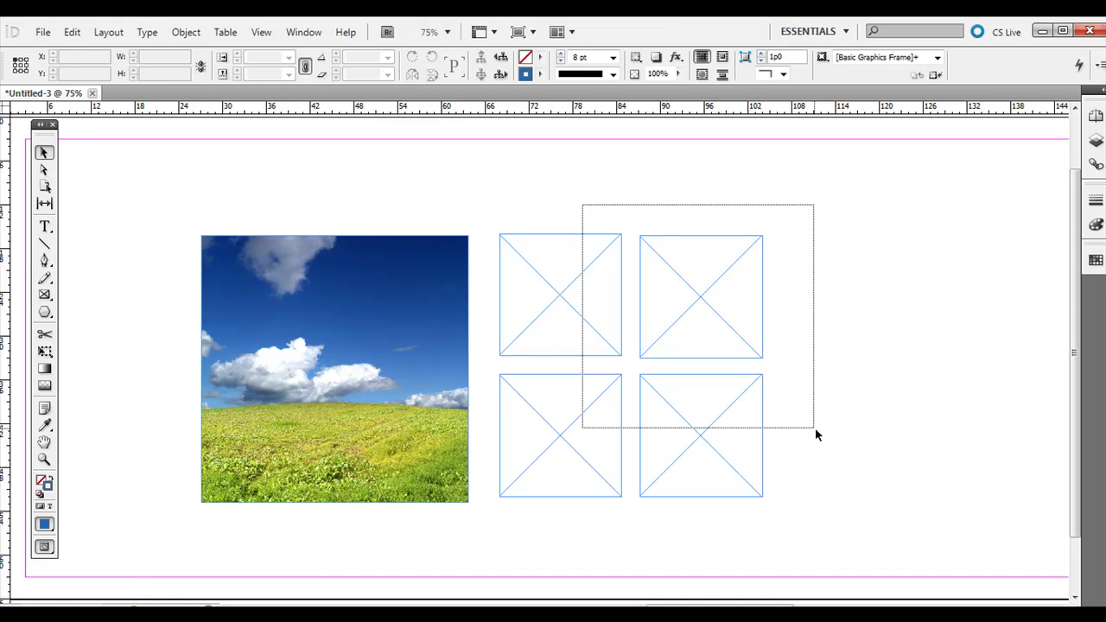
{"action": "key", "text": "Delete"}
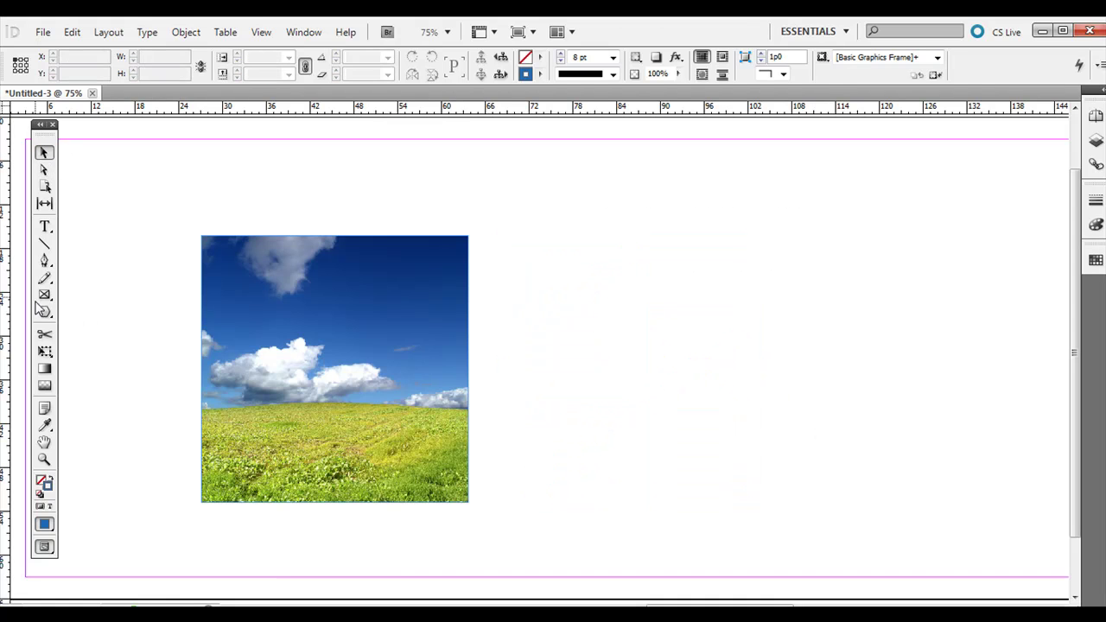
Draw a square frame right of the photo and remove its stroke
{"action": "left_click", "coordinate": [43, 315]}
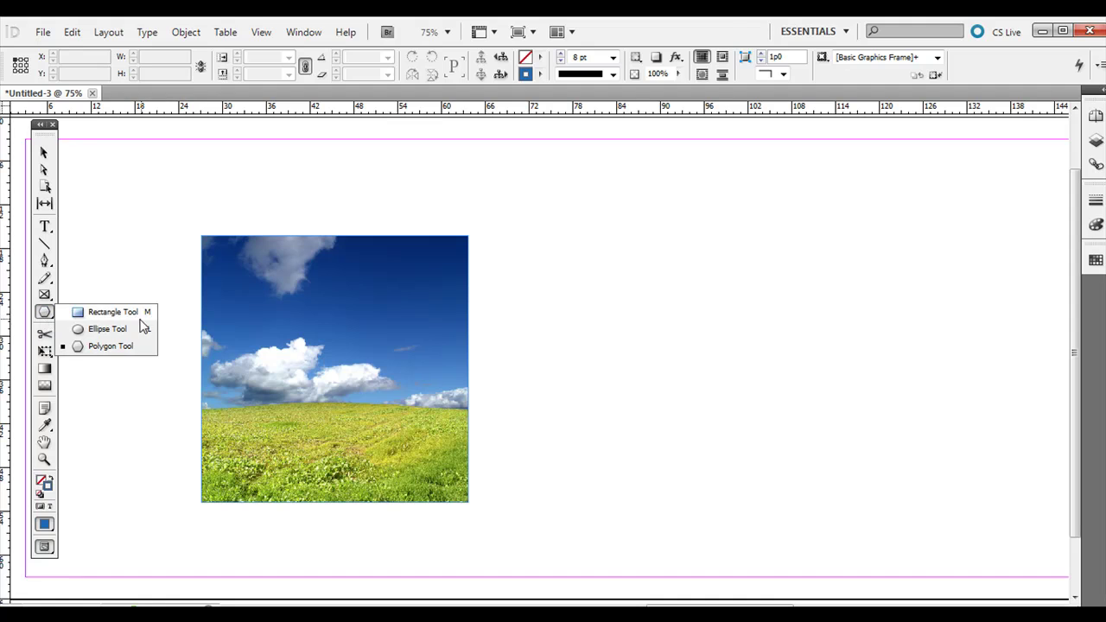
{"action": "left_click", "coordinate": [118, 308]}
{"action": "left_click_drag", "start_coordinate": [507, 236], "coordinate": [775, 504]}
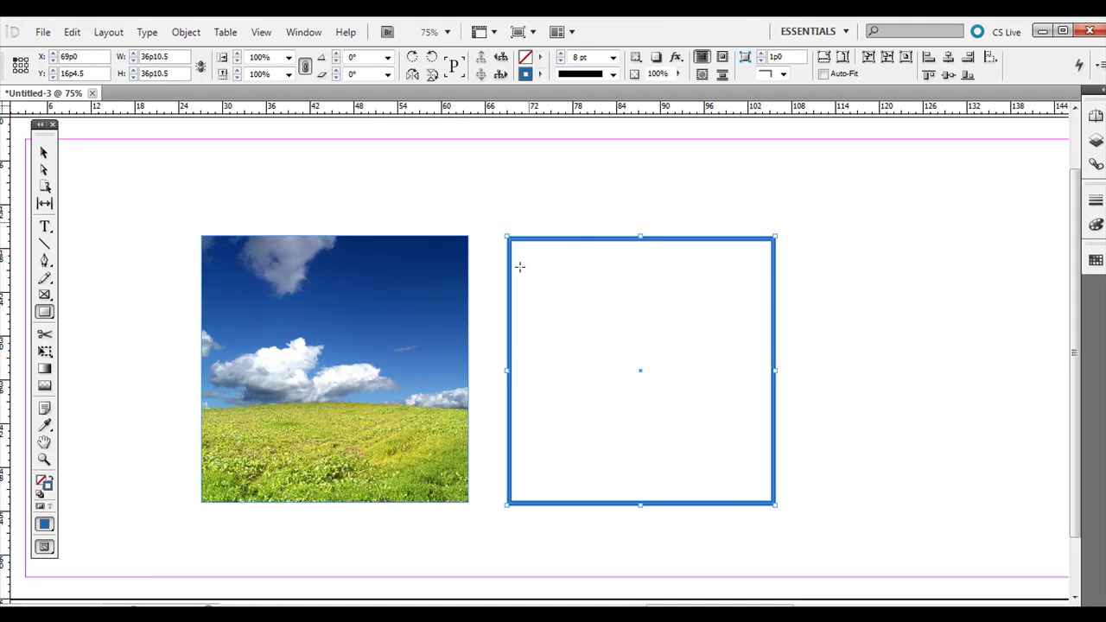
{"action": "left_click", "coordinate": [611, 57]}
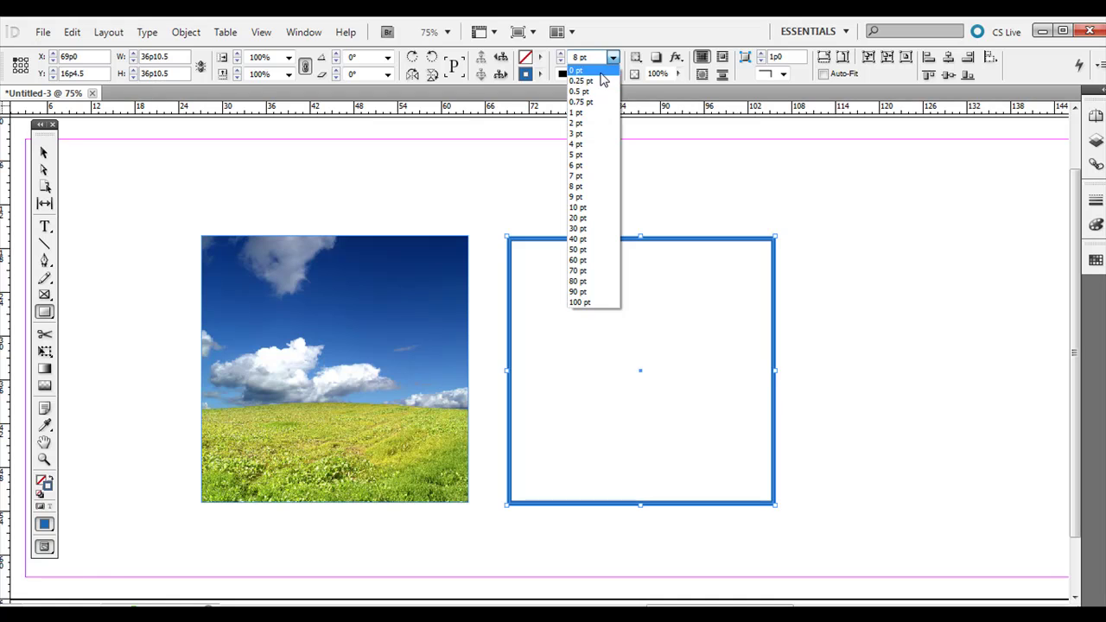
{"action": "left_click", "coordinate": [602, 72]}
Place the sky-and-grass image into the new square frame
{"action": "left_click", "coordinate": [43, 32]}
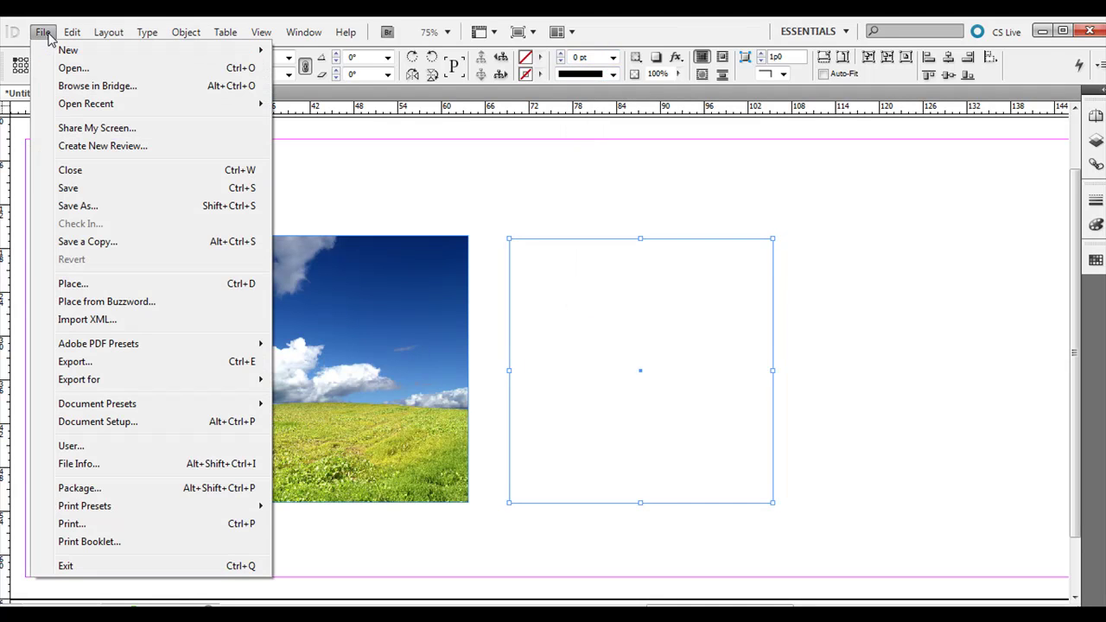
{"action": "left_click", "coordinate": [74, 281]}
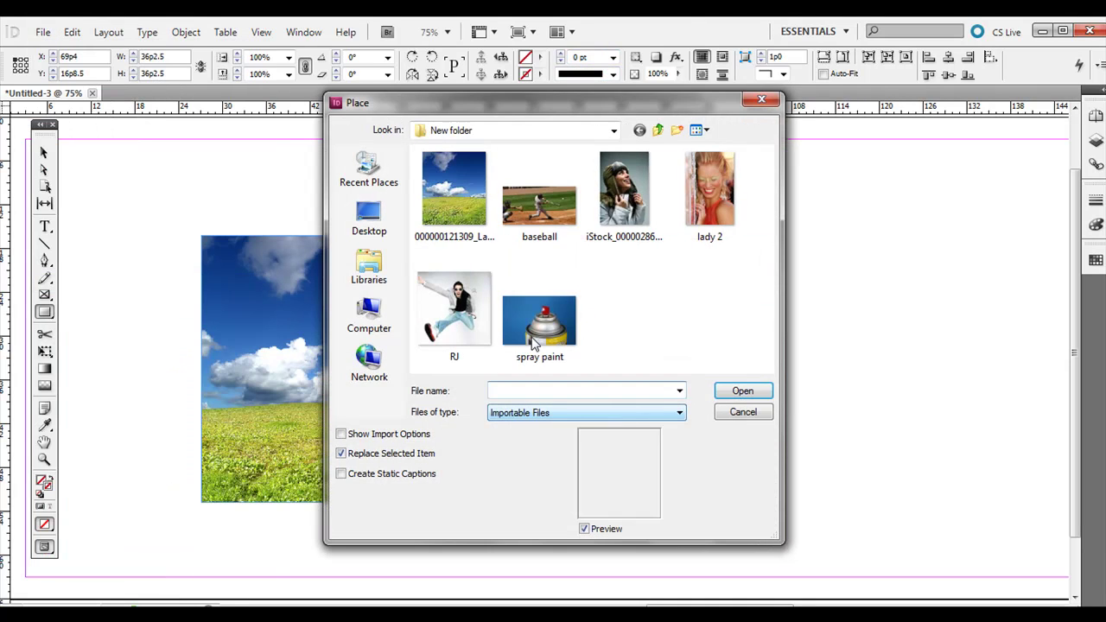
{"action": "left_click", "coordinate": [430, 188]}
{"action": "left_click", "coordinate": [741, 391]}
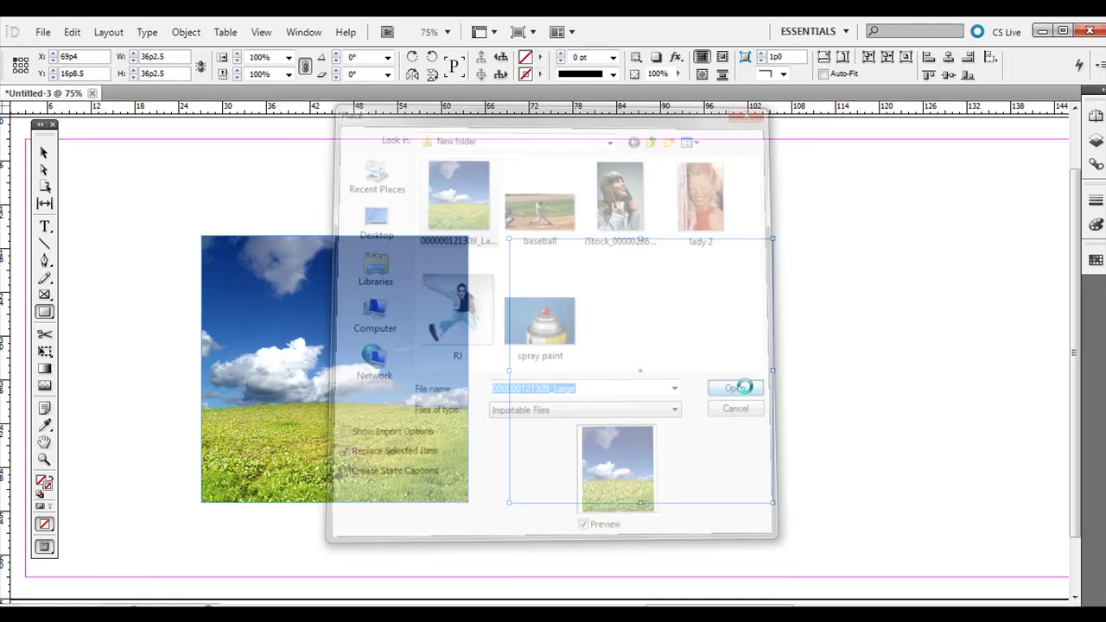
{"action": "left_click", "coordinate": [702, 346]}
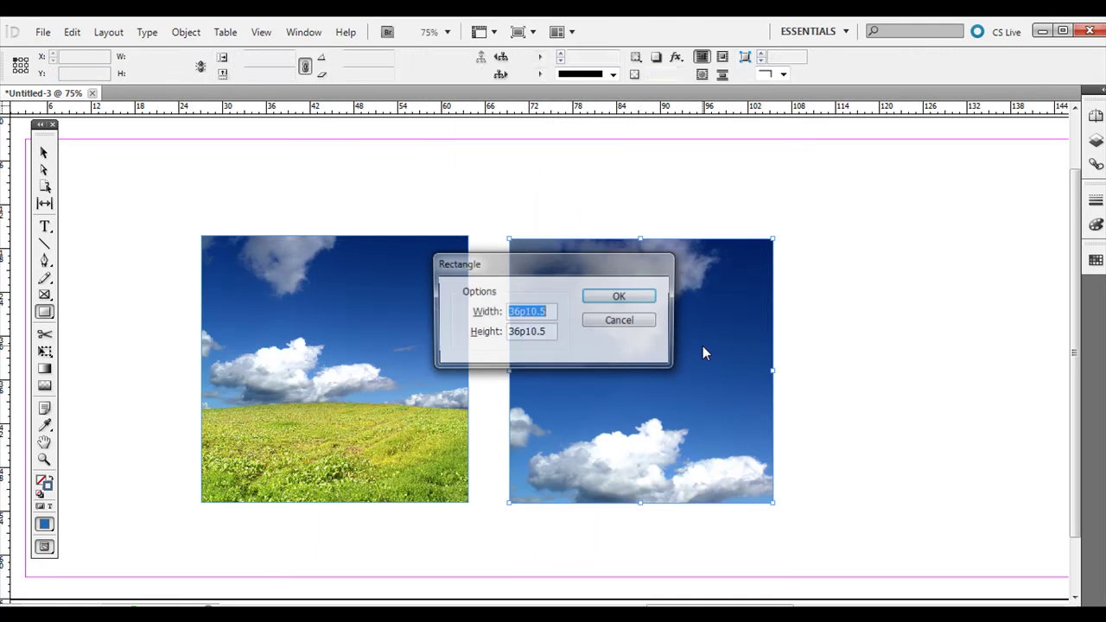
{"action": "left_click", "coordinate": [619, 324]}
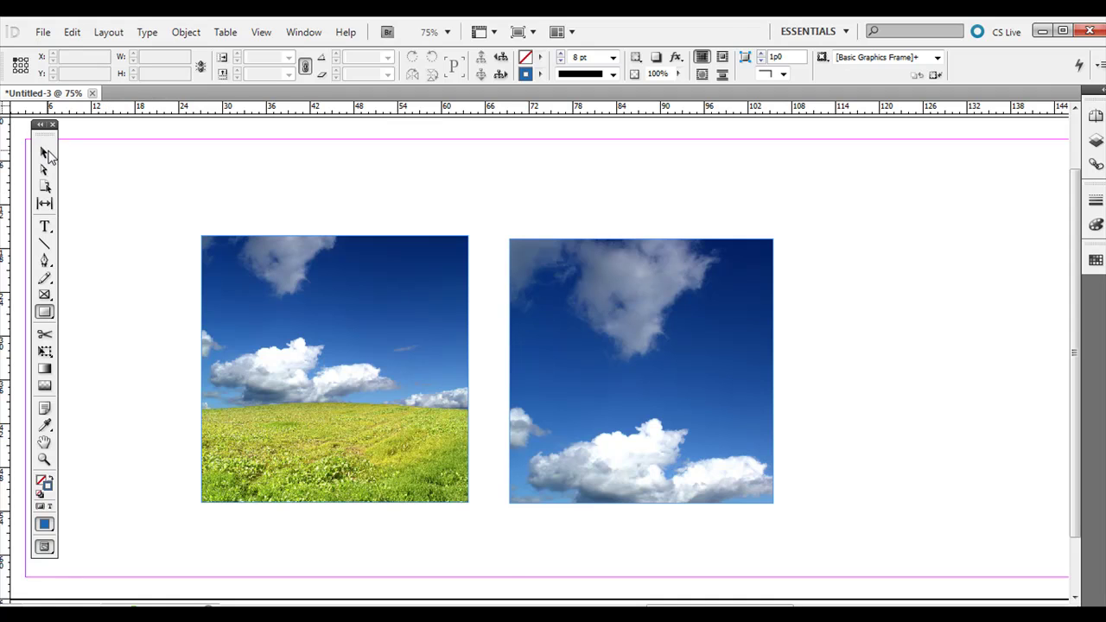
Resize the right photo and its frame, then delete both photos from the page
{"action": "left_click", "coordinate": [45, 153]}
{"action": "left_click", "coordinate": [683, 315]}
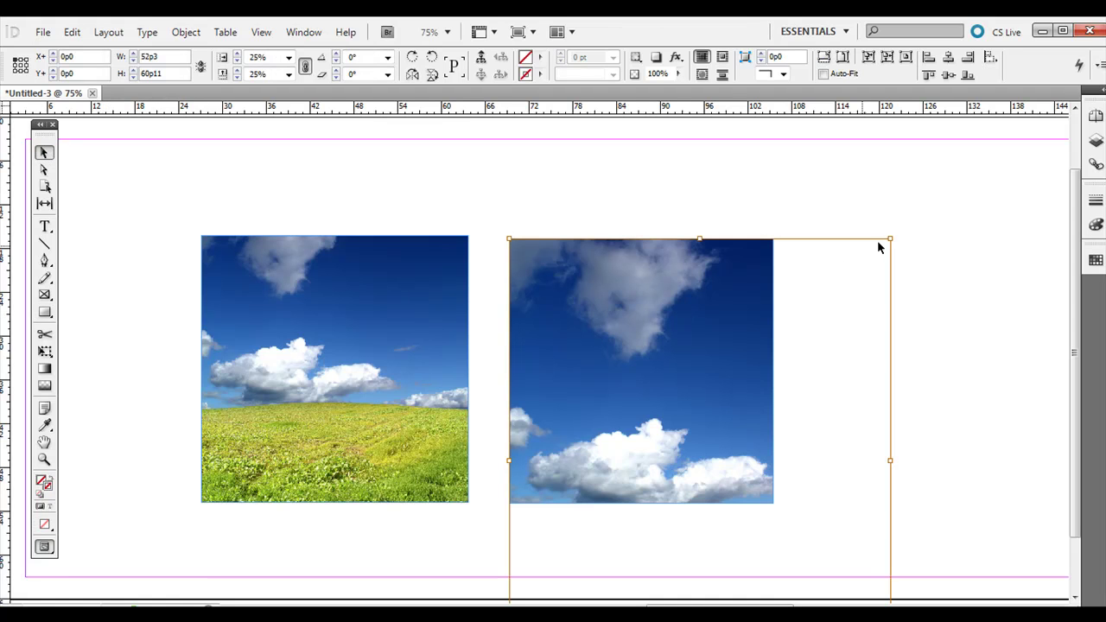
{"action": "left_click_drag", "start_coordinate": [891, 238], "coordinate": [746, 395]}
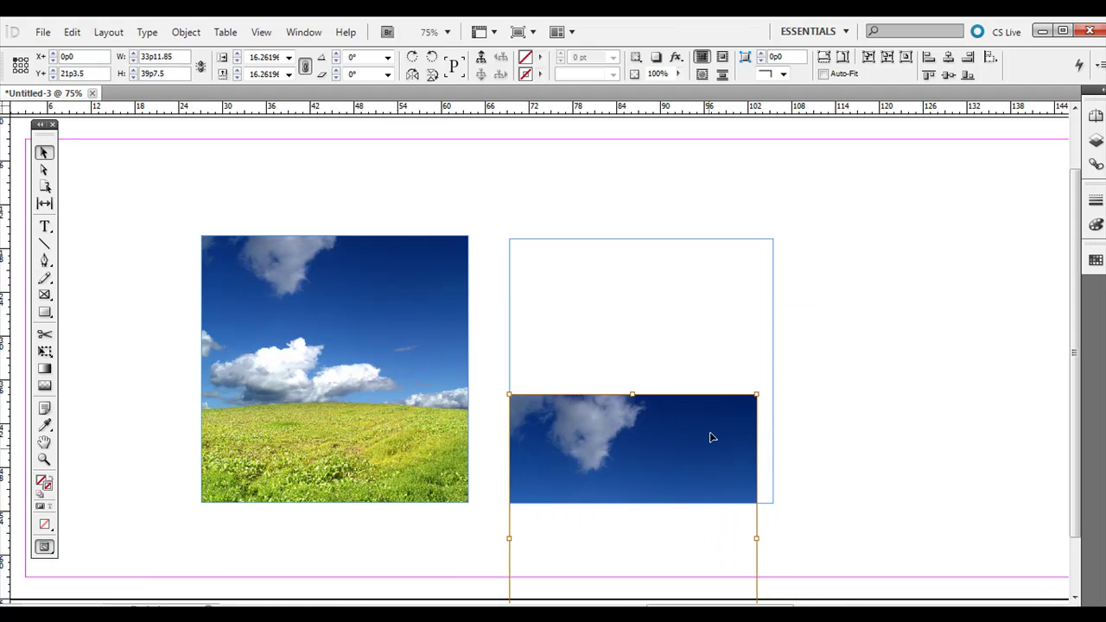
{"action": "left_click_drag", "start_coordinate": [711, 439], "coordinate": [709, 276]}
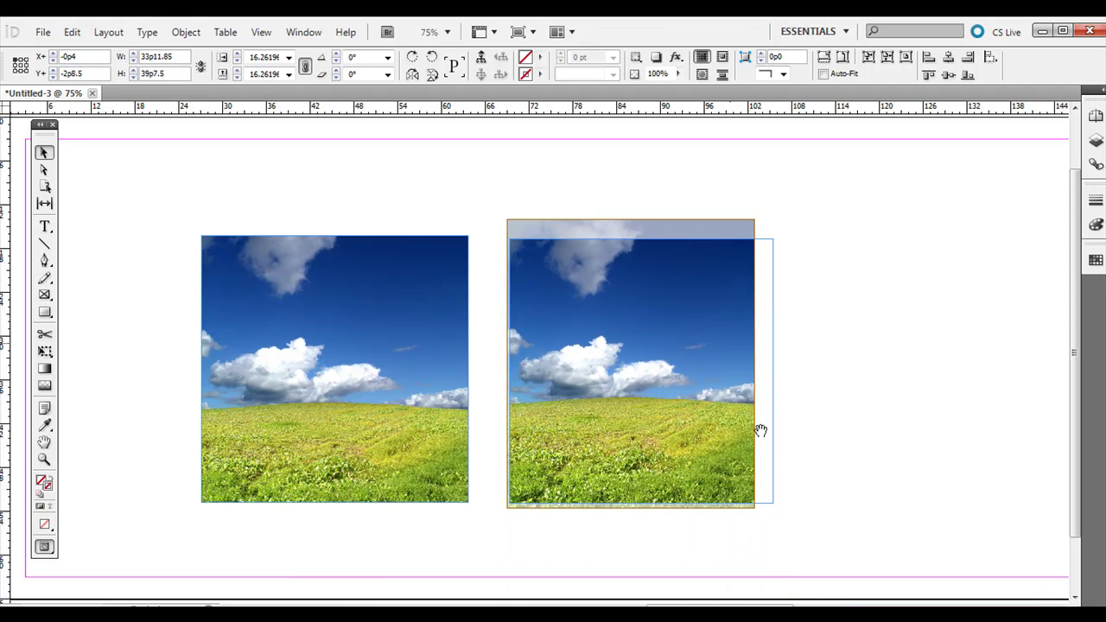
{"action": "left_click_drag", "start_coordinate": [754, 508], "coordinate": [780, 529]}
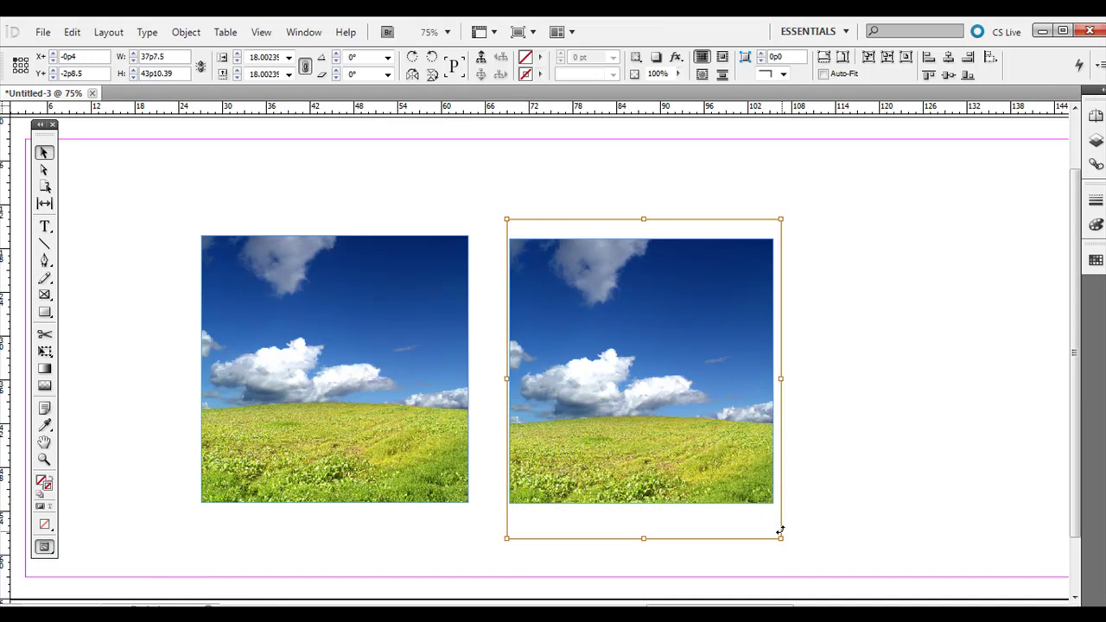
{"action": "left_click", "coordinate": [546, 172]}
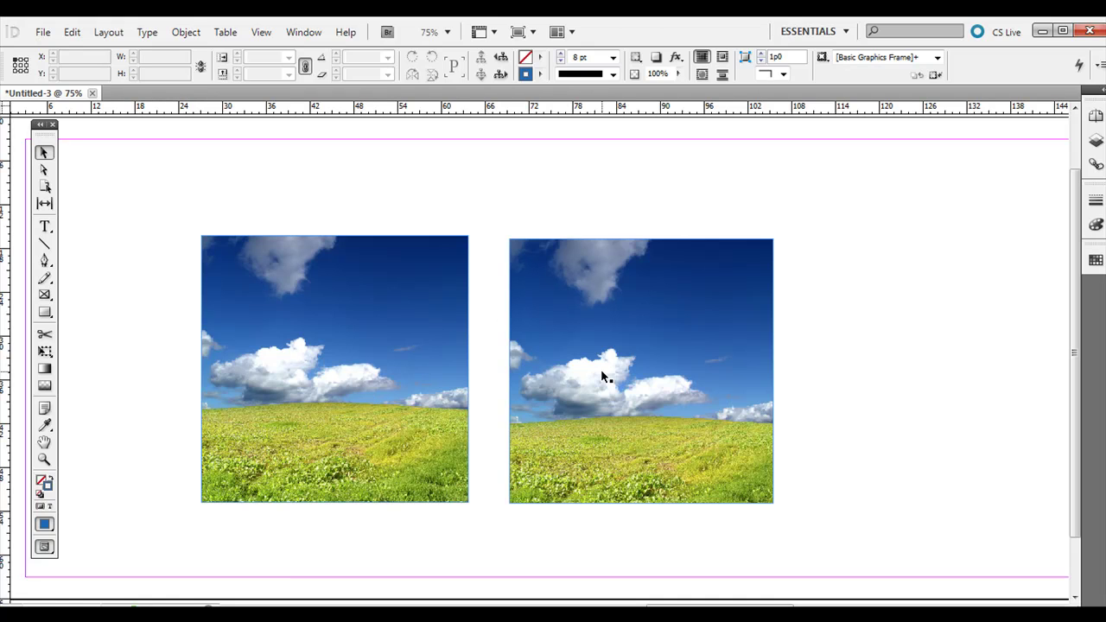
{"action": "key", "text": "ctrl+a"}
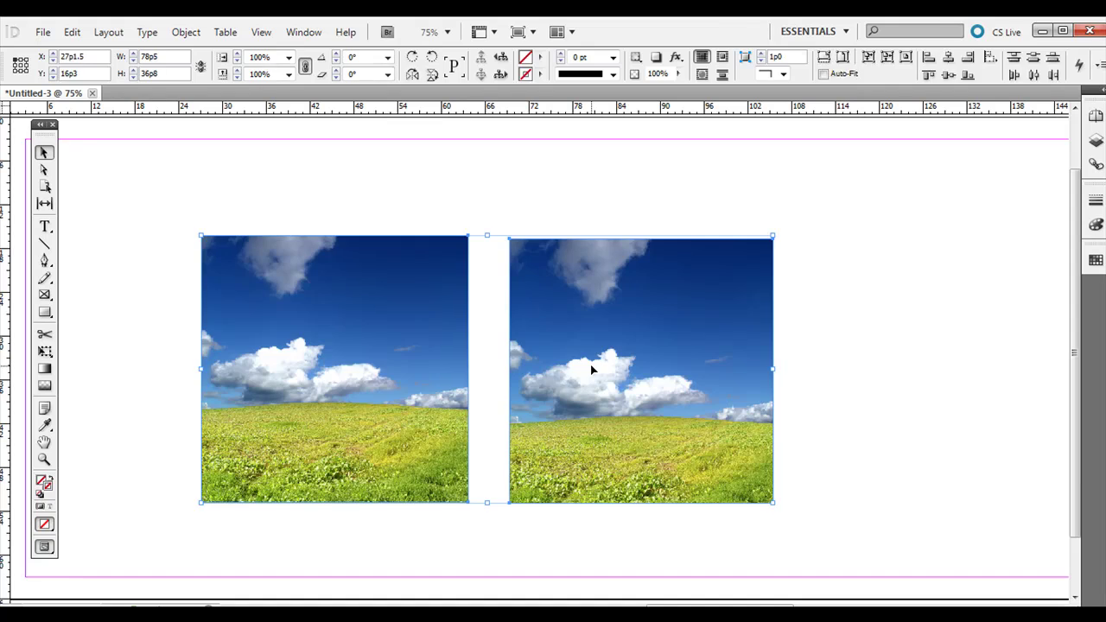
{"action": "key", "text": "Delete"}
Draw a hexagon frame on the left and place the baseball photo in it
{"action": "left_click_drag", "start_coordinate": [43, 297], "coordinate": [97, 331]}
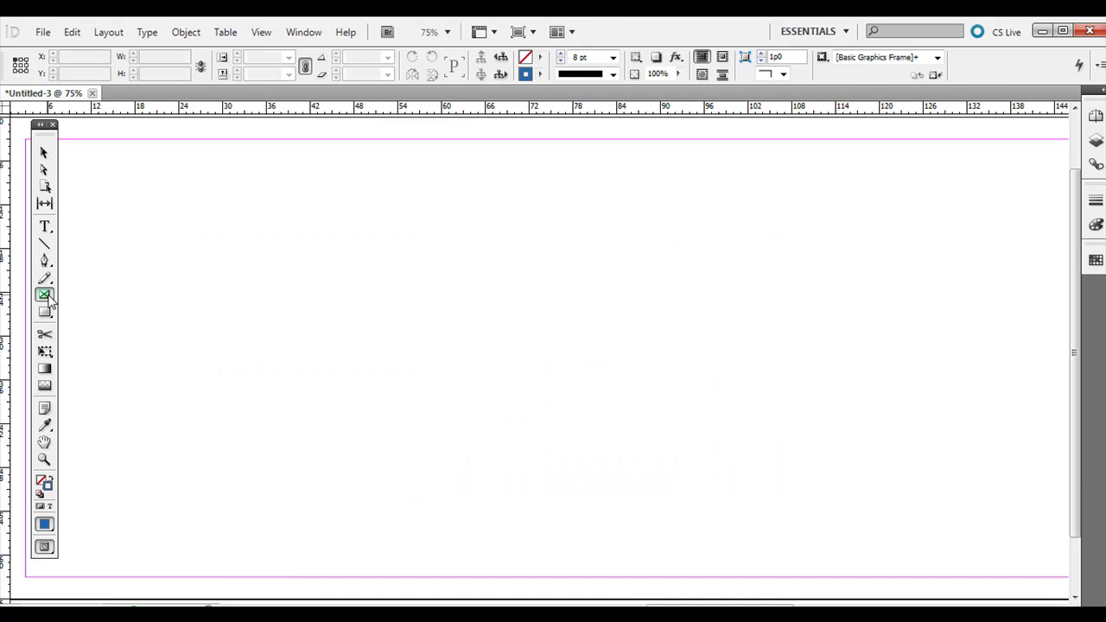
{"action": "left_click", "coordinate": [97, 331]}
{"action": "left_click_drag", "start_coordinate": [188, 253], "coordinate": [379, 418]}
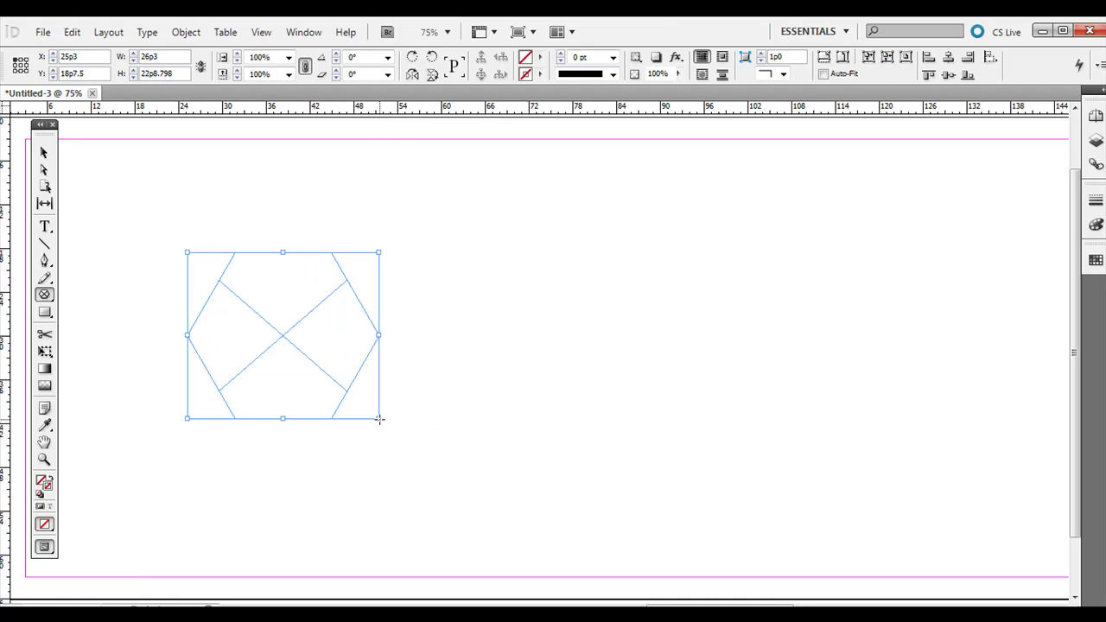
{"action": "left_click", "coordinate": [43, 32]}
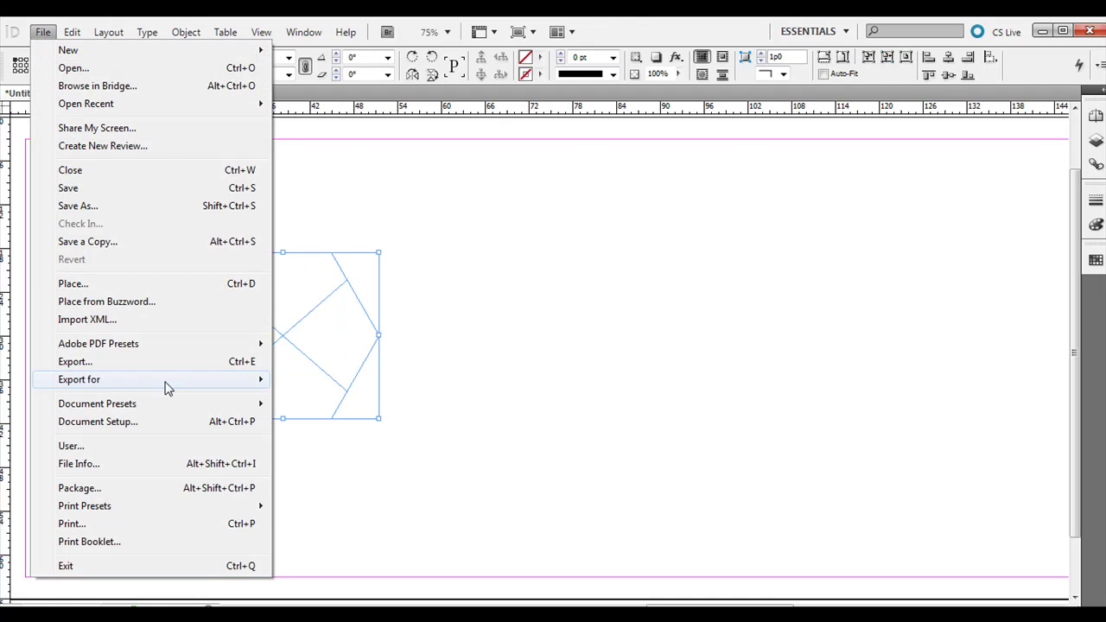
{"action": "left_click", "coordinate": [177, 290]}
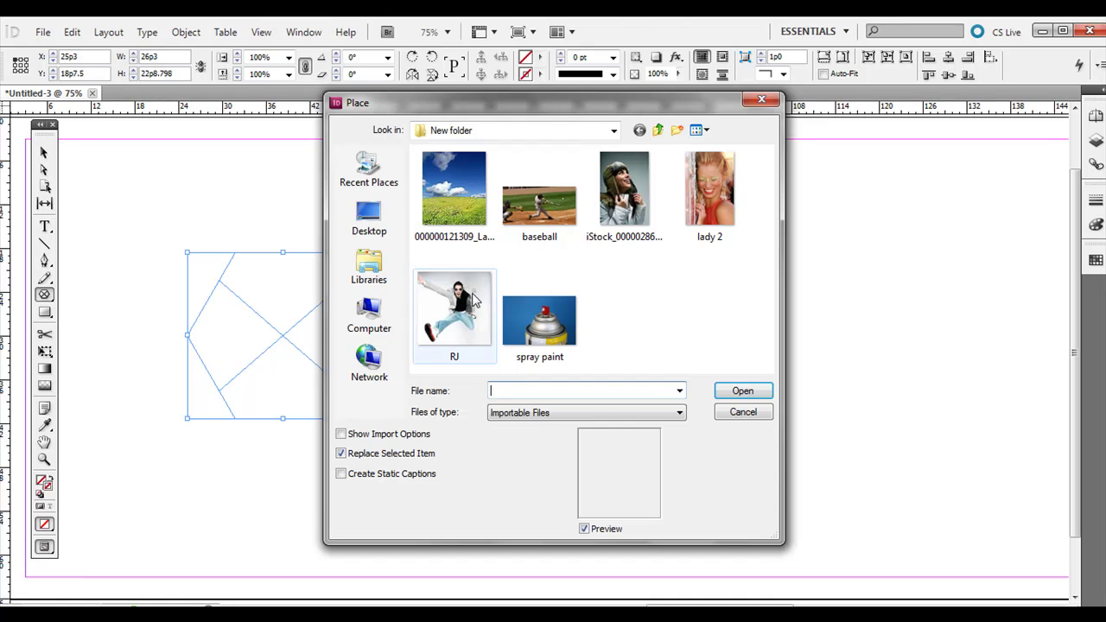
{"action": "left_click", "coordinate": [542, 216]}
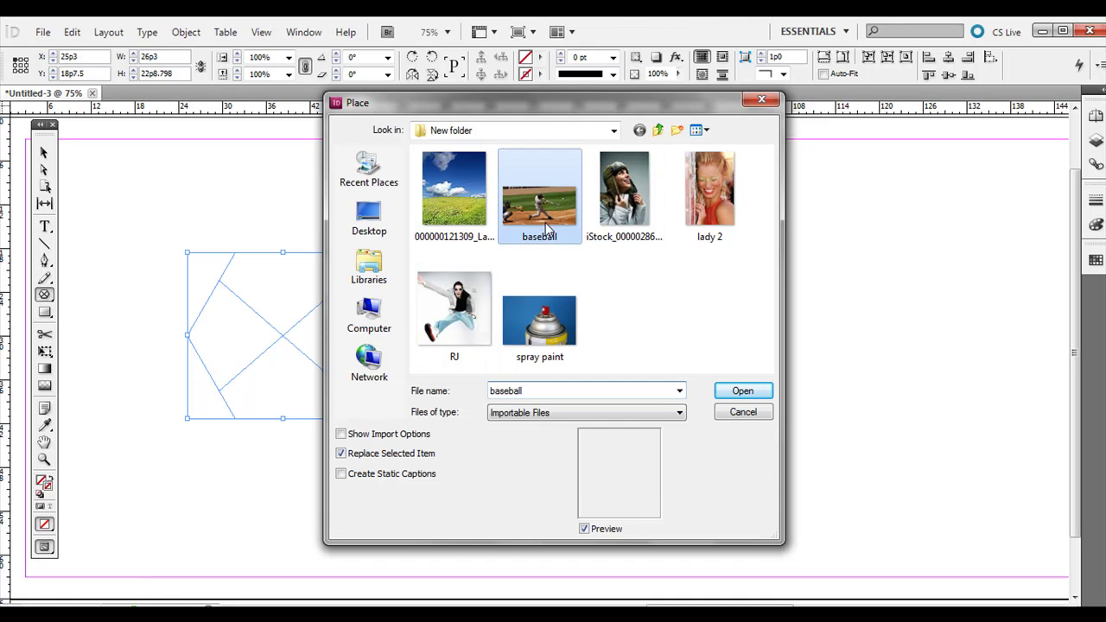
{"action": "left_click", "coordinate": [730, 388]}
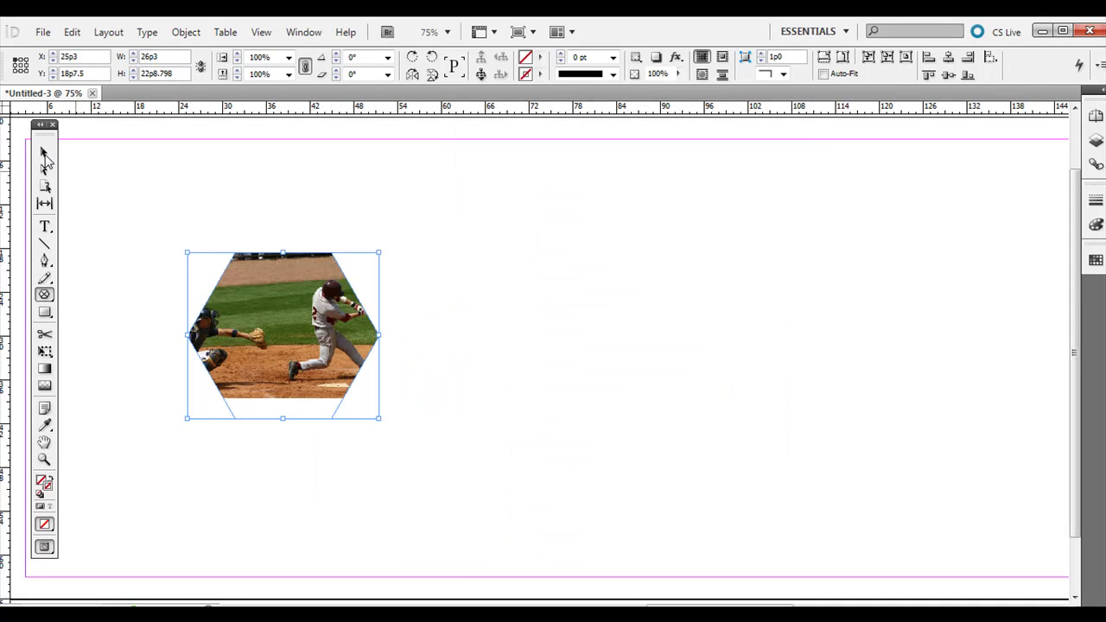
Stretch the hexagon photo frame wider and shorter to 36p9 by 20p3
{"action": "left_click", "coordinate": [44, 153]}
{"action": "left_click_drag", "start_coordinate": [380, 250], "coordinate": [392, 243]}
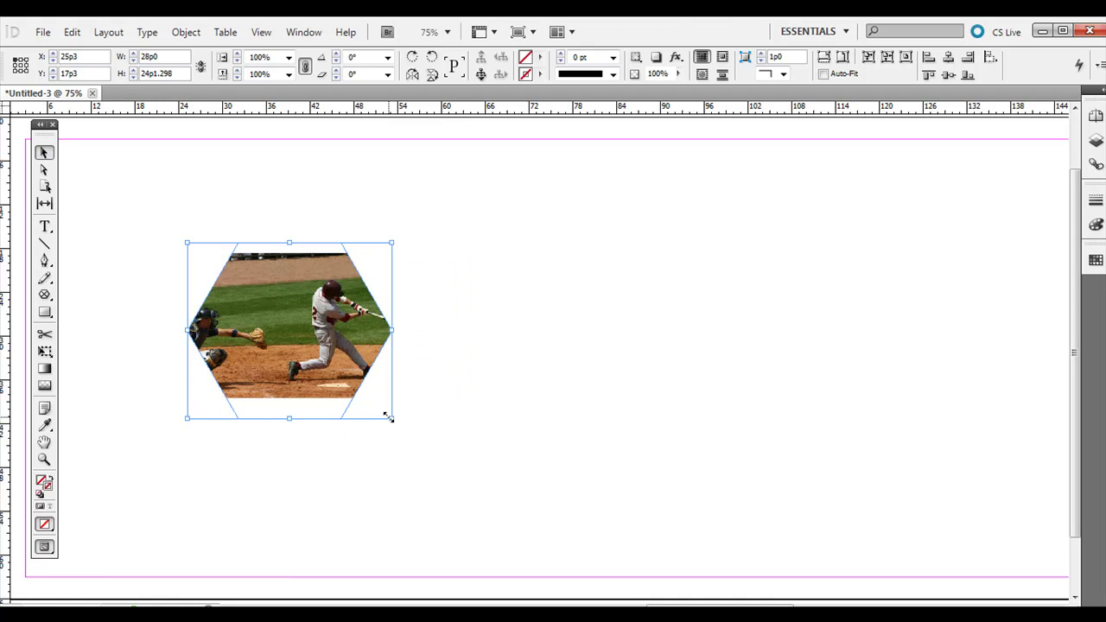
{"action": "left_click_drag", "start_coordinate": [391, 416], "coordinate": [437, 393]}
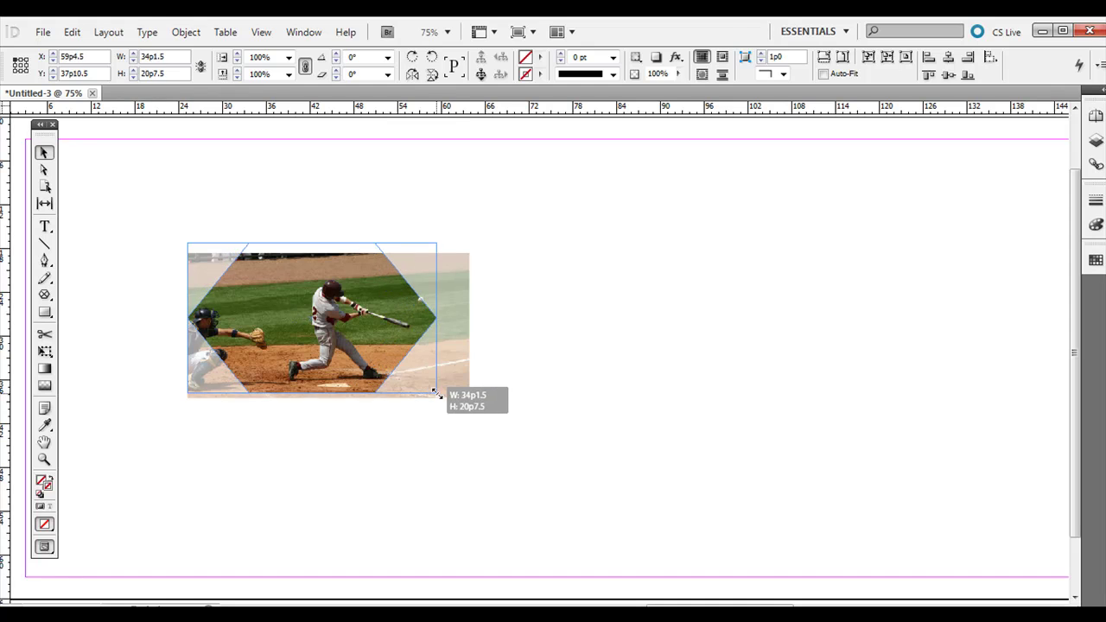
{"action": "left_click_drag", "start_coordinate": [437, 393], "coordinate": [457, 389]}
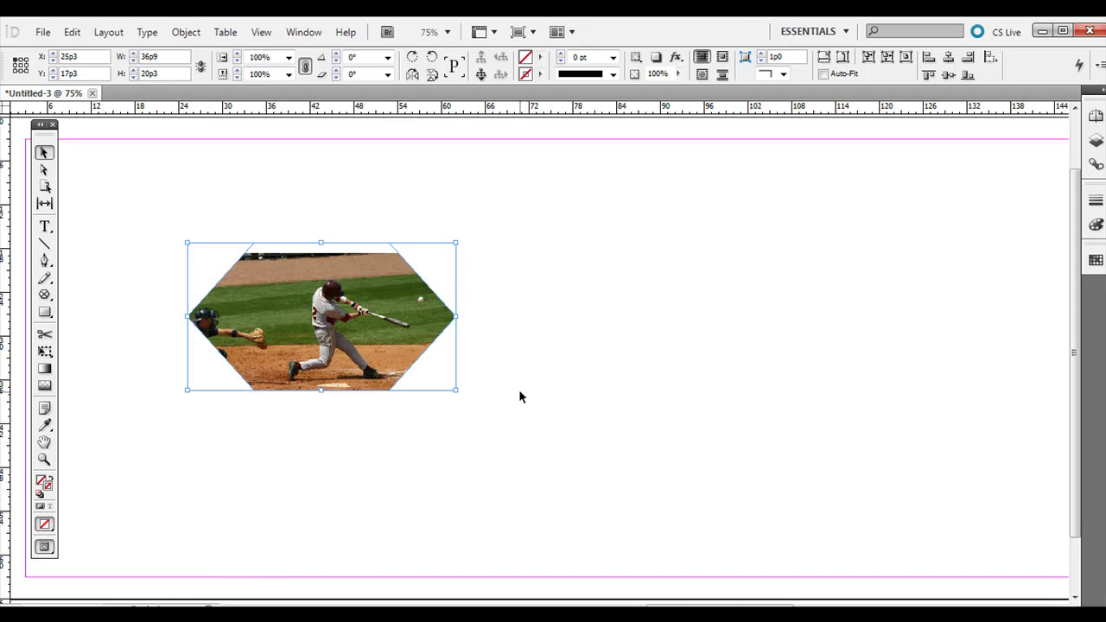
{"action": "left_click", "coordinate": [520, 390]}
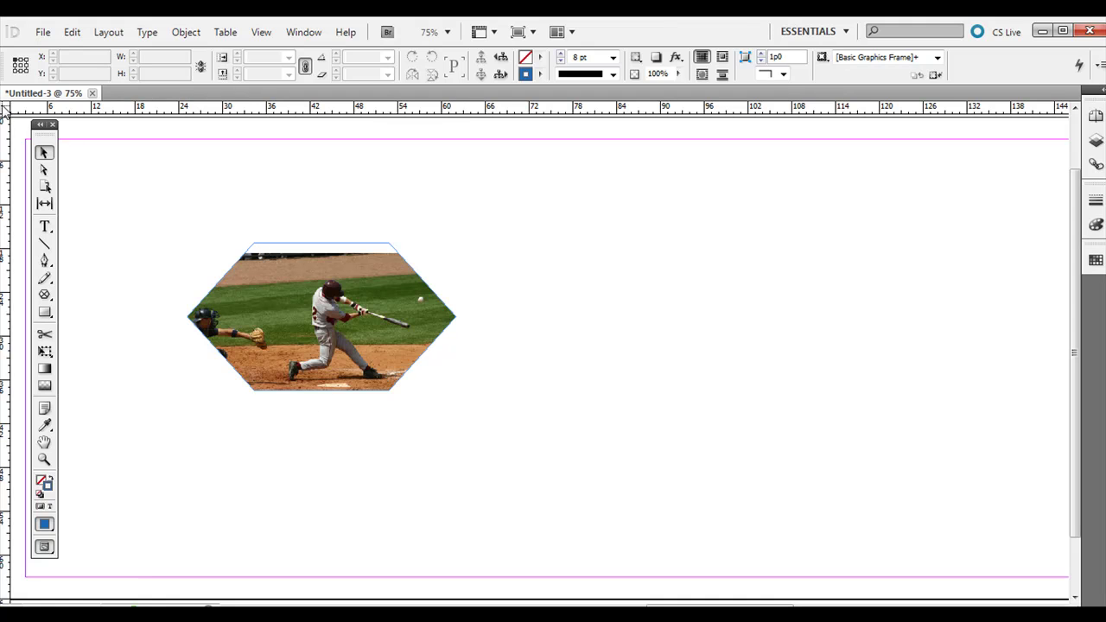
{"action": "left_click", "coordinate": [282, 298]}
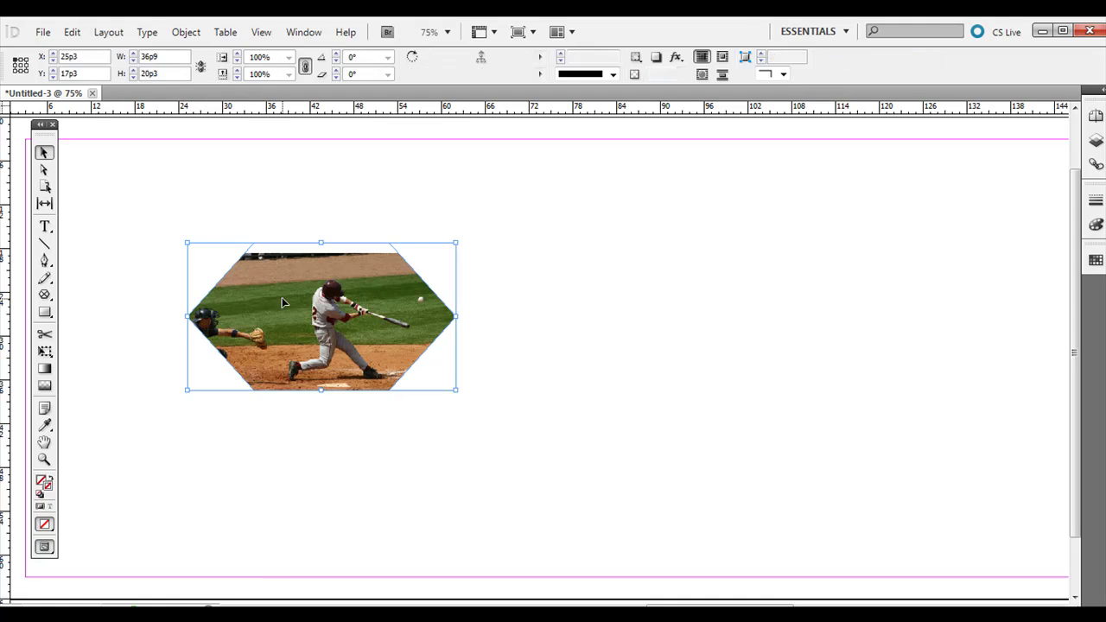
Delete the hexagon photo and draw a closed wave-shaped path with the Pen tool
{"action": "key", "text": "Delete"}
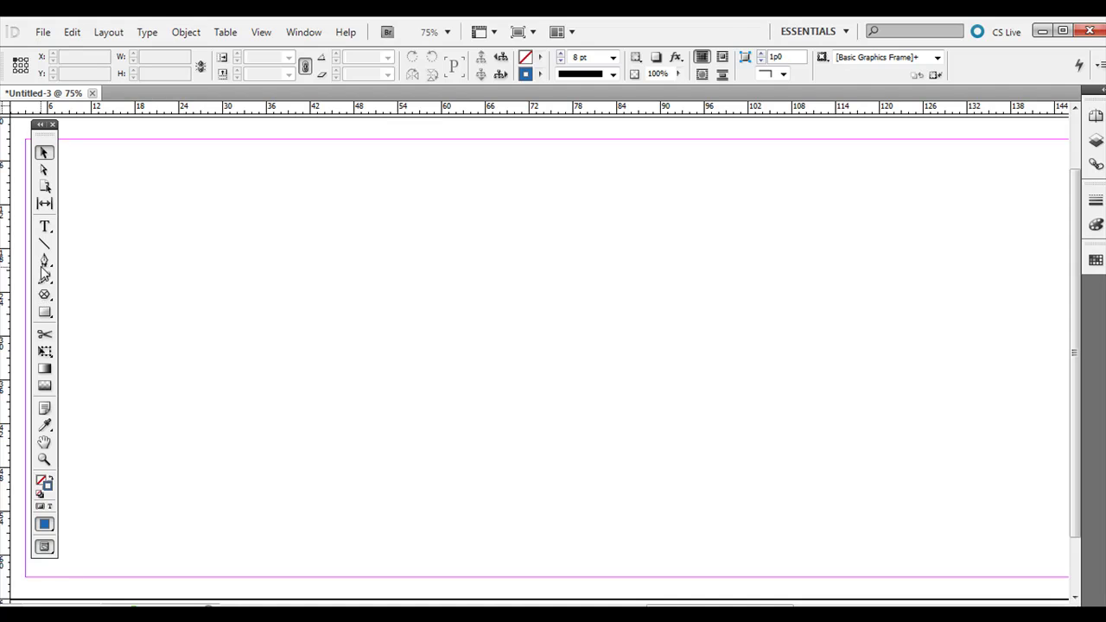
{"action": "left_click", "coordinate": [41, 264]}
{"action": "left_click", "coordinate": [143, 361]}
{"action": "left_click_drag", "start_coordinate": [390, 219], "coordinate": [474, 235]}
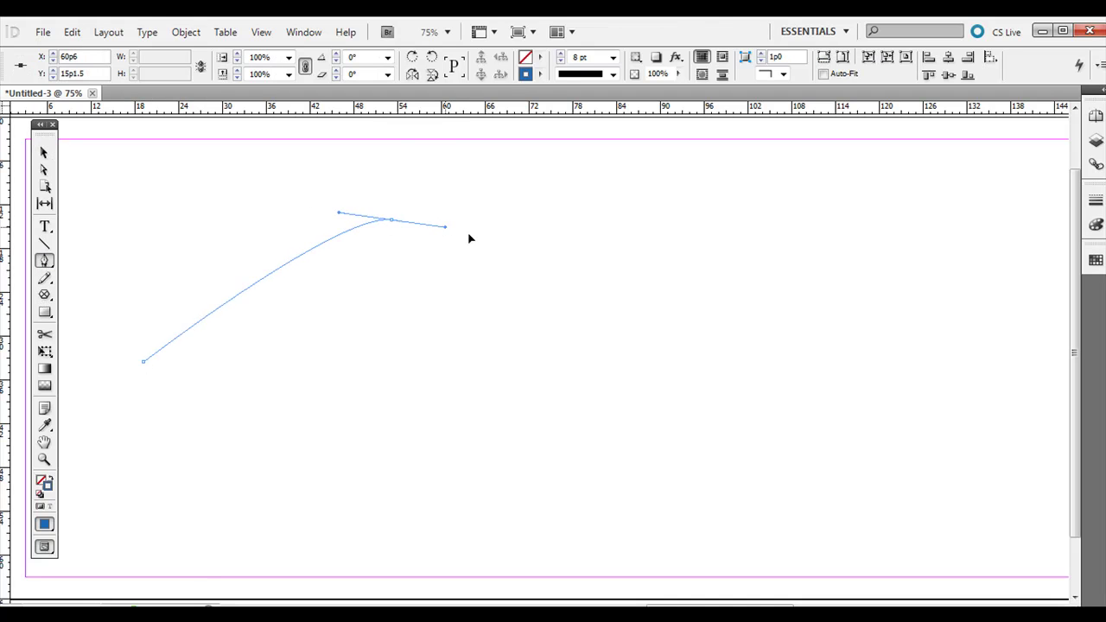
{"action": "left_click", "coordinate": [485, 257]}
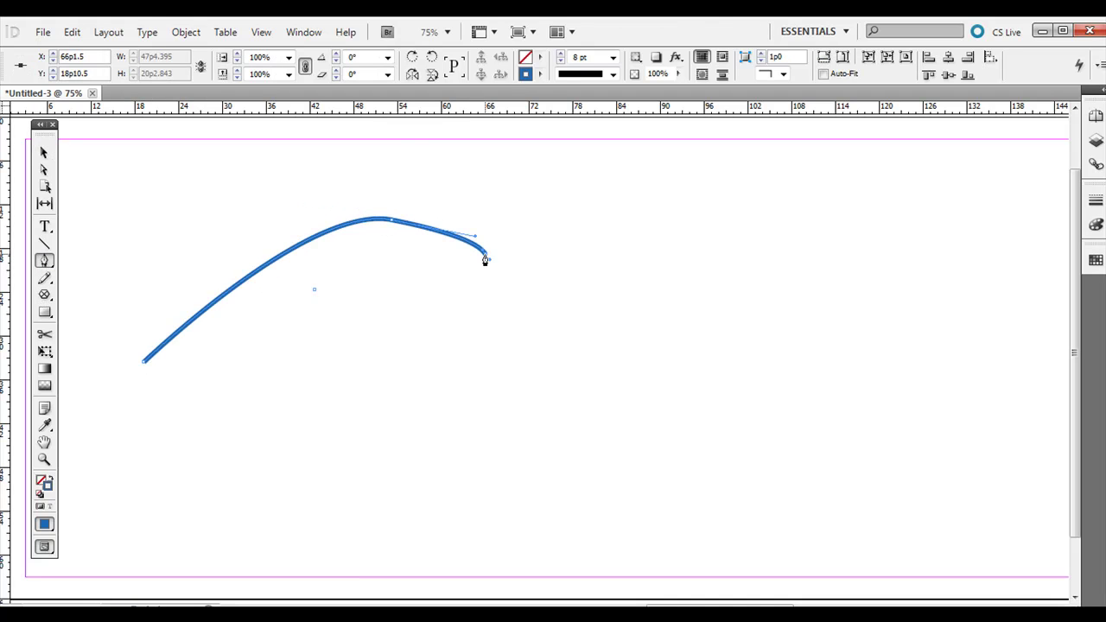
{"action": "left_click_drag", "start_coordinate": [409, 306], "coordinate": [474, 357]}
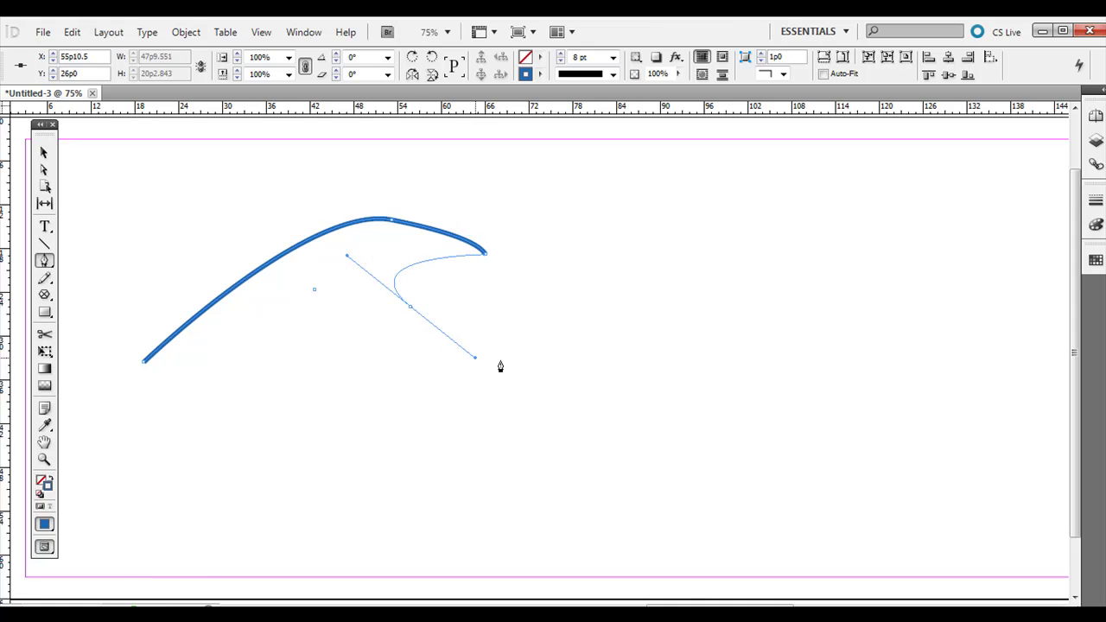
{"action": "left_click_drag", "start_coordinate": [601, 369], "coordinate": [602, 367]}
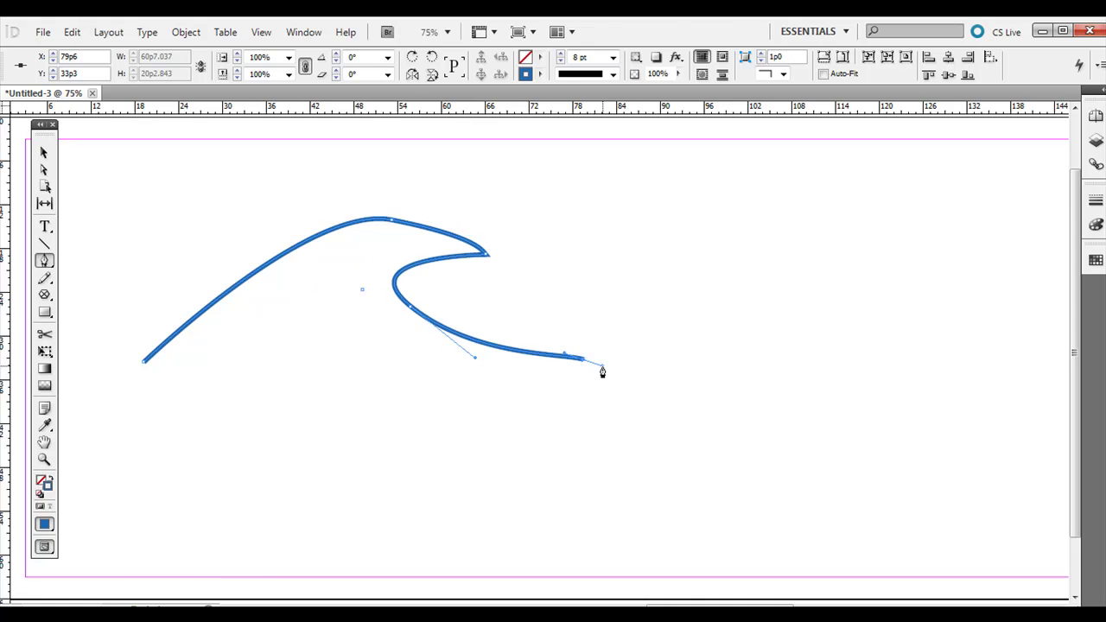
{"action": "left_click", "coordinate": [144, 363]}
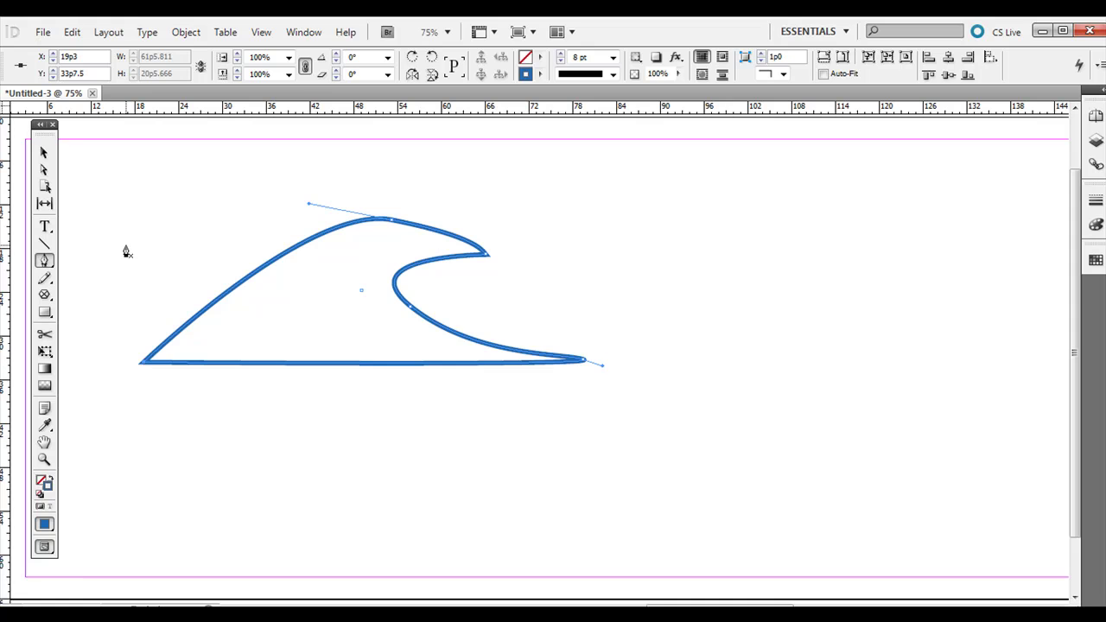
Place the lady 2 photo into the wave shape
{"action": "left_click", "coordinate": [42, 156]}
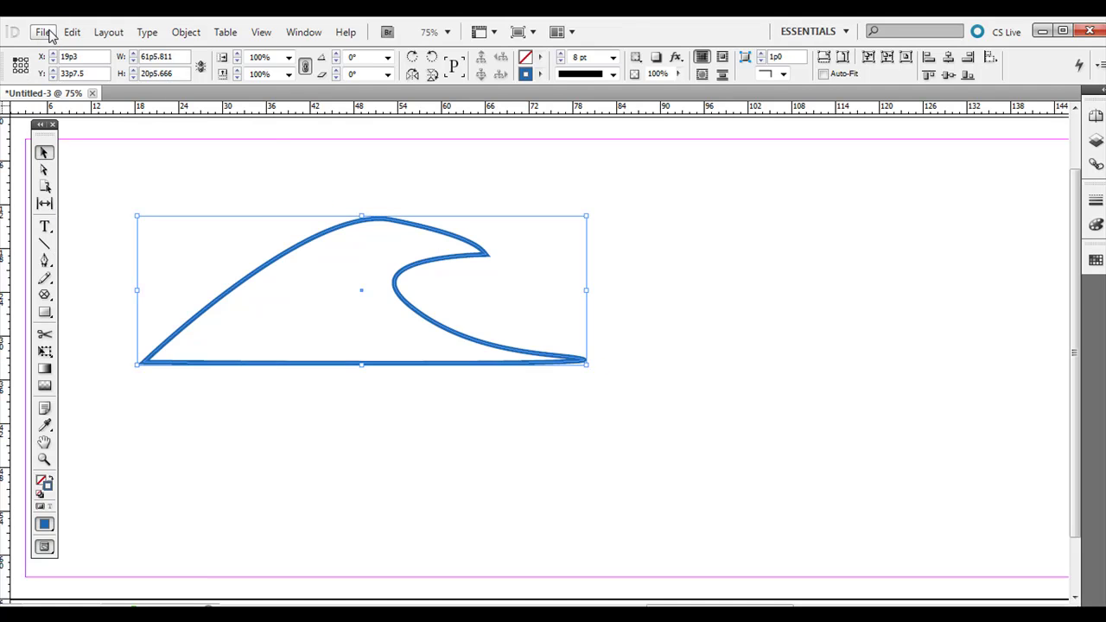
{"action": "left_click", "coordinate": [42, 32]}
{"action": "left_click", "coordinate": [72, 284]}
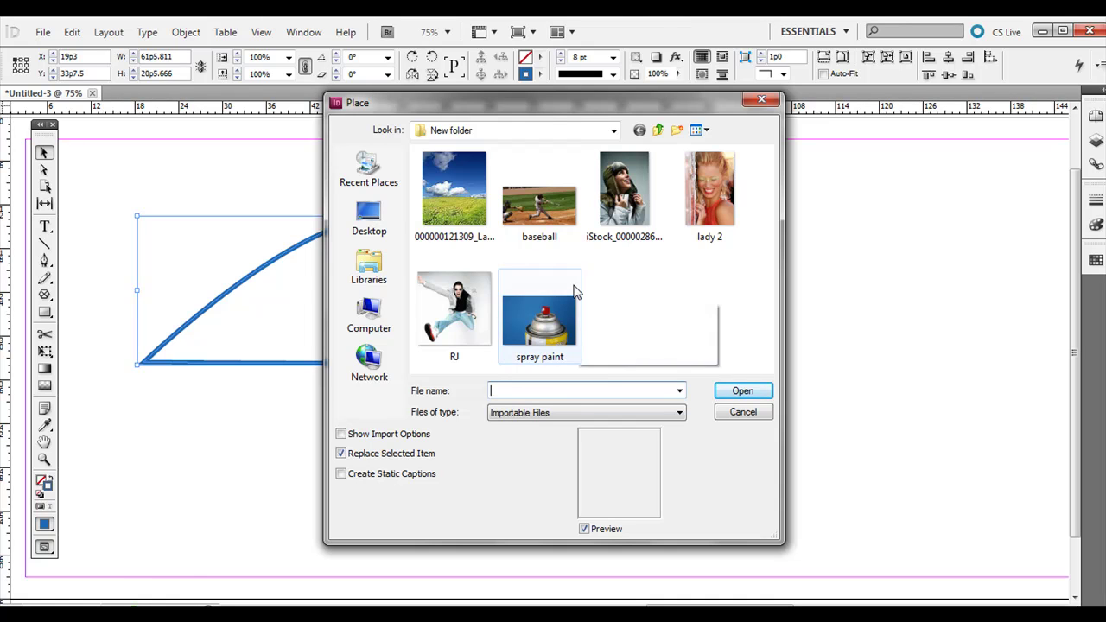
{"action": "left_click", "coordinate": [706, 199]}
{"action": "left_click", "coordinate": [745, 391]}
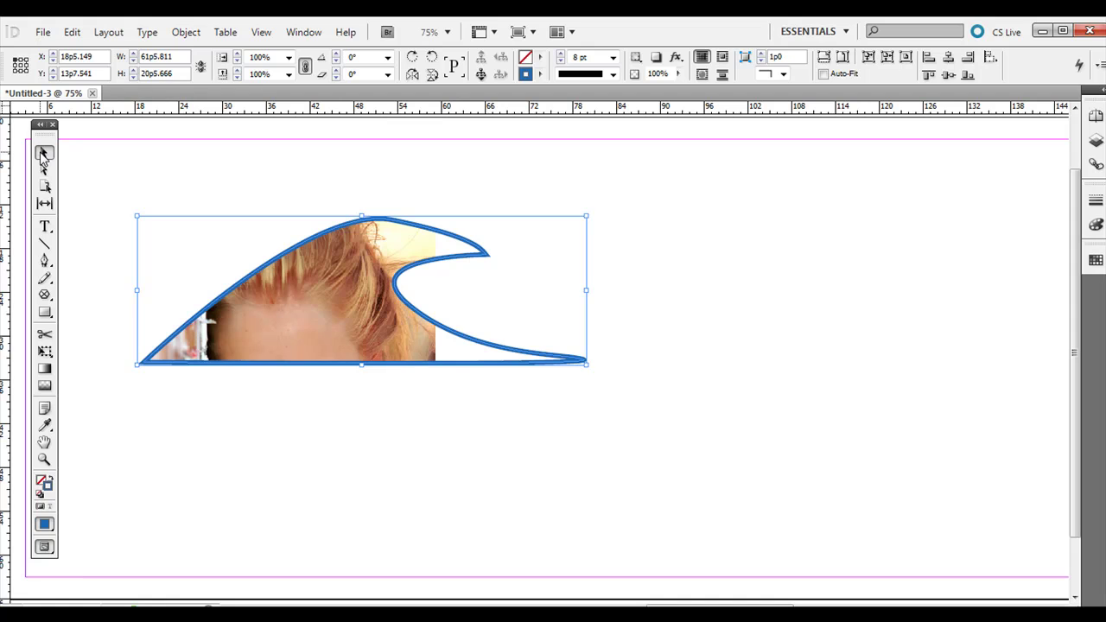
Shift the woman's face into the wave, then delete the wave-shaped photo frame
{"action": "mouse_move", "coordinate": [341, 309]}
{"action": "left_mouse_down"}
{"action": "mouse_move", "coordinate": [364, 327]}
{"action": "mouse_move", "coordinate": [409, 224]}
{"action": "left_mouse_up"}
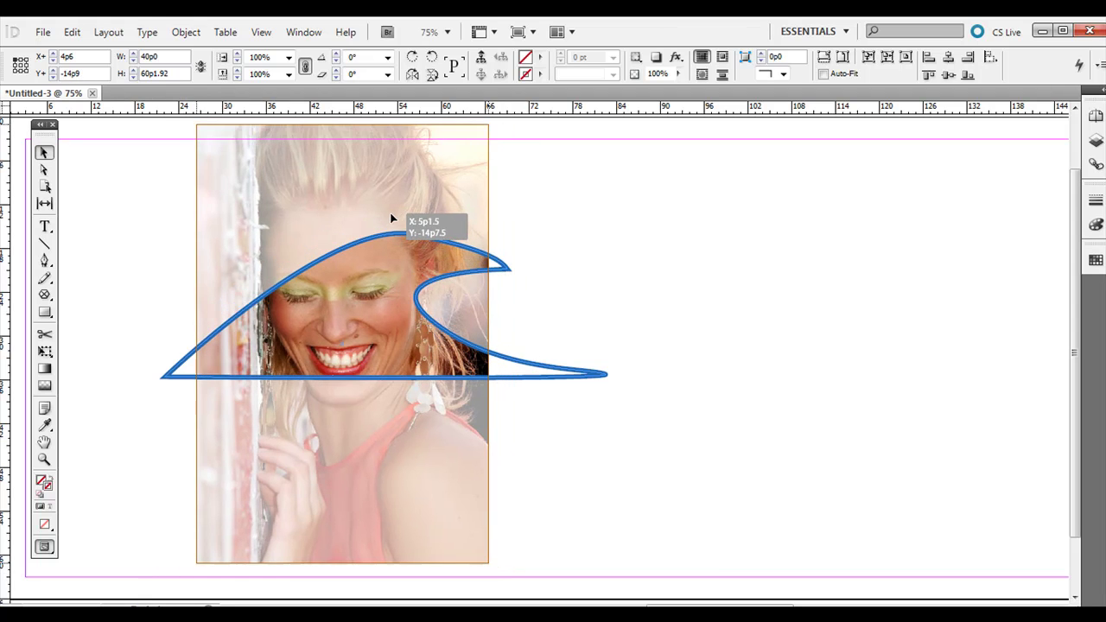
{"action": "left_click_drag", "start_coordinate": [409, 223], "coordinate": [377, 218]}
{"action": "left_click", "coordinate": [625, 274]}
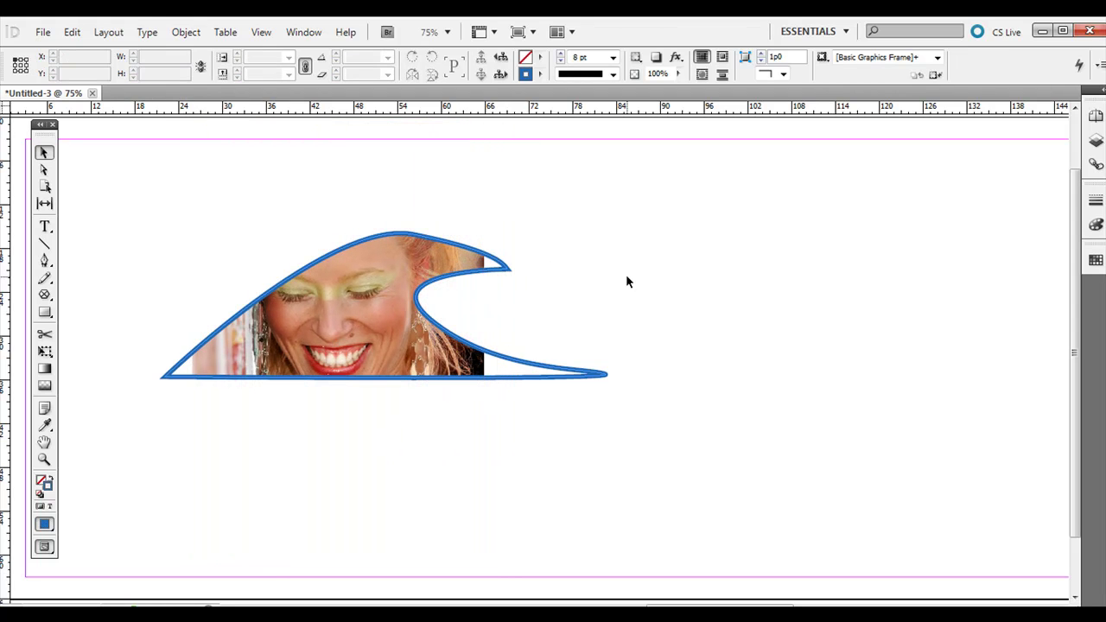
{"action": "left_click", "coordinate": [360, 295]}
{"action": "key", "text": "Delete"}
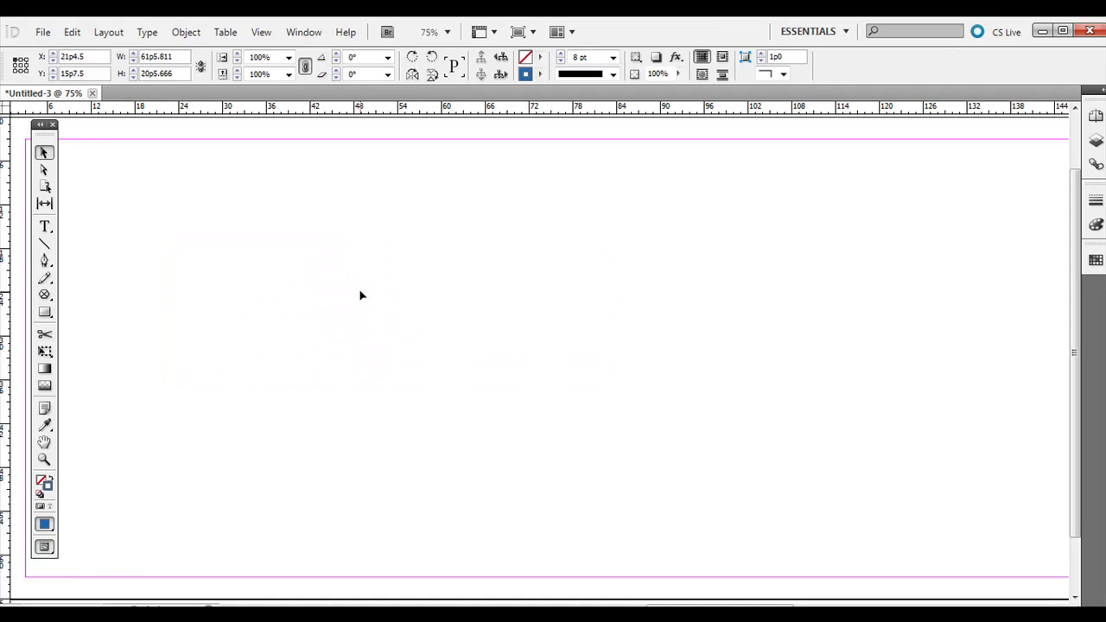
Draw a hexagon frame near the page centre with the Polygon Frame Tool
{"action": "left_click", "coordinate": [46, 295]}
{"action": "left_click_drag", "start_coordinate": [48, 298], "coordinate": [98, 339]}
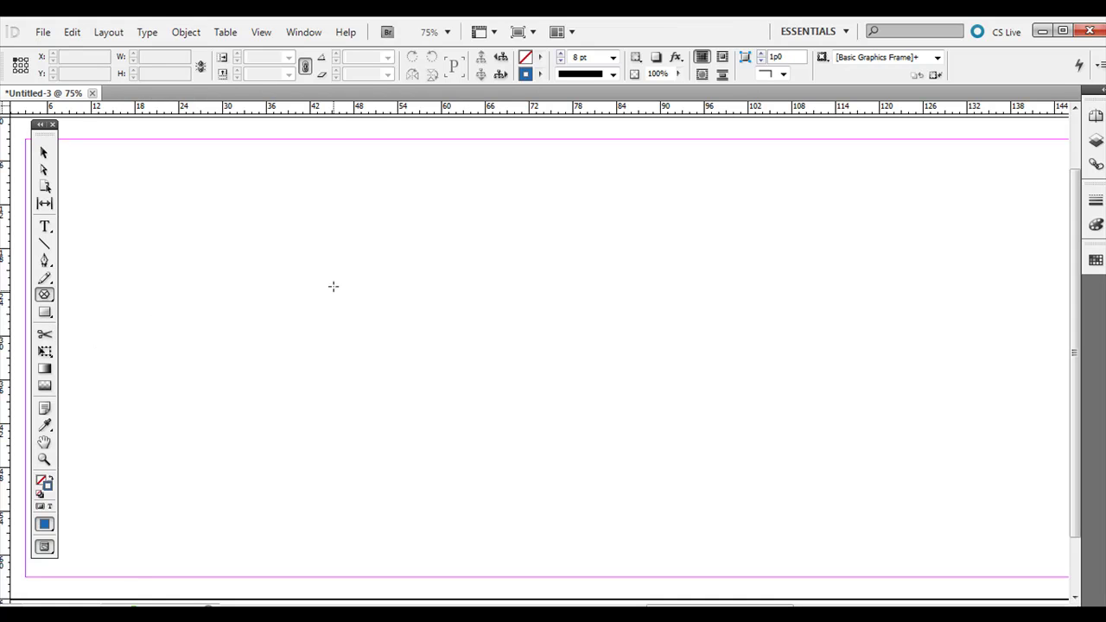
{"action": "left_click_drag", "start_coordinate": [342, 250], "coordinate": [641, 469]}
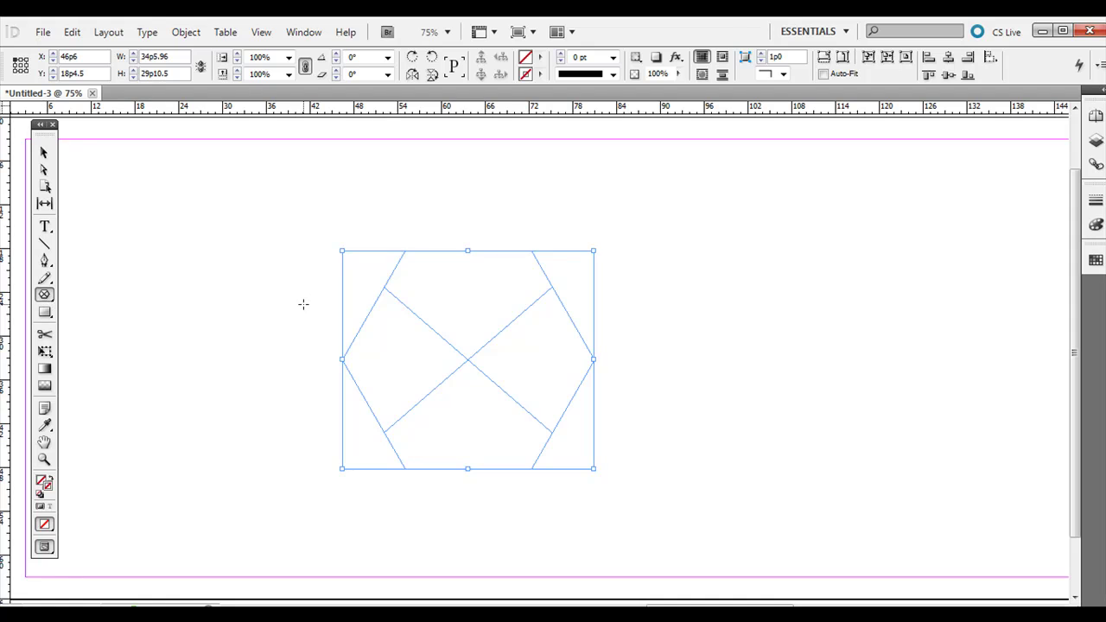
Type 'This is some text.' in the hexagon and paste copies until it fills the shape
{"action": "left_click", "coordinate": [44, 226]}
{"action": "left_click", "coordinate": [476, 308]}
{"action": "type", "text": "This i"}
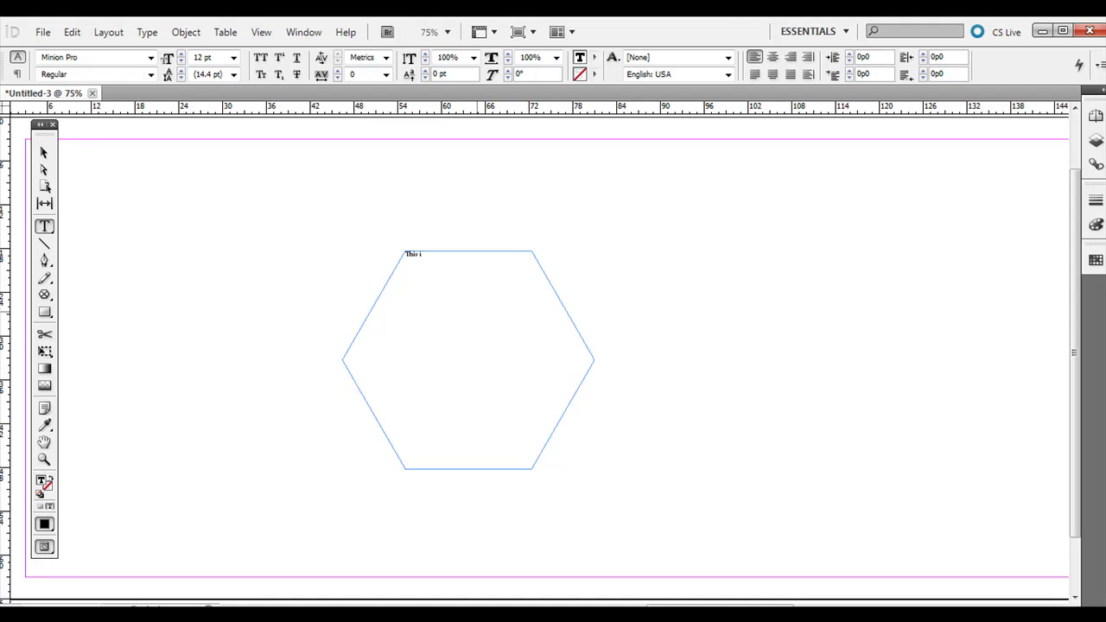
{"action": "type", "text": "some text"}
{"action": "key", "text": "ctrl+a"}
{"action": "key", "text": "ctrl+c"}
{"action": "key", "text": "ctrl+v"}
{"action": "key", "text": "ctrl+v"}
{"action": "key", "text": "ctrl+v"}
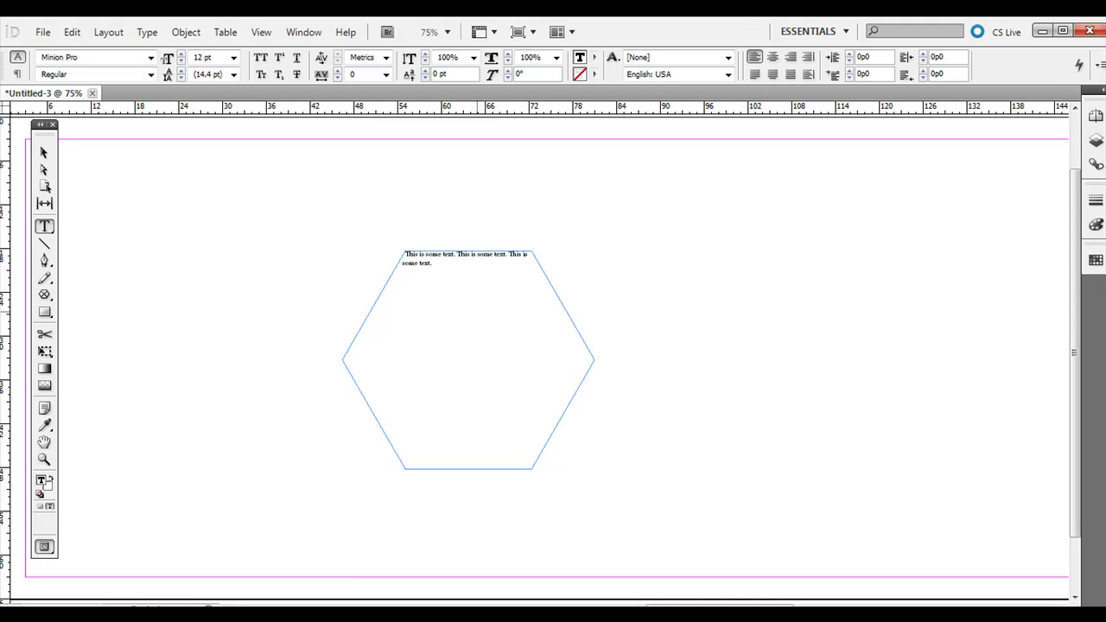
{"action": "key", "text": "ctrl+v"}
{"action": "key", "text": "ctrl+v"}
{"action": "key", "text": "ctrl+v"}
{"action": "key", "text": "ctrl+v"}
{"action": "key", "text": "ctrl+v"}
{"action": "key", "text": "ctrl+v"}
{"action": "key", "text": "ctrl+v"}
{"action": "key", "text": "ctrl+v"}
{"action": "key", "text": "ctrl+v"}
{"action": "key", "text": "ctrl+v"}
{"action": "key", "text": "ctrl+v"}
{"action": "key", "text": "ctrl+v"}
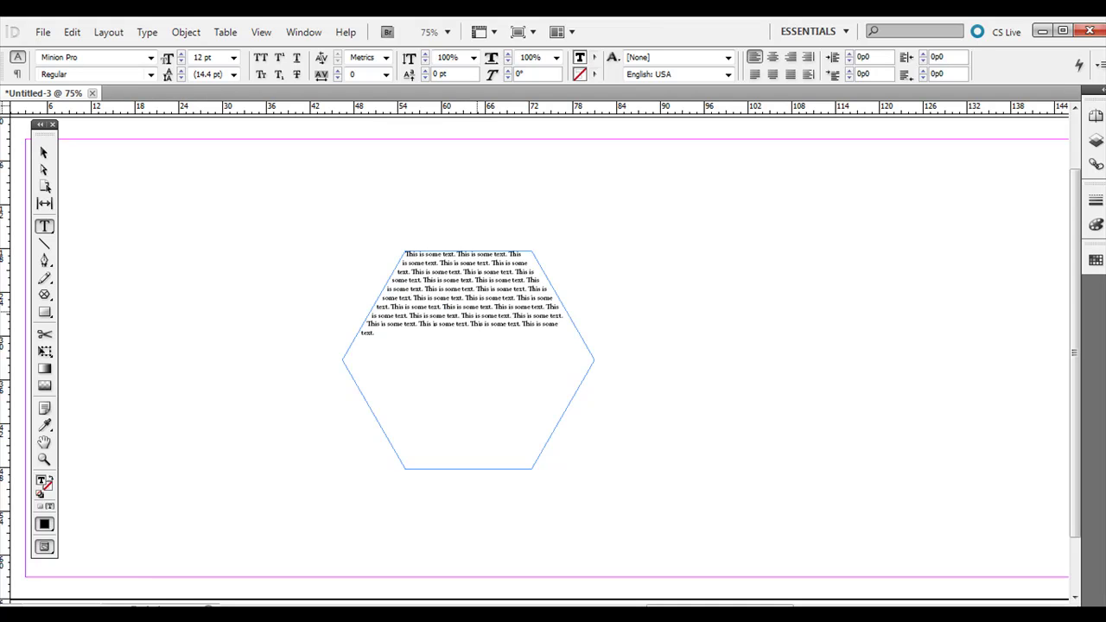
{"action": "key", "text": "ctrl+v"}
{"action": "key", "text": "ctrl+v"}
{"action": "key", "text": "ctrl+v"}
{"action": "key", "text": "ctrl+v"}
{"action": "key", "text": "ctrl+v"}
{"action": "key", "text": "ctrl+v"}
{"action": "key", "text": "ctrl+v"}
{"action": "key", "text": "ctrl+v"}
{"action": "key", "text": "ctrl+v"}
{"action": "key", "text": "ctrl+v"}
{"action": "key", "text": "ctrl+v"}
{"action": "key", "text": "ctrl+v"}
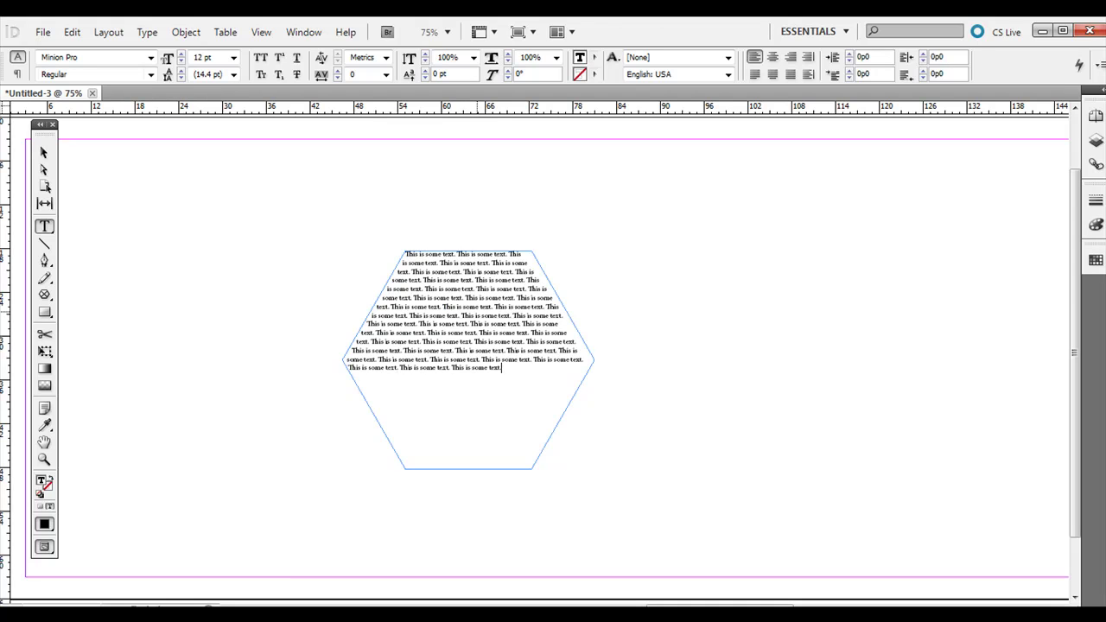
{"action": "key", "text": "ctrl+v"}
{"action": "key", "text": "ctrl+v"}
{"action": "key", "text": "ctrl+v"}
{"action": "key", "text": "ctrl+v"}
{"action": "key", "text": "ctrl+v"}
{"action": "key", "text": "ctrl+v"}
{"action": "key", "text": "ctrl+v"}
{"action": "key", "text": "ctrl+v"}
{"action": "key", "text": "ctrl+v"}
{"action": "key", "text": "ctrl+v"}
{"action": "key", "text": "ctrl+v"}
{"action": "key", "text": "ctrl+v"}
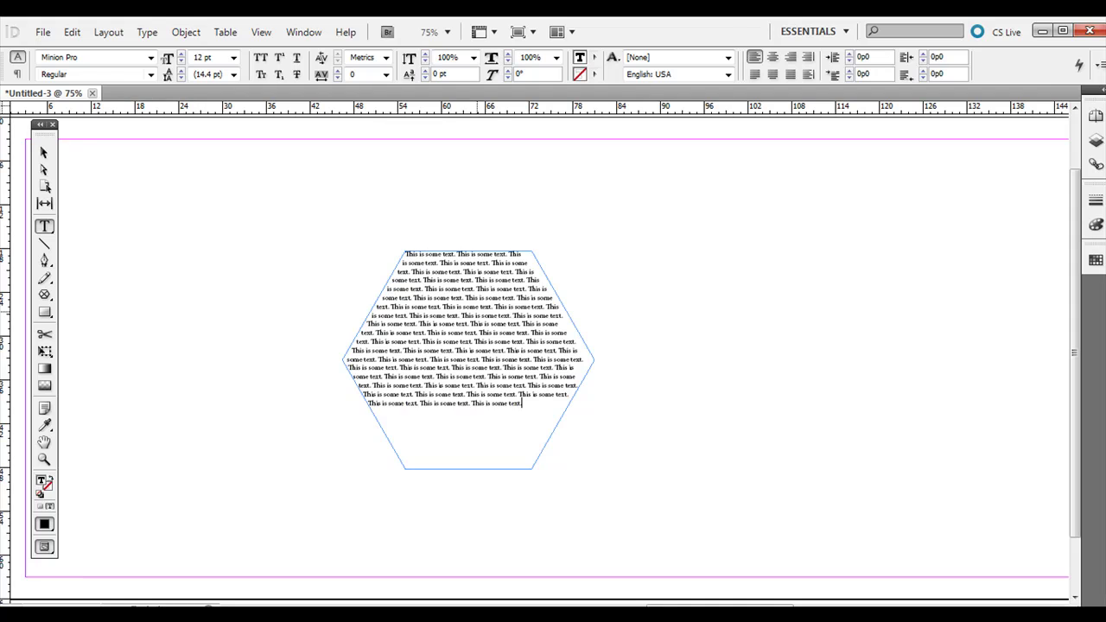
{"action": "key", "text": "ctrl+v"}
{"action": "key", "text": "ctrl+v"}
{"action": "key", "text": "ctrl+v"}
{"action": "key", "text": "ctrl+v"}
{"action": "key", "text": "ctrl+v"}
{"action": "key", "text": "ctrl+v"}
{"action": "key", "text": "ctrl+v"}
{"action": "key", "text": "ctrl+v"}
{"action": "key", "text": "ctrl+v"}
{"action": "key", "text": "ctrl+v"}
{"action": "key", "text": "ctrl+v"}
{"action": "key", "text": "ctrl+v"}
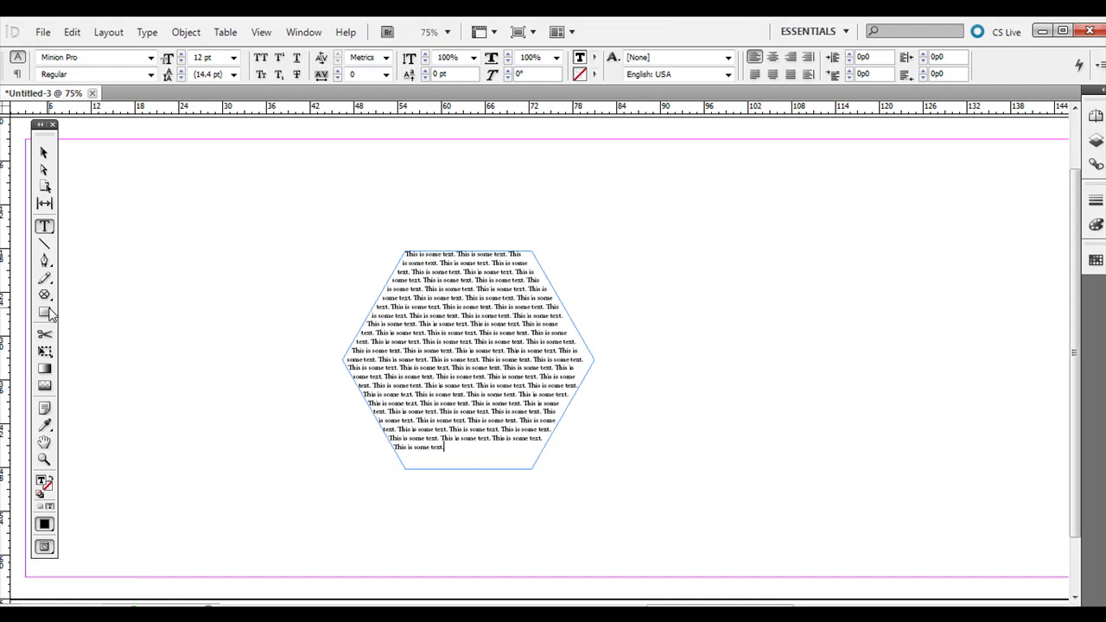
Draw a circle right of the hexagon and paste the copied sentence into it twice
{"action": "left_click_drag", "start_coordinate": [49, 314], "coordinate": [77, 329]}
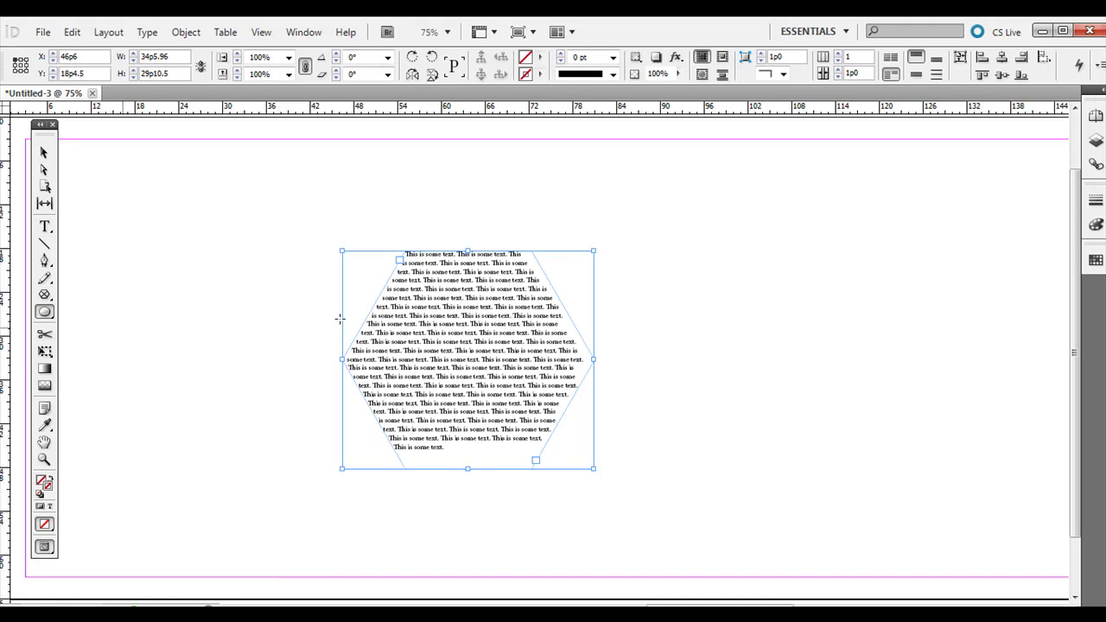
{"action": "left_click_drag", "start_coordinate": [651, 259], "coordinate": [883, 478]}
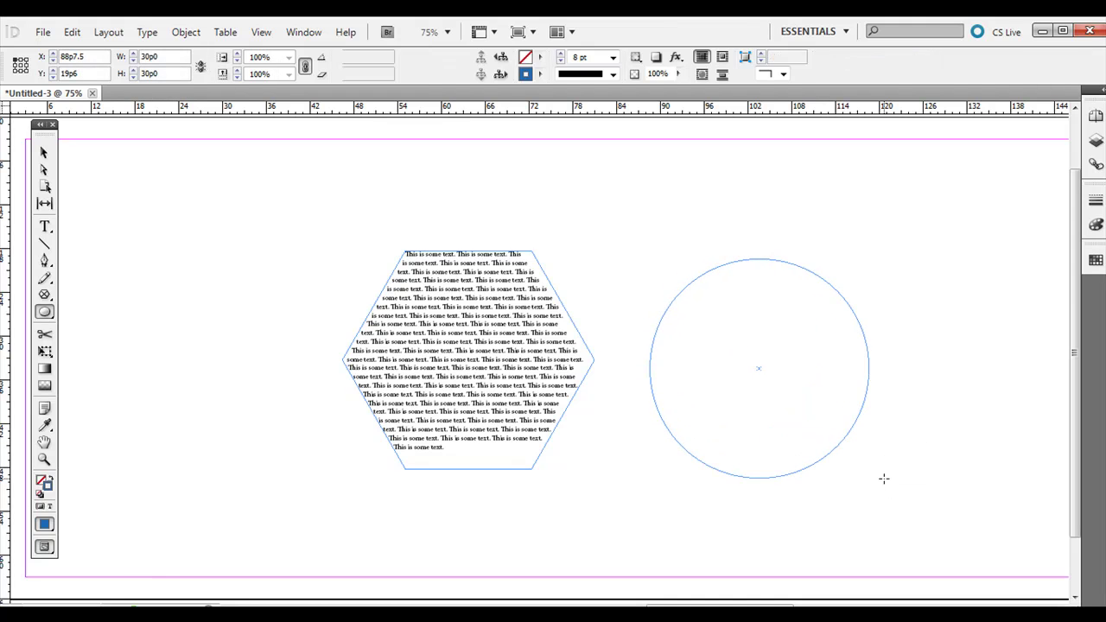
{"action": "left_click", "coordinate": [46, 228]}
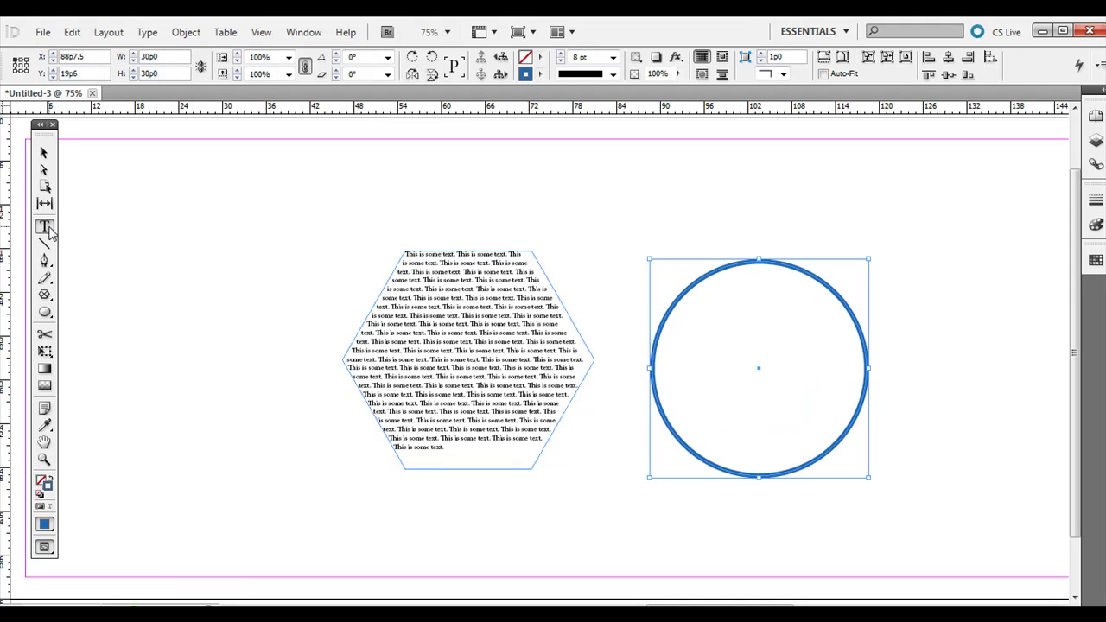
{"action": "left_click", "coordinate": [732, 279]}
{"action": "key", "text": "ctrl+v"}
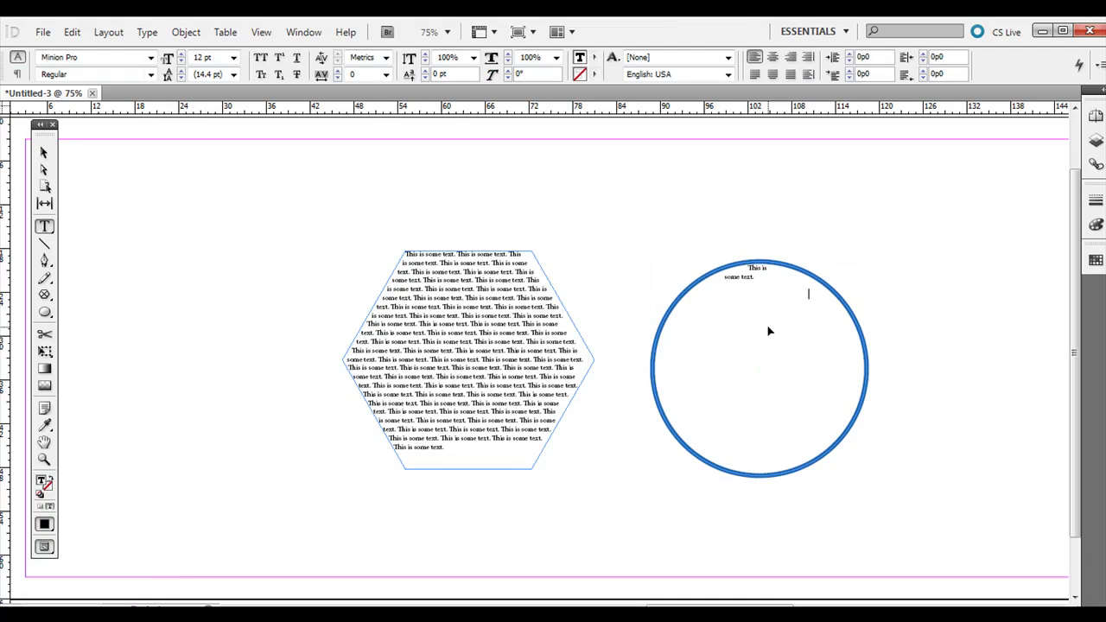
{"action": "key", "text": "ctrl+v"}
{"action": "key", "text": "ctrl+v"}
{"action": "key", "text": "ctrl+v"}
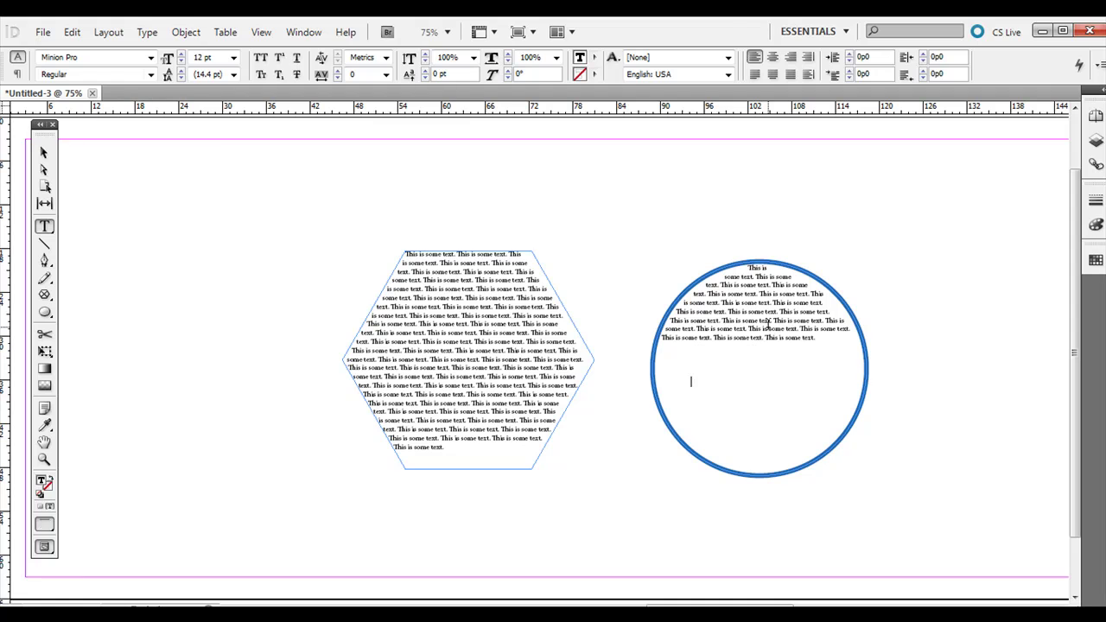
Delete all of the text inside the hexagon frame
{"action": "left_click", "coordinate": [44, 152]}
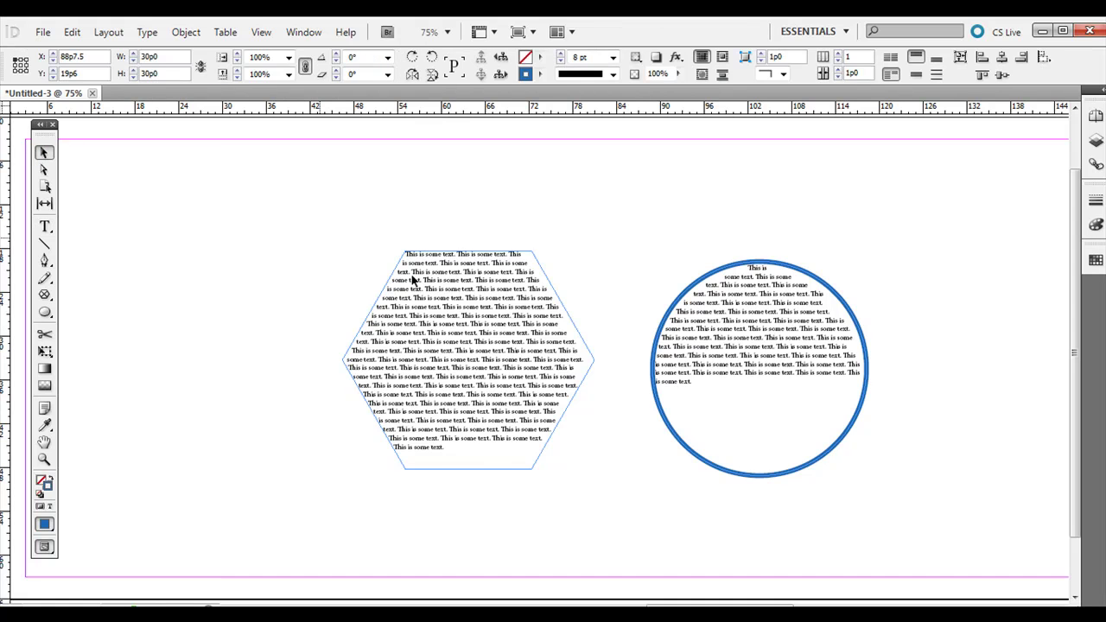
{"action": "left_click", "coordinate": [425, 313]}
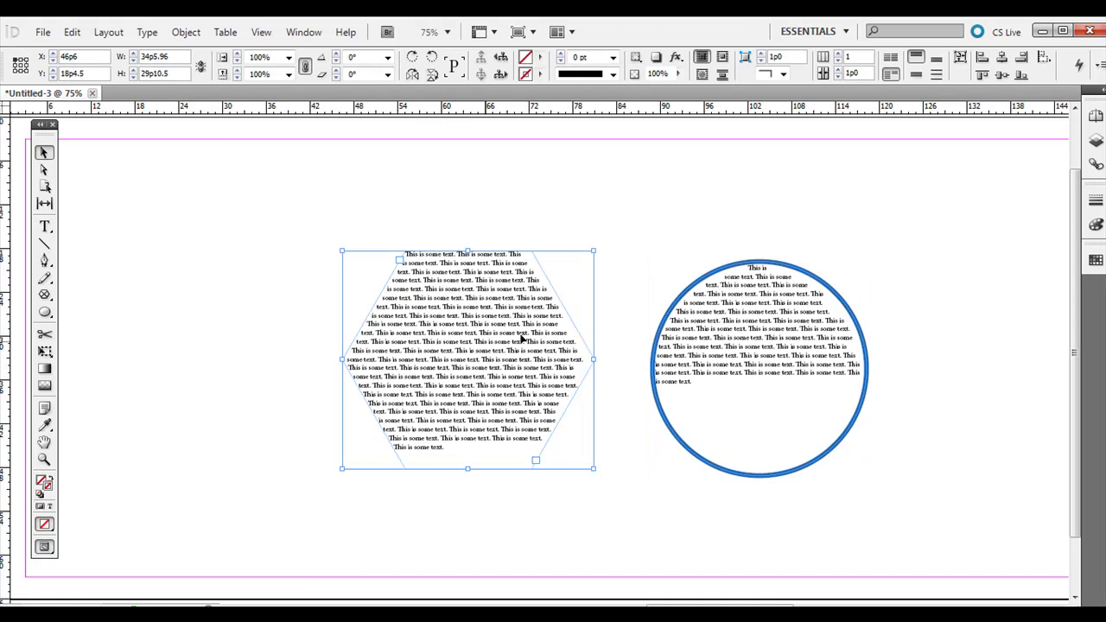
{"action": "left_click", "coordinate": [707, 340]}
{"action": "left_click", "coordinate": [425, 339]}
{"action": "left_click", "coordinate": [184, 38]}
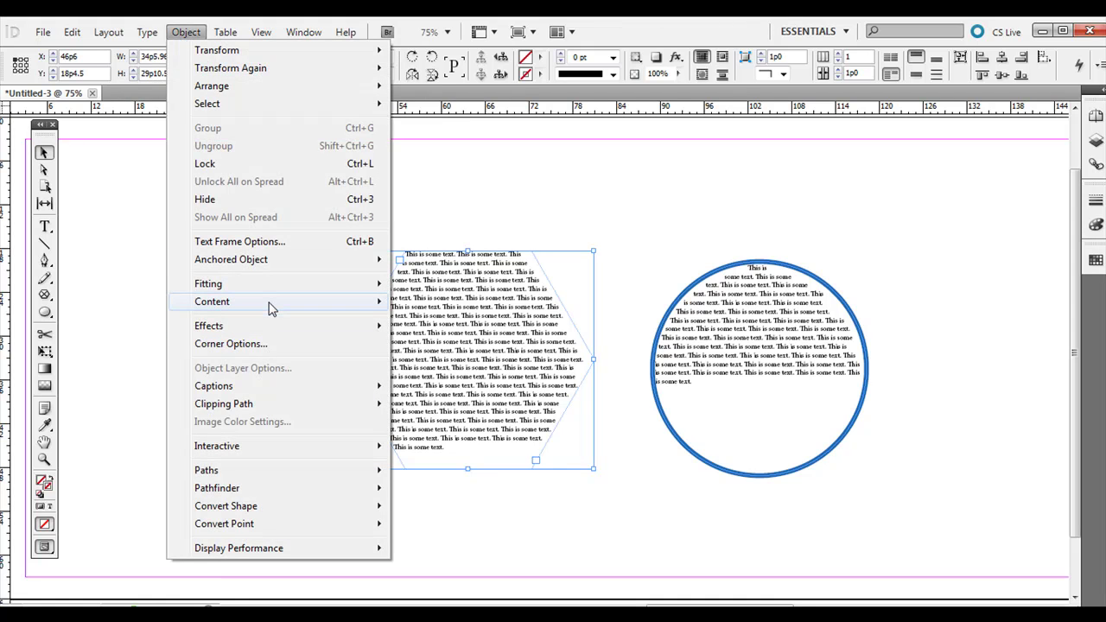
{"action": "mouse_move", "coordinate": [212, 301]}
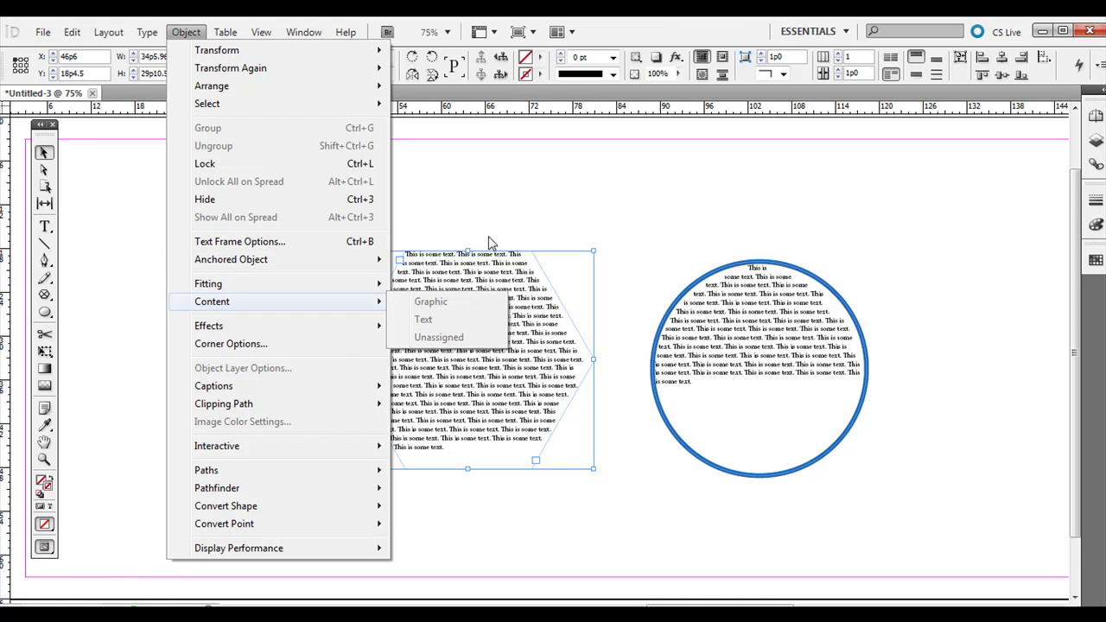
{"action": "left_click", "coordinate": [490, 220]}
{"action": "left_click", "coordinate": [45, 226]}
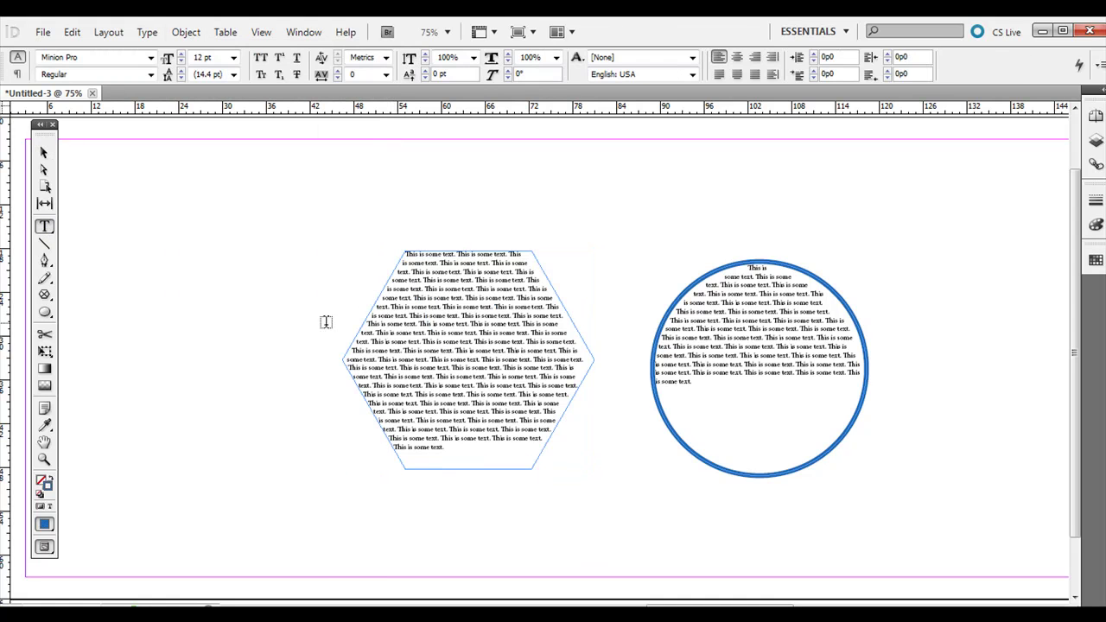
{"action": "left_click", "coordinate": [415, 339]}
{"action": "key", "text": "ctrl+a"}
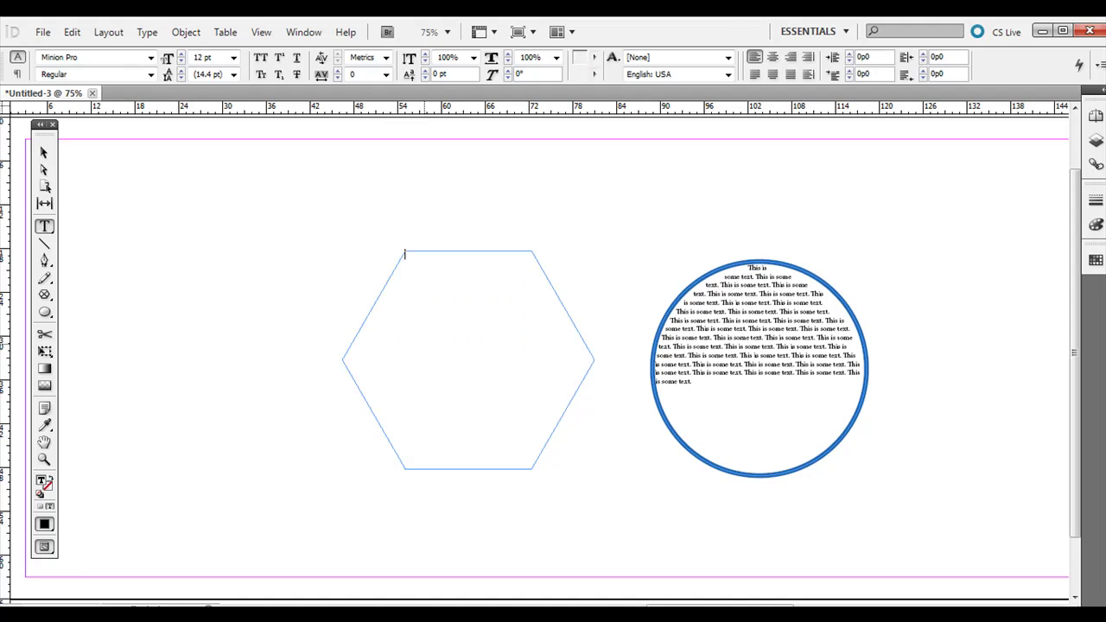
{"action": "key", "text": "BackSpace"}
Convert the empty hexagon into a graphic frame with Object > Content > Graphic
{"action": "left_click", "coordinate": [44, 153]}
{"action": "left_click", "coordinate": [423, 277]}
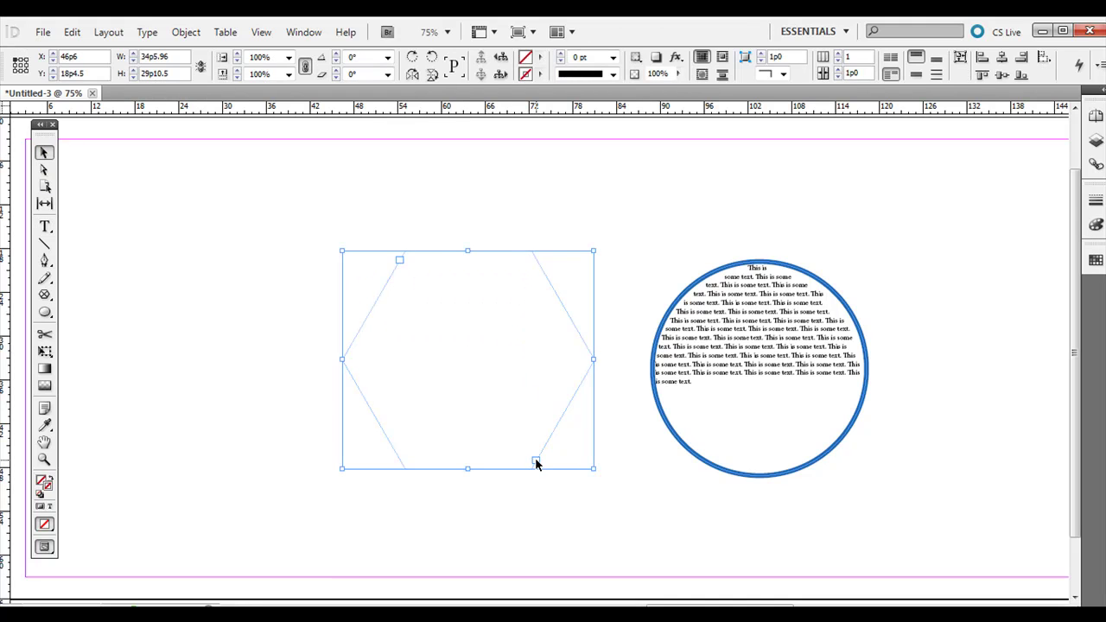
{"action": "left_click", "coordinate": [184, 32]}
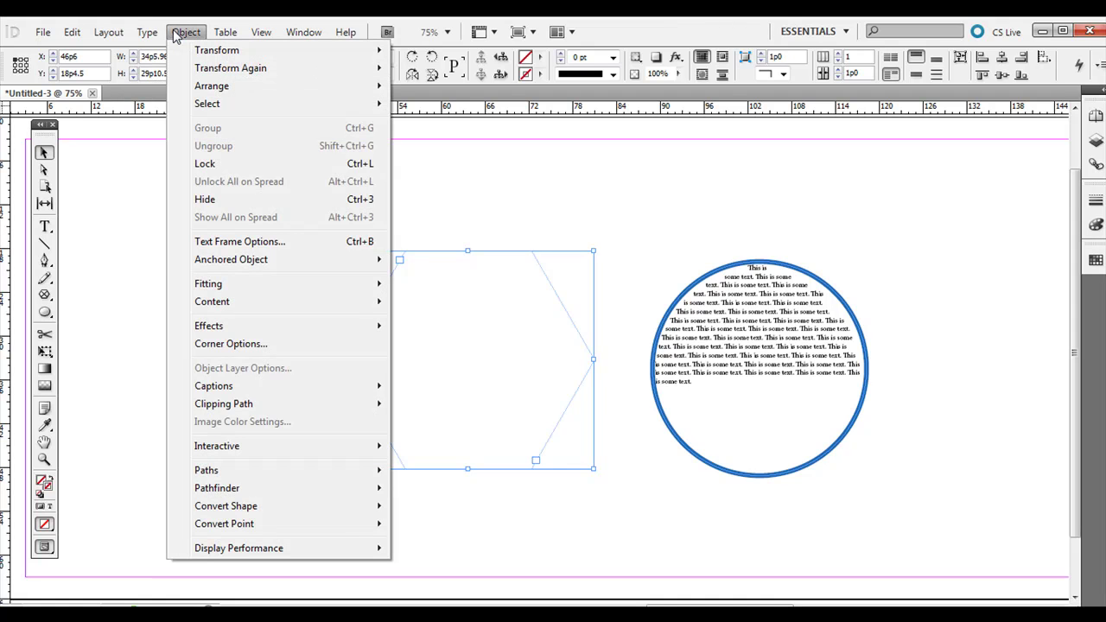
{"action": "mouse_move", "coordinate": [212, 301]}
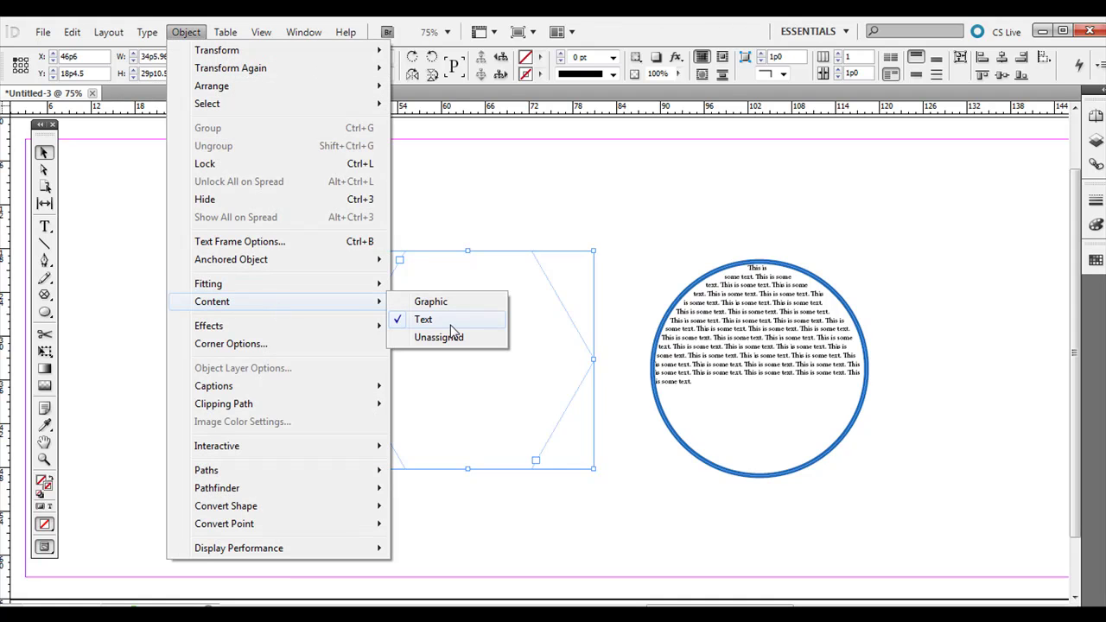
{"action": "left_click", "coordinate": [451, 303]}
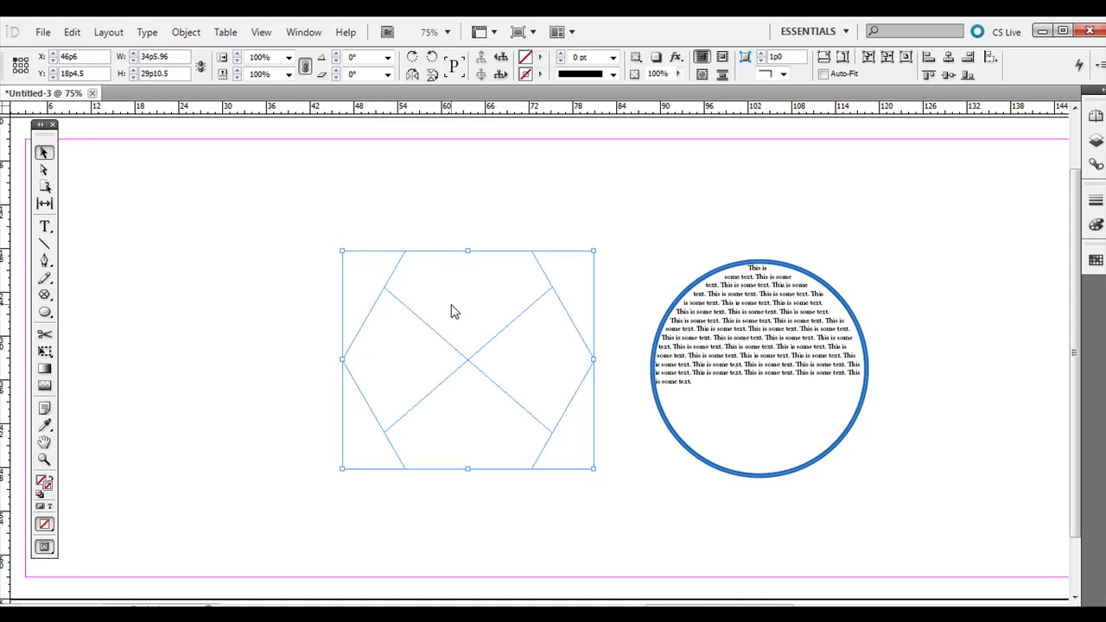
{"action": "left_click", "coordinate": [404, 218]}
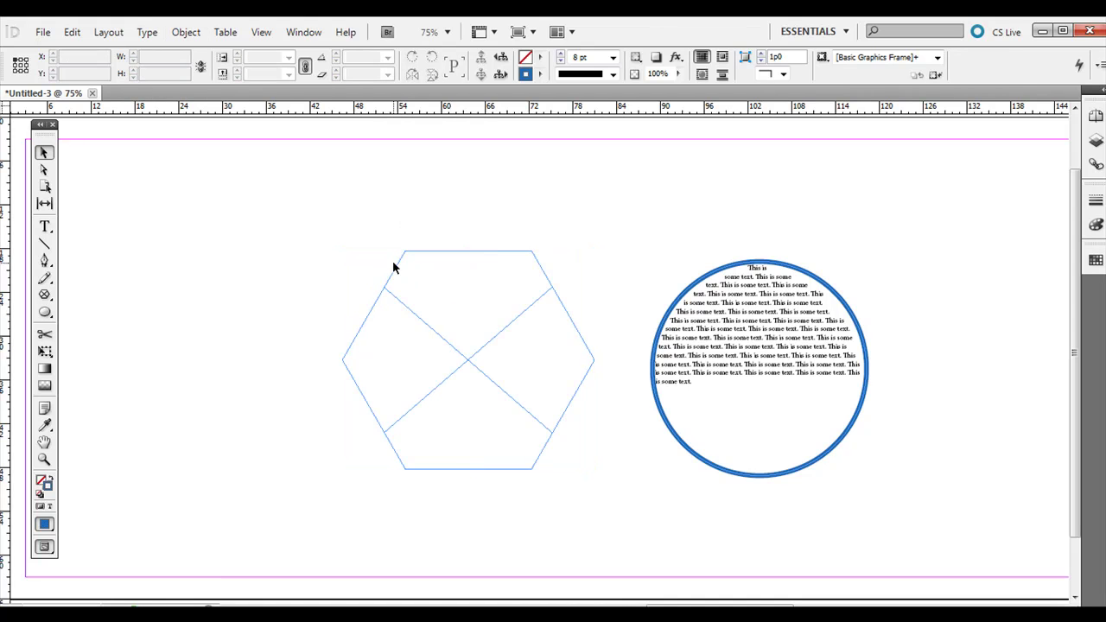
Place the woman's photo into the hexagon frame
{"action": "left_click", "coordinate": [42, 32]}
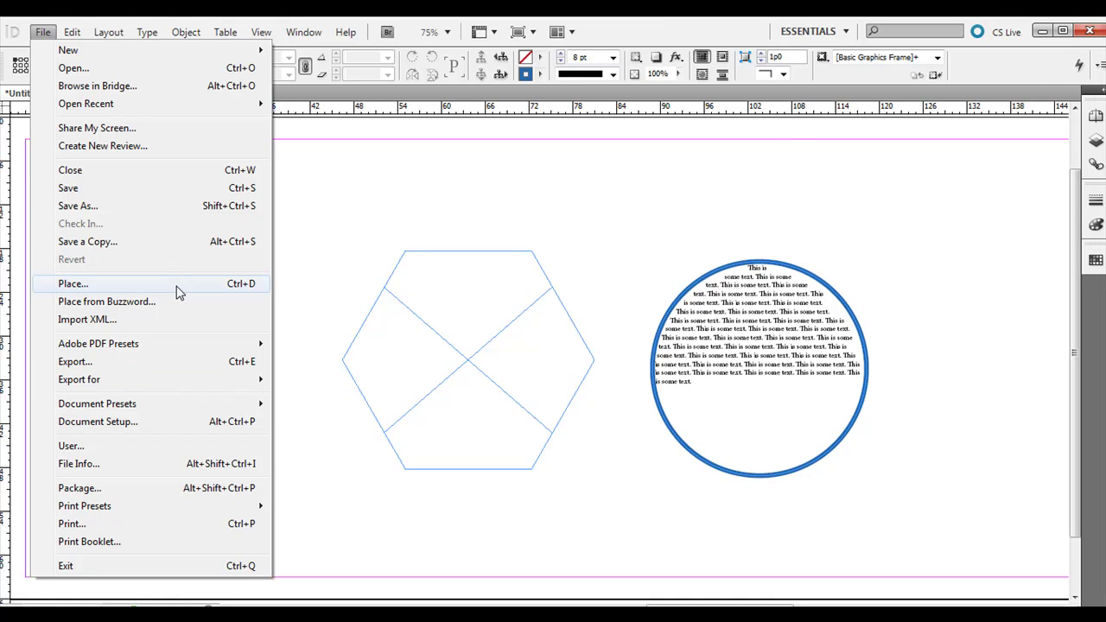
{"action": "left_click", "coordinate": [178, 288]}
{"action": "left_click", "coordinate": [555, 344]}
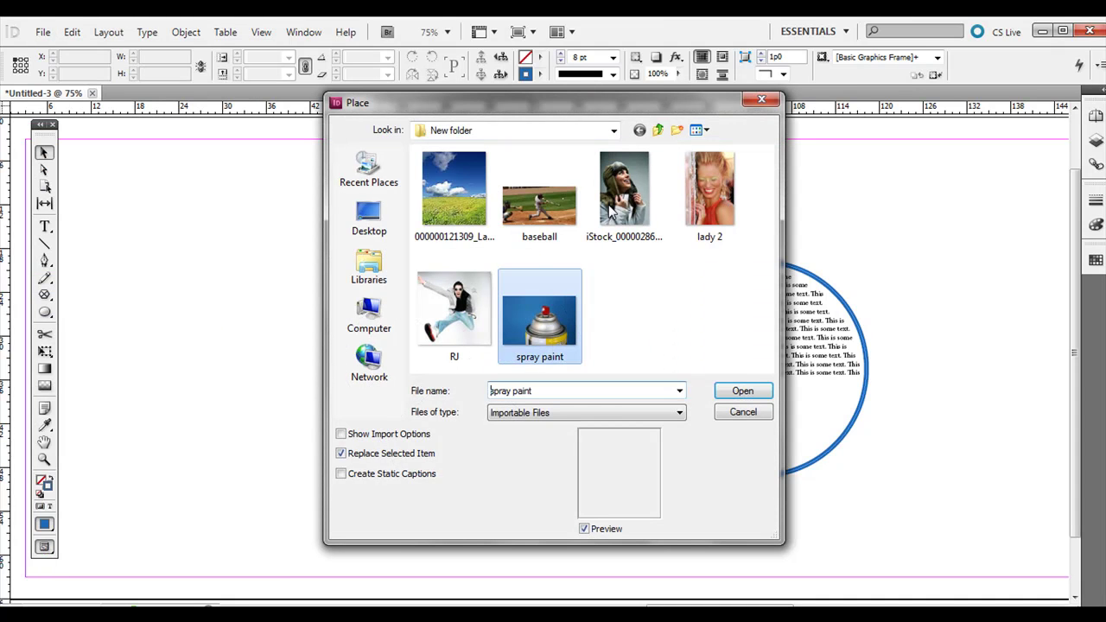
{"action": "left_click", "coordinate": [623, 194]}
{"action": "left_click", "coordinate": [750, 391]}
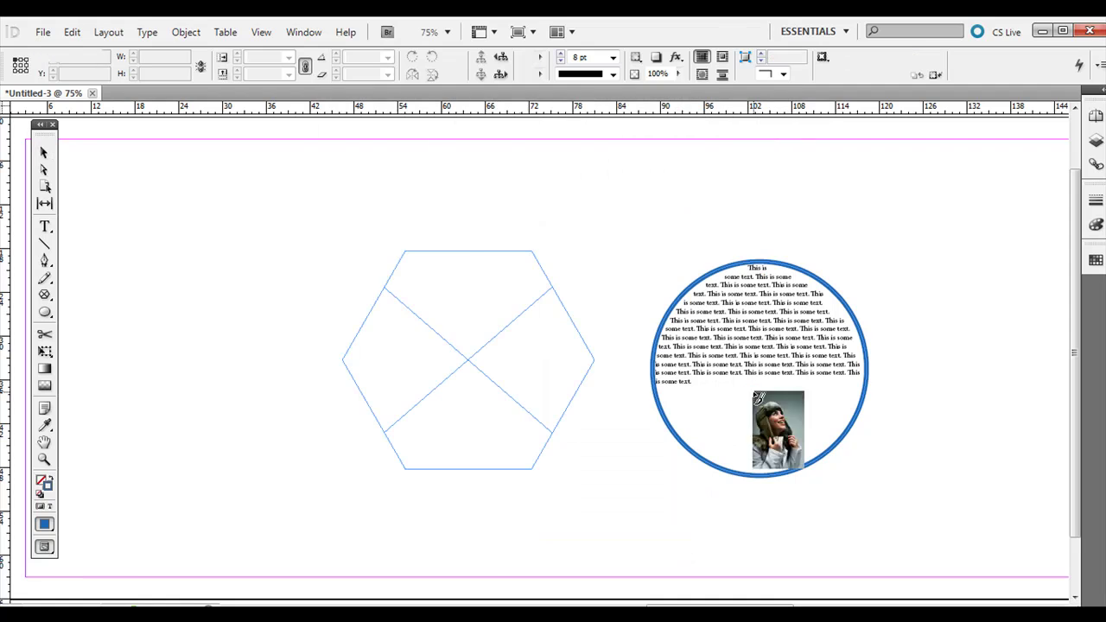
{"action": "left_click", "coordinate": [400, 296]}
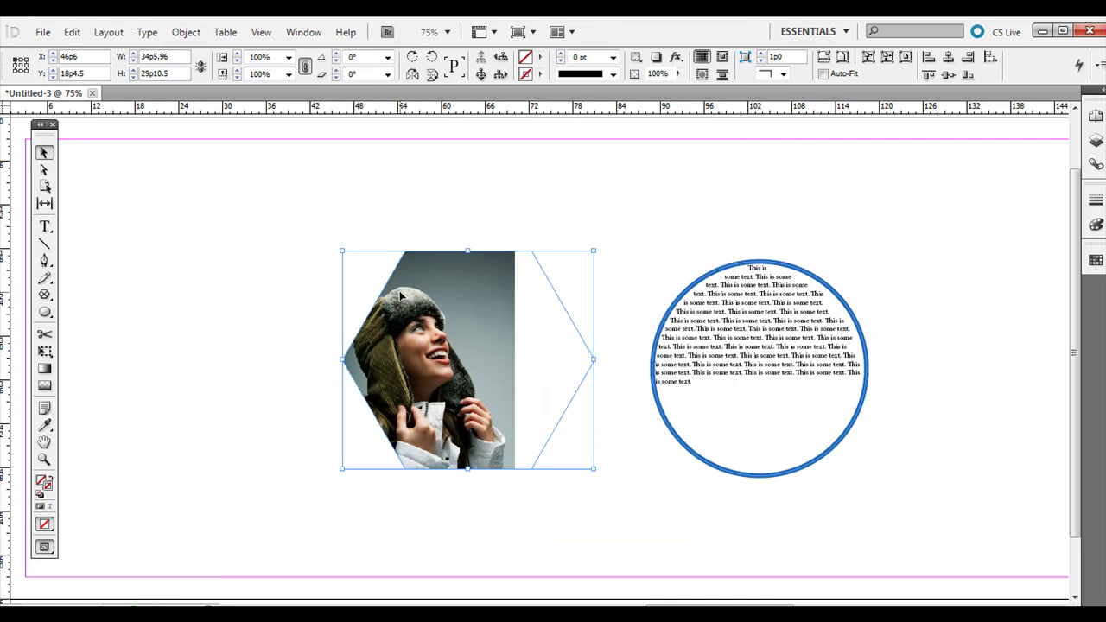
{"action": "key", "text": "ctrl+z"}
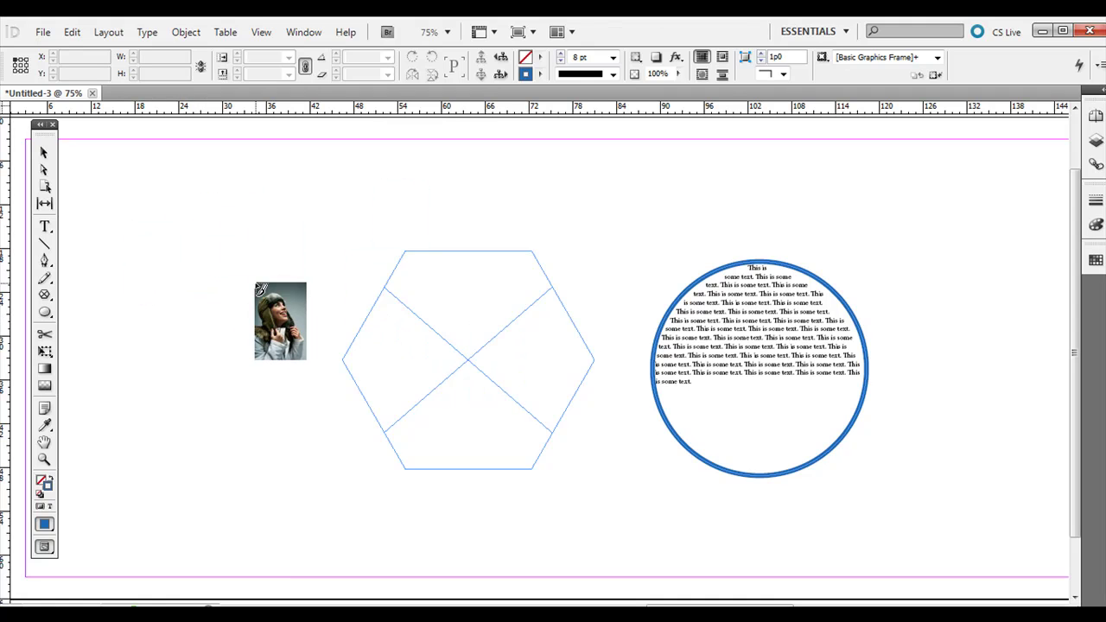
{"action": "key", "text": "Escape"}
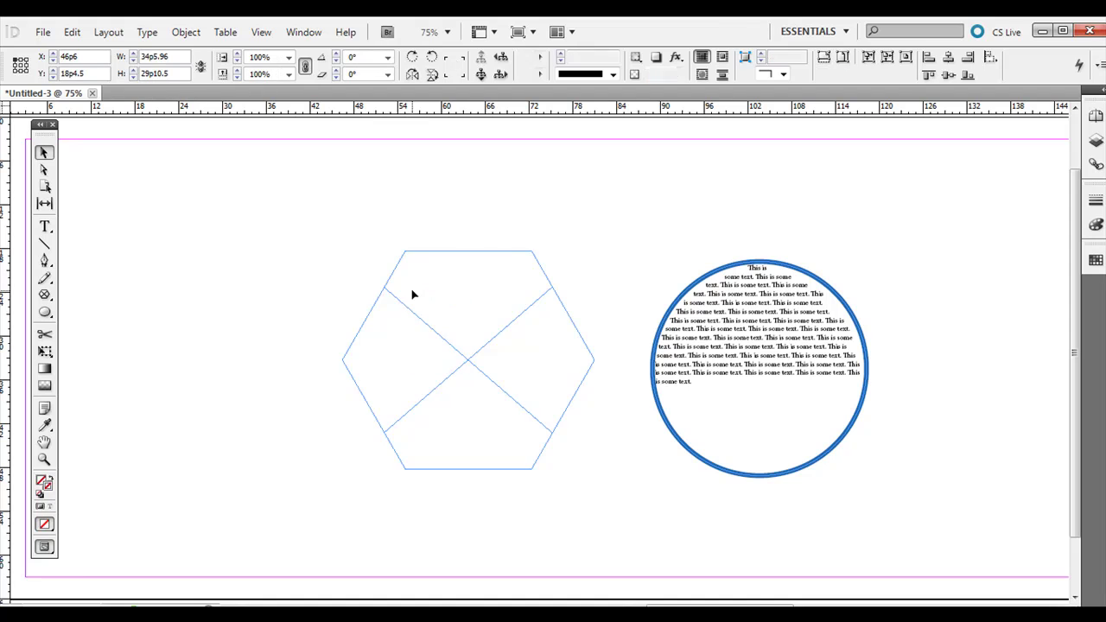
{"action": "key", "text": "ctrl+shift+z"}
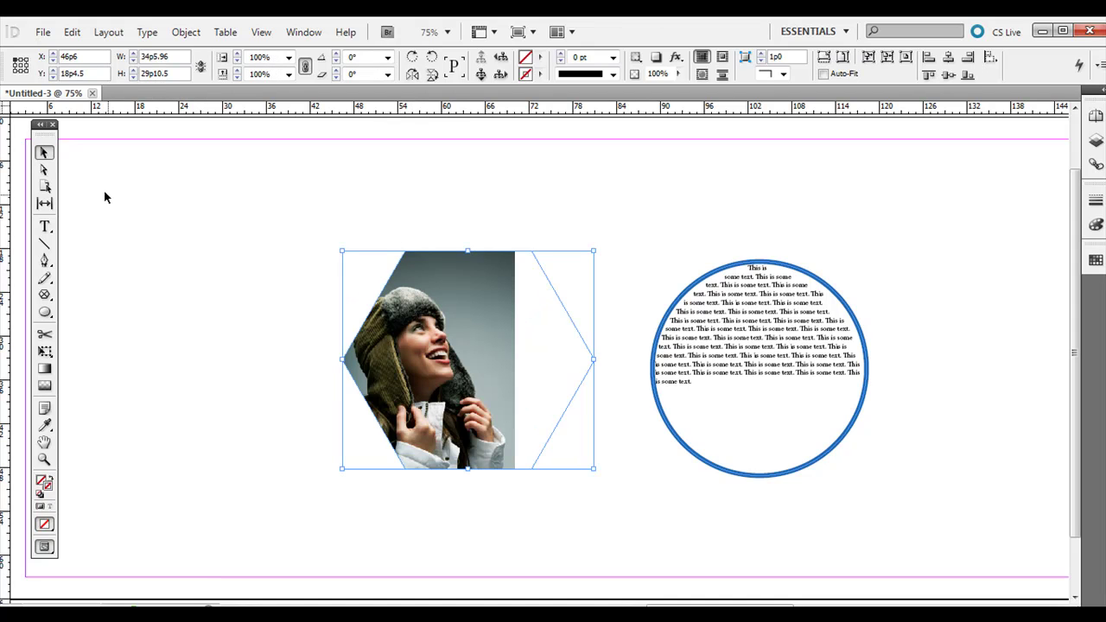
Enlarge and shift the woman's photo so it fills the hexagon
{"action": "left_click_drag", "start_coordinate": [466, 357], "coordinate": [555, 320]}
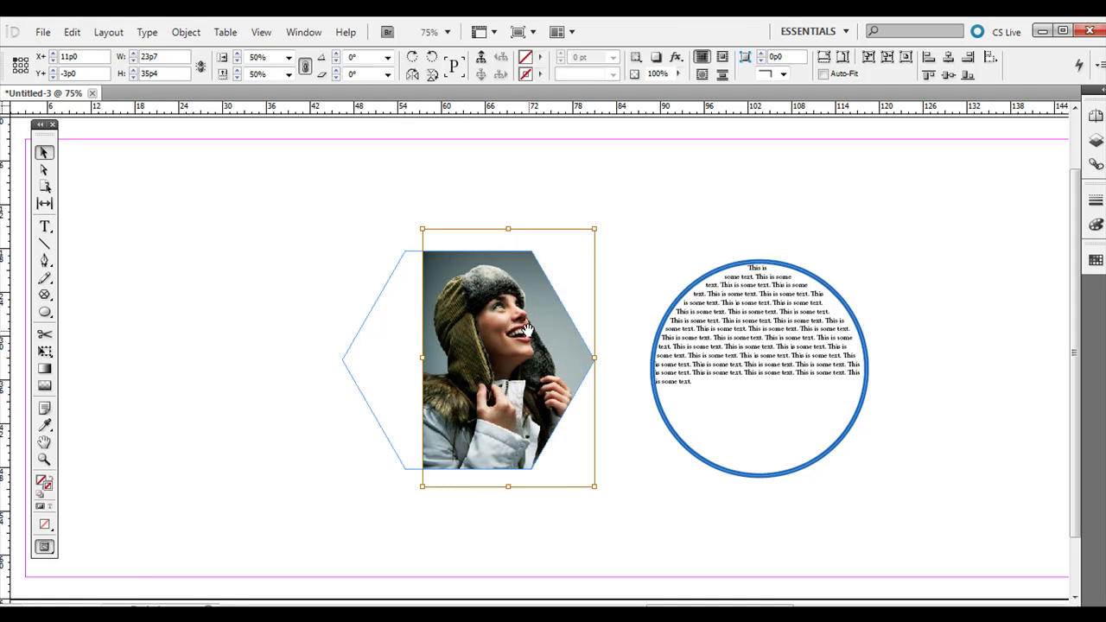
{"action": "left_click_drag", "start_coordinate": [422, 488], "coordinate": [369, 559]}
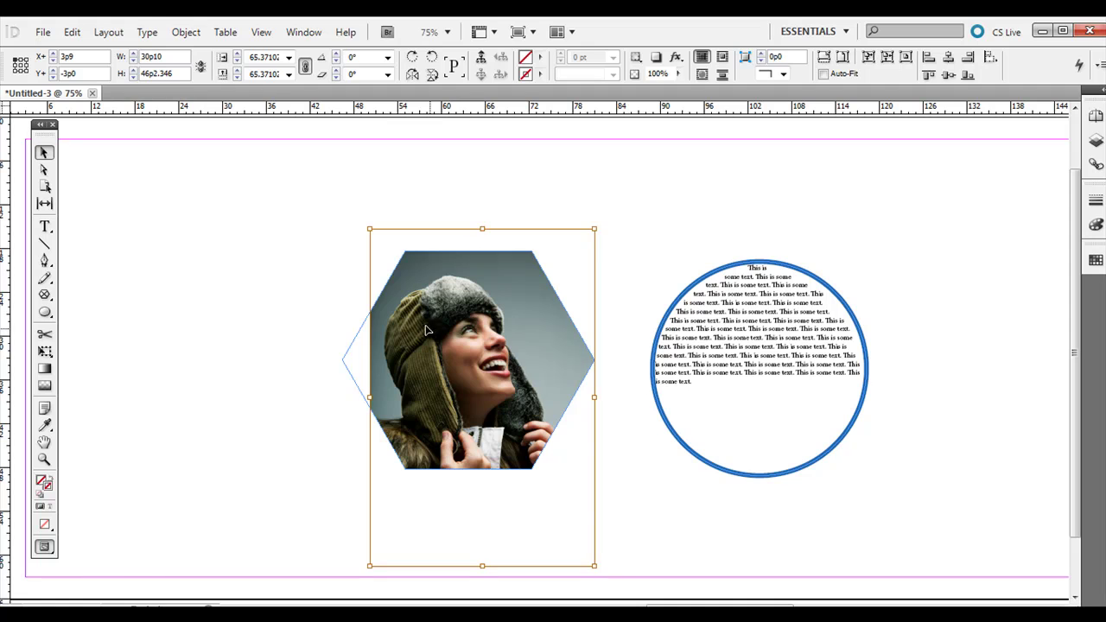
{"action": "left_click_drag", "start_coordinate": [426, 330], "coordinate": [417, 303]}
{"action": "left_click", "coordinate": [152, 217]}
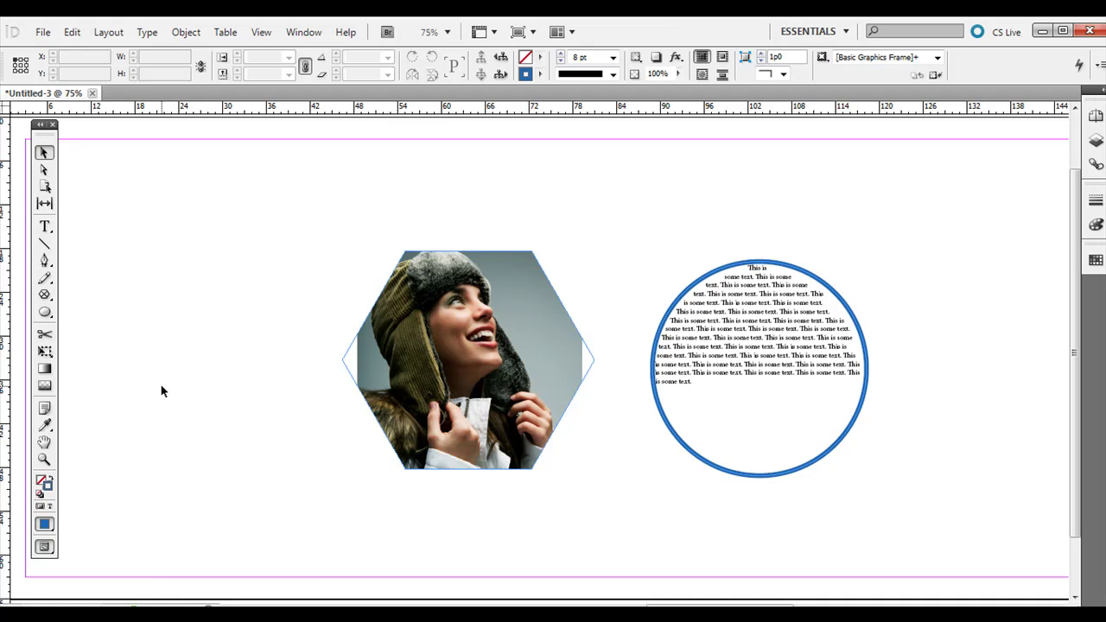
{"action": "left_click", "coordinate": [46, 261]}
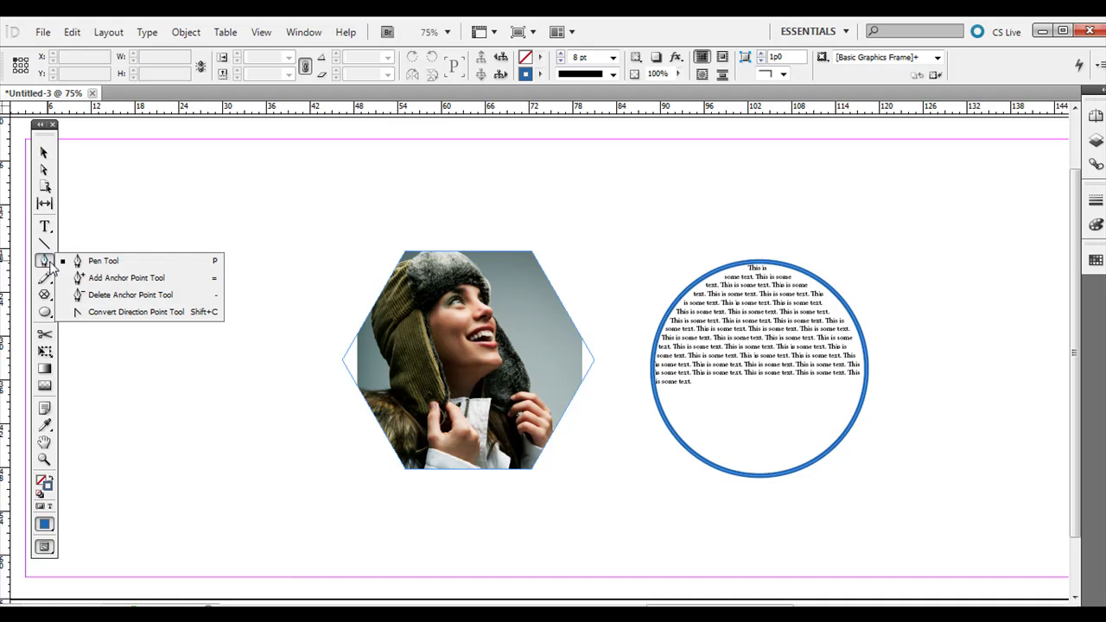
{"action": "left_click", "coordinate": [97, 260]}
{"action": "left_click", "coordinate": [43, 154]}
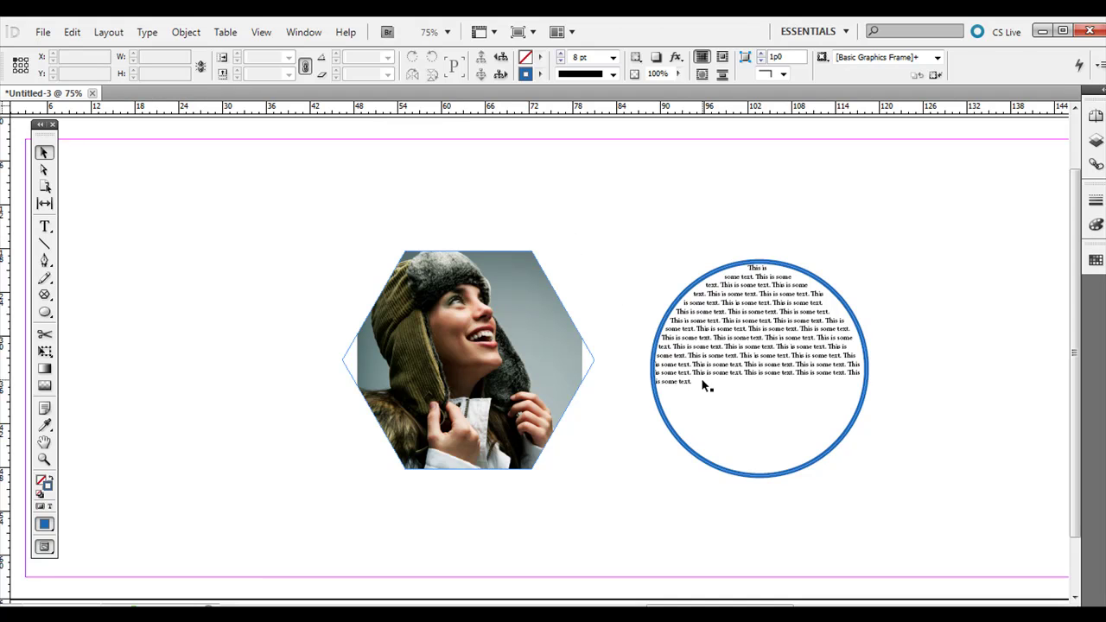
Move the circle up and right and delete its placeholder text
{"action": "left_click_drag", "start_coordinate": [695, 391], "coordinate": [714, 347]}
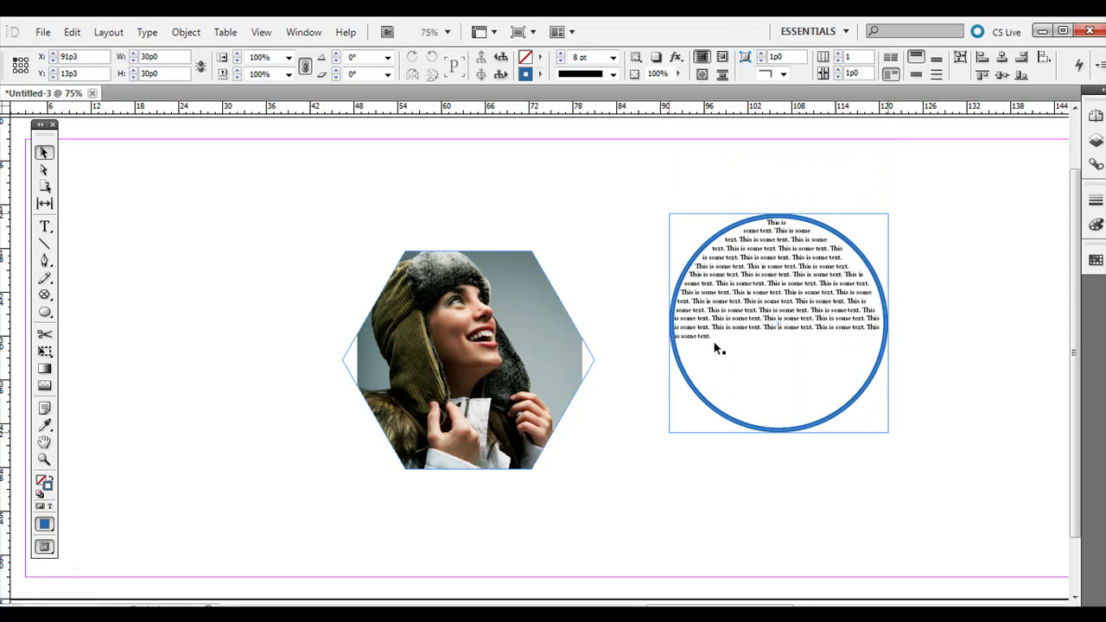
{"action": "left_click", "coordinate": [44, 227]}
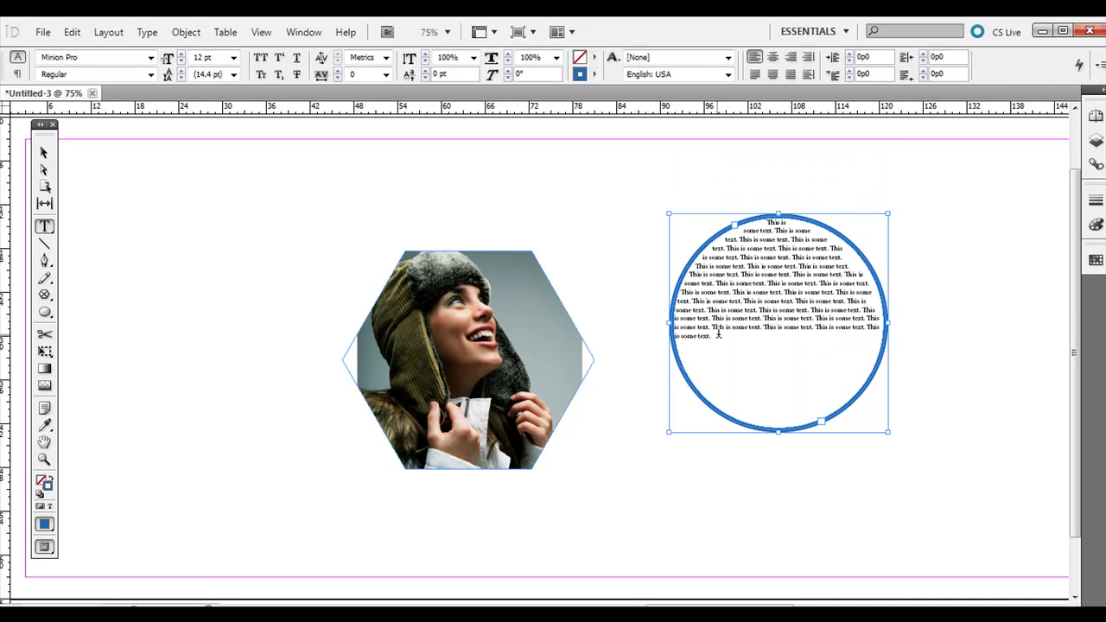
{"action": "key", "text": "ctrl+a"}
{"action": "key", "text": "Delete"}
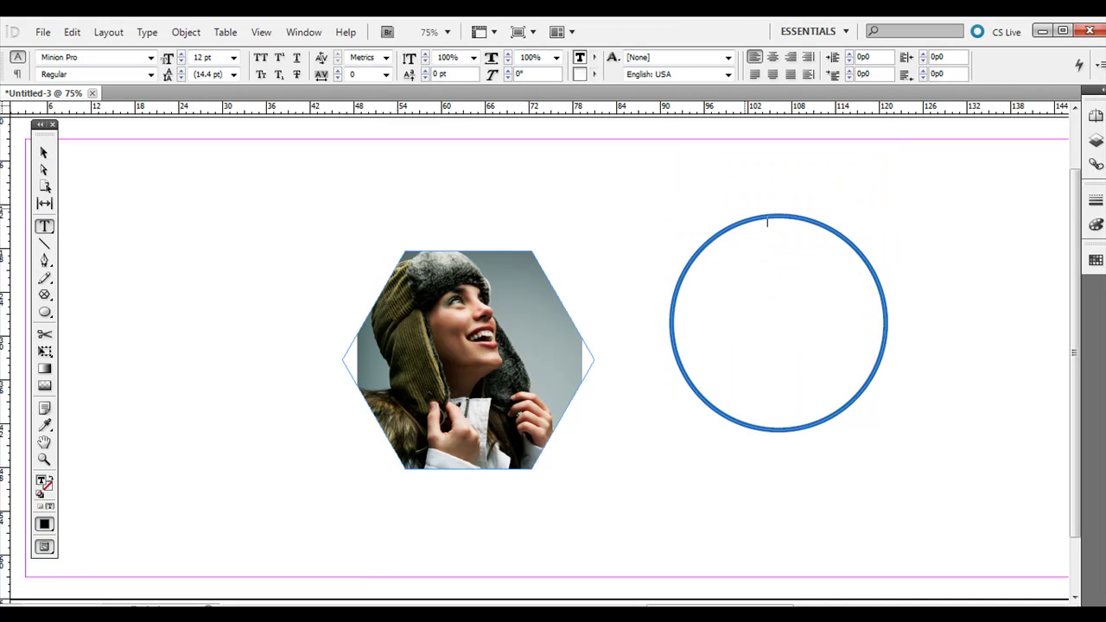
{"action": "left_click", "coordinate": [44, 153]}
{"action": "left_click", "coordinate": [804, 323]}
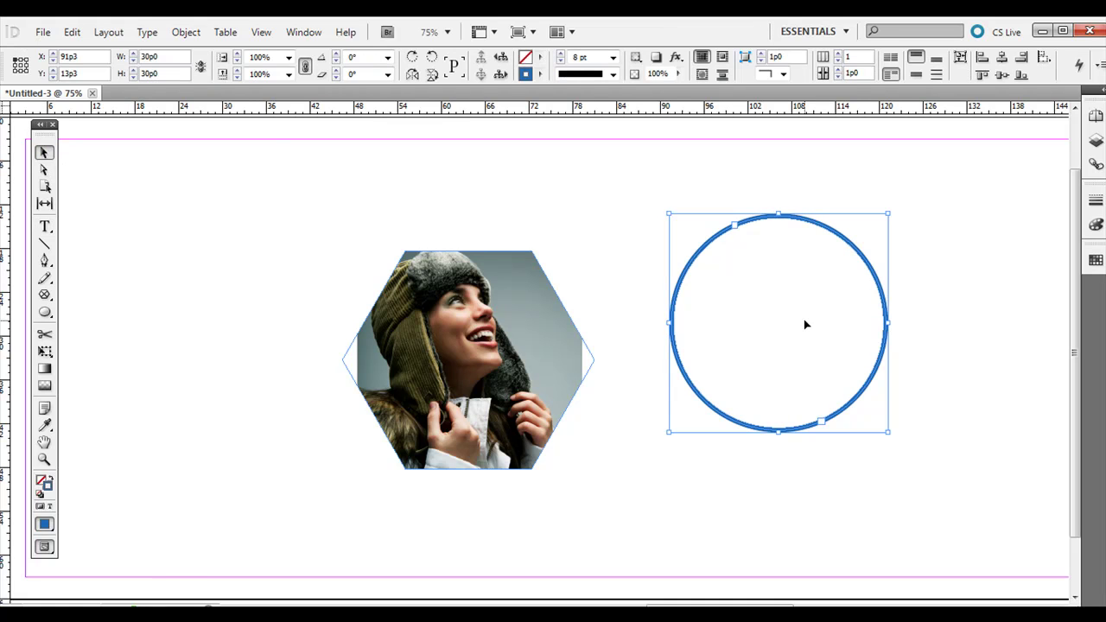
Place the RJ photo into the empty circle frame
{"action": "left_click", "coordinate": [43, 32]}
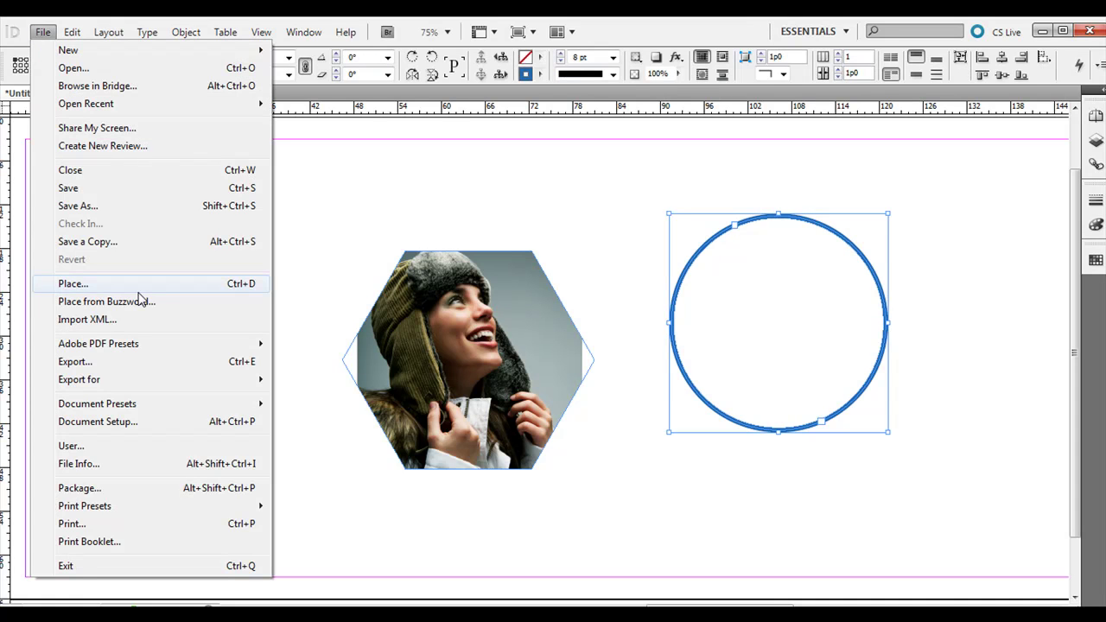
{"action": "left_click", "coordinate": [149, 290]}
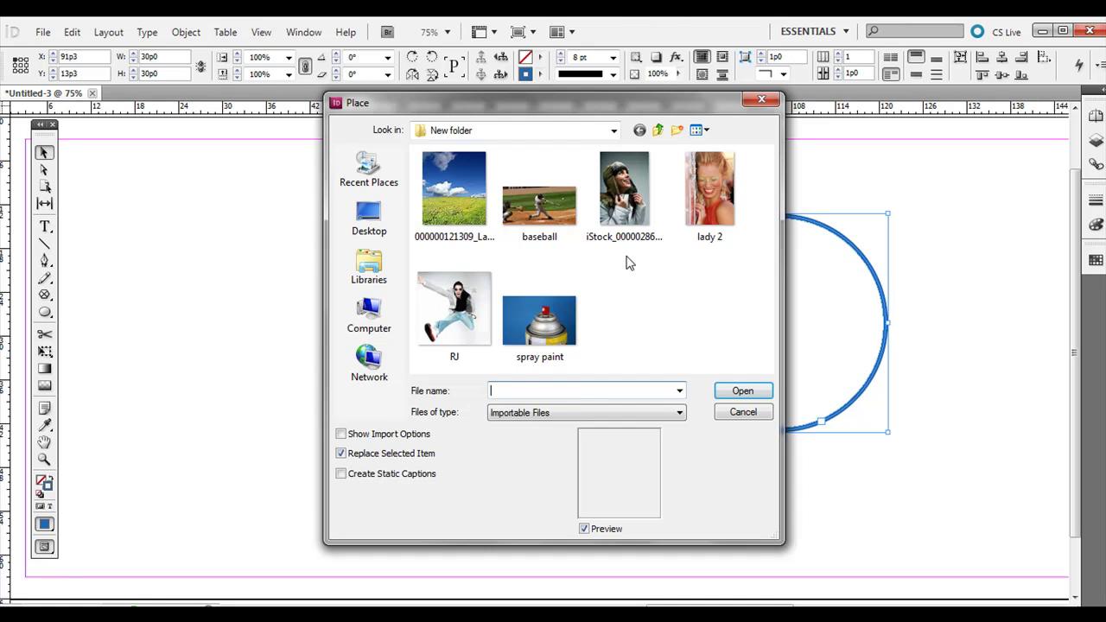
{"action": "left_click", "coordinate": [458, 311]}
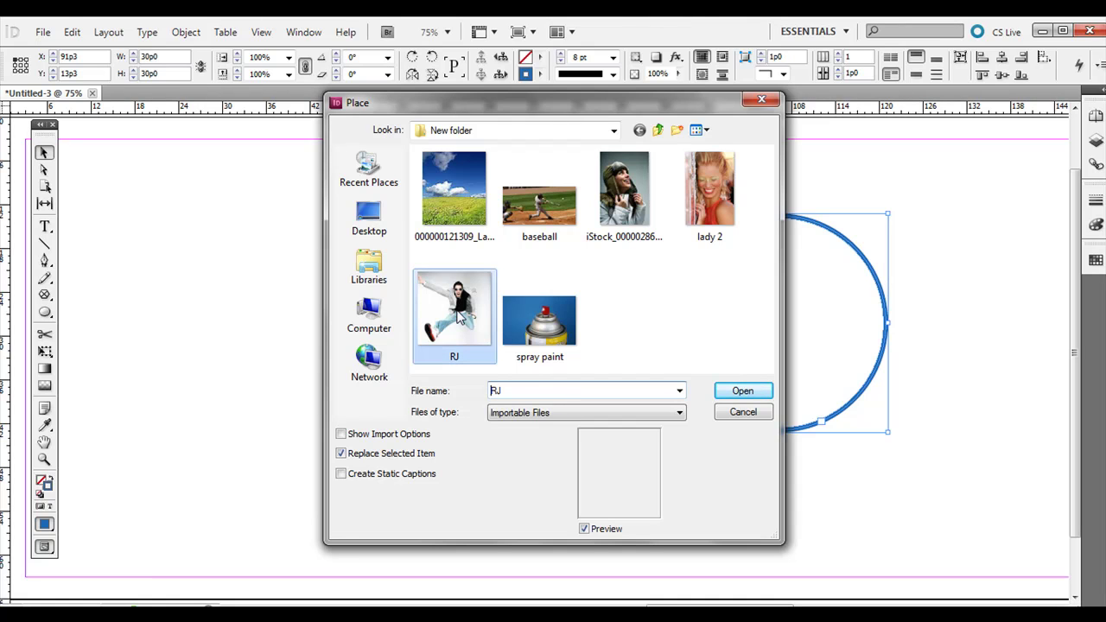
{"action": "left_click", "coordinate": [741, 391]}
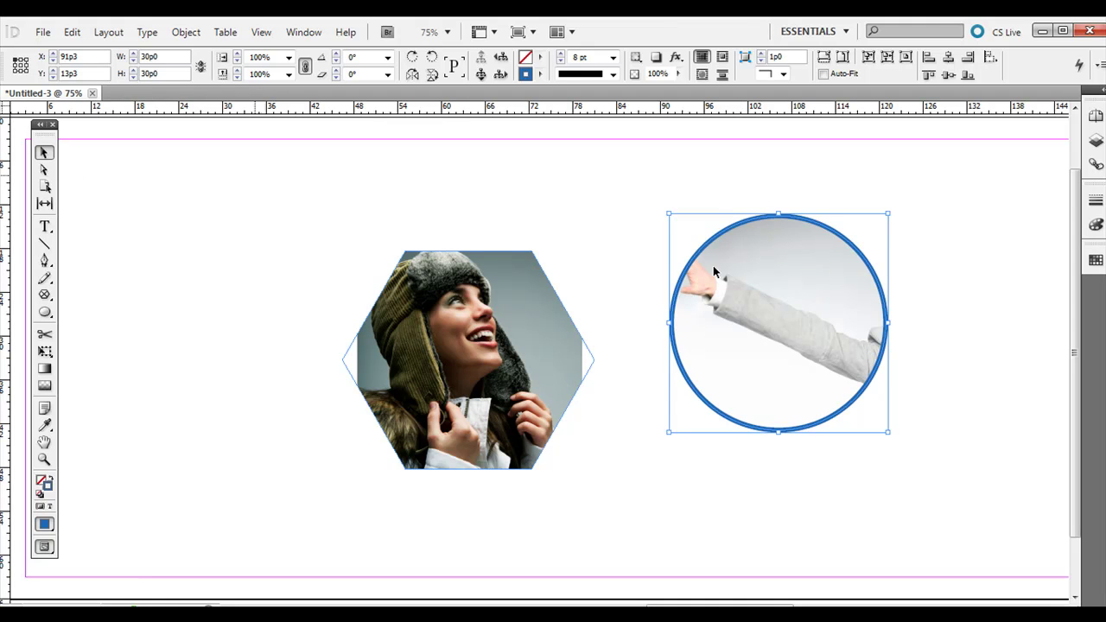
Shrink the man's photo and centre him within the circle frame
{"action": "left_click_drag", "start_coordinate": [817, 299], "coordinate": [258, 260]}
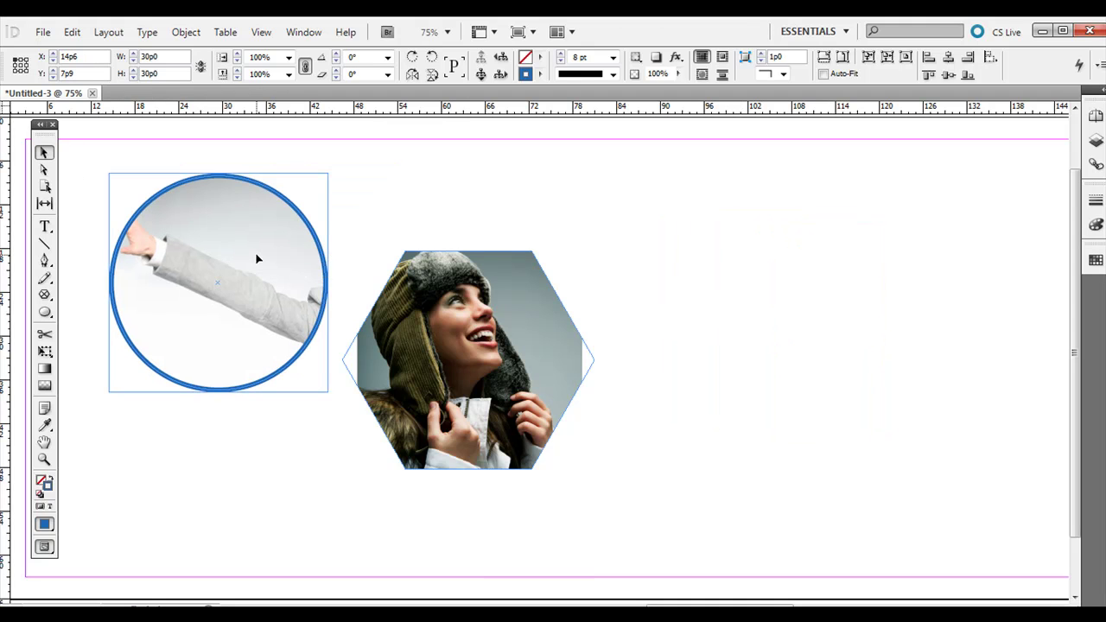
{"action": "left_click", "coordinate": [257, 253]}
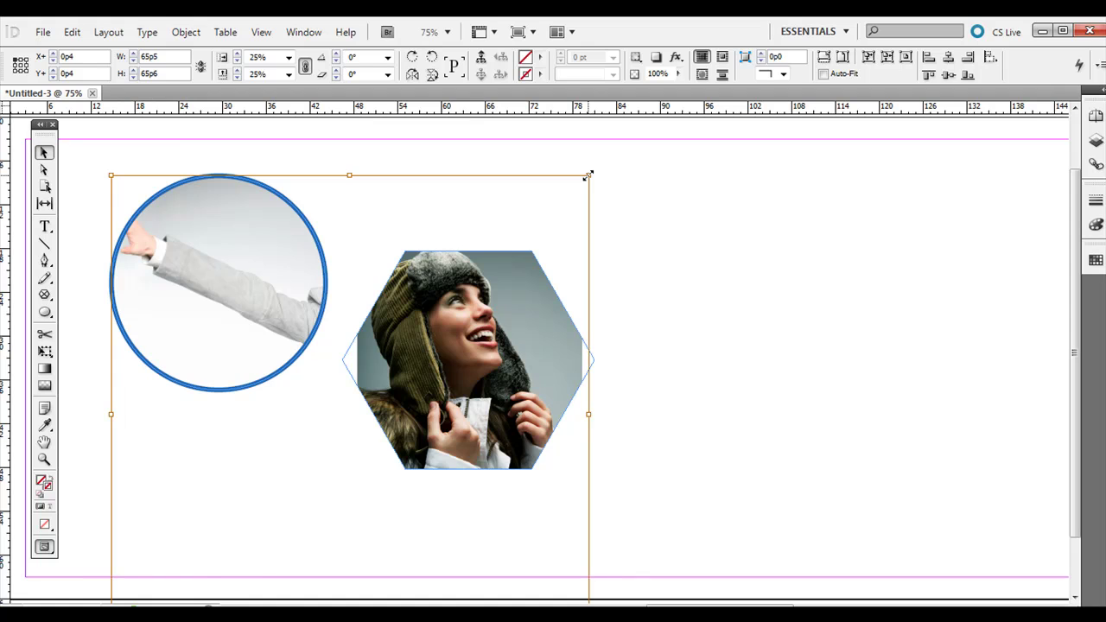
{"action": "left_click_drag", "start_coordinate": [587, 175], "coordinate": [476, 287]}
{"action": "left_click_drag", "start_coordinate": [313, 424], "coordinate": [267, 321]}
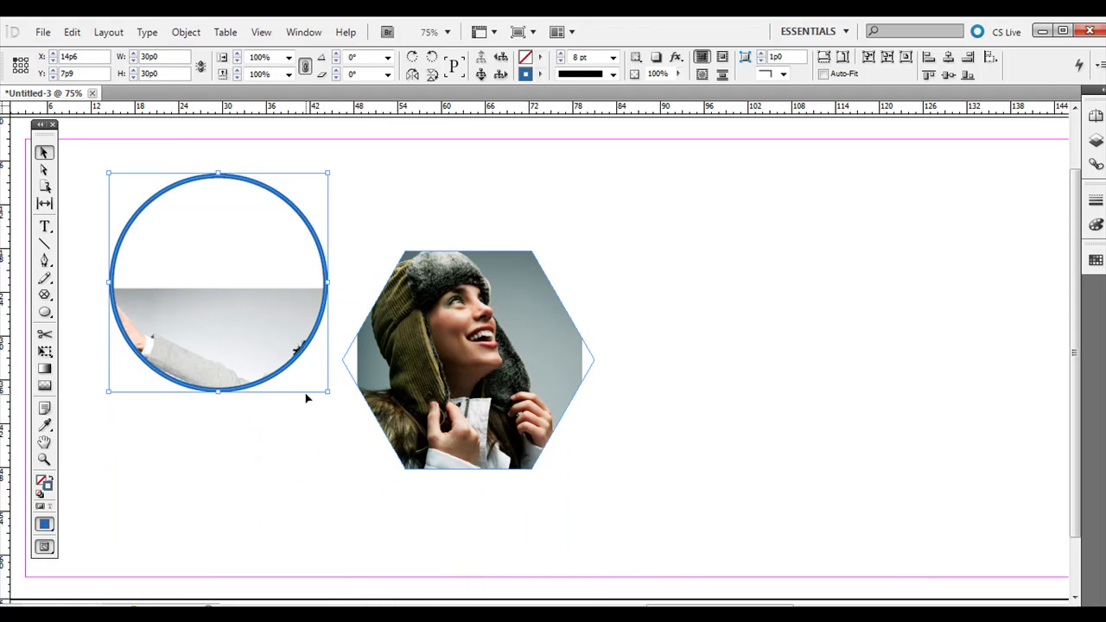
{"action": "left_click_drag", "start_coordinate": [332, 434], "coordinate": [309, 383]}
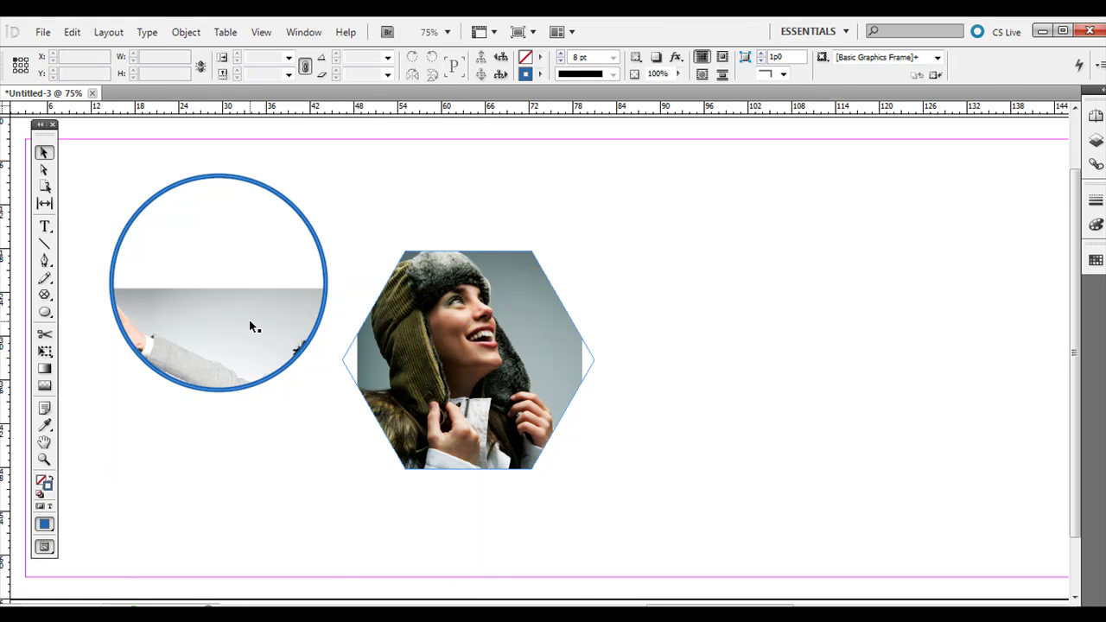
{"action": "left_click_drag", "start_coordinate": [244, 355], "coordinate": [200, 205]}
{"action": "double_click", "coordinate": [241, 341]}
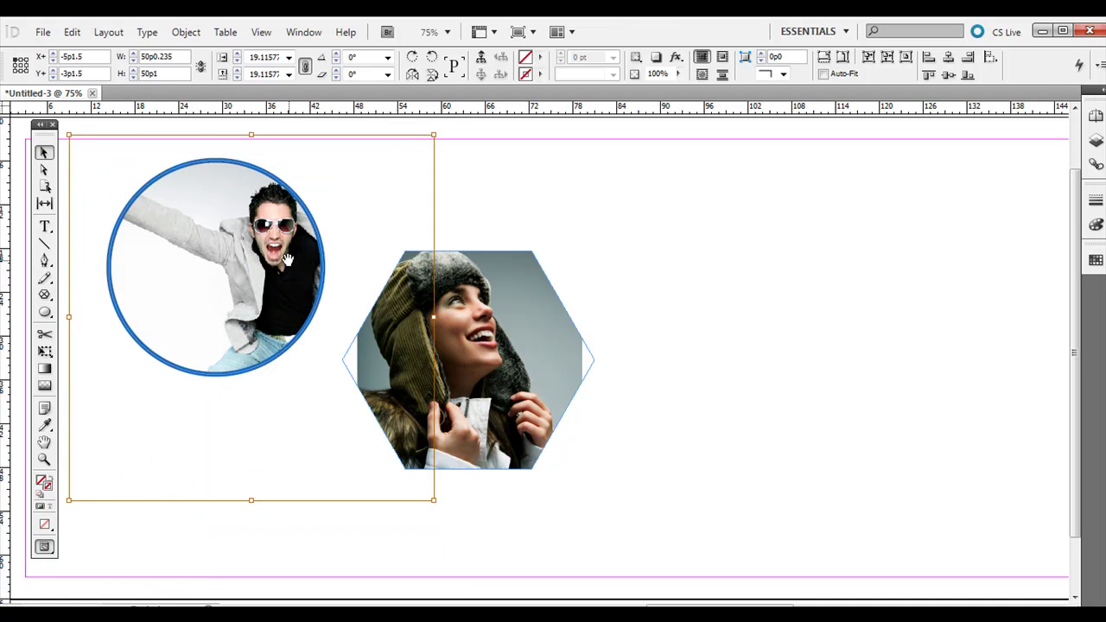
{"action": "mouse_move", "coordinate": [286, 260]}
{"action": "left_mouse_down"}
{"action": "mouse_move", "coordinate": [218, 241]}
{"action": "mouse_move", "coordinate": [228, 236]}
{"action": "left_mouse_up"}
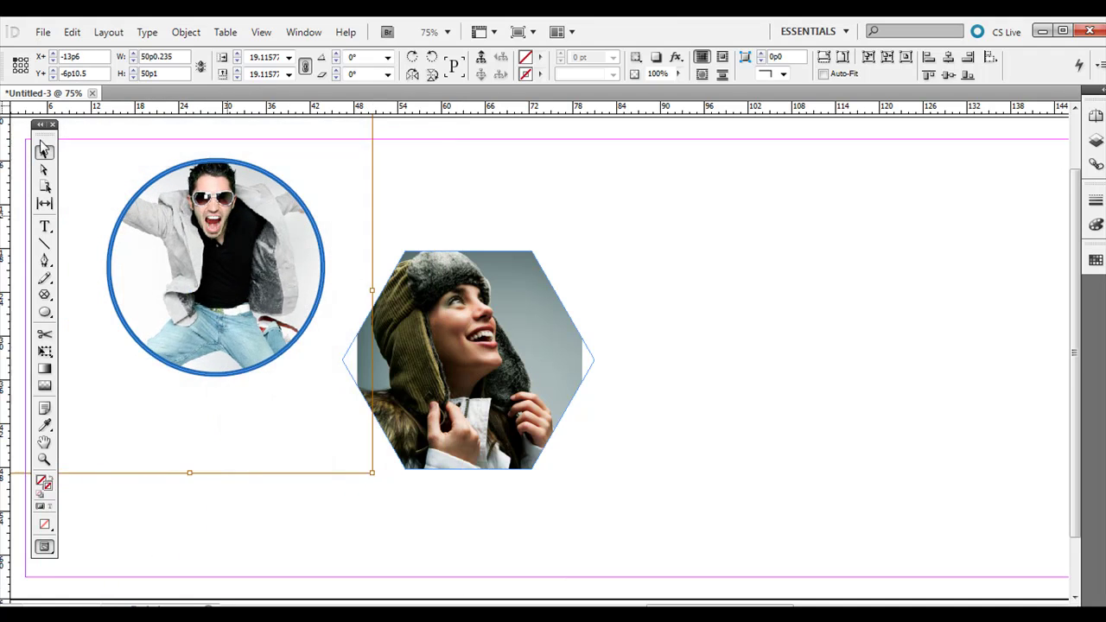
{"action": "left_click", "coordinate": [621, 217]}
{"action": "left_click", "coordinate": [286, 241]}
Move the circle photo right of the hexagon and switch to the Pen Tool
{"action": "left_click_drag", "start_coordinate": [287, 245], "coordinate": [842, 328]}
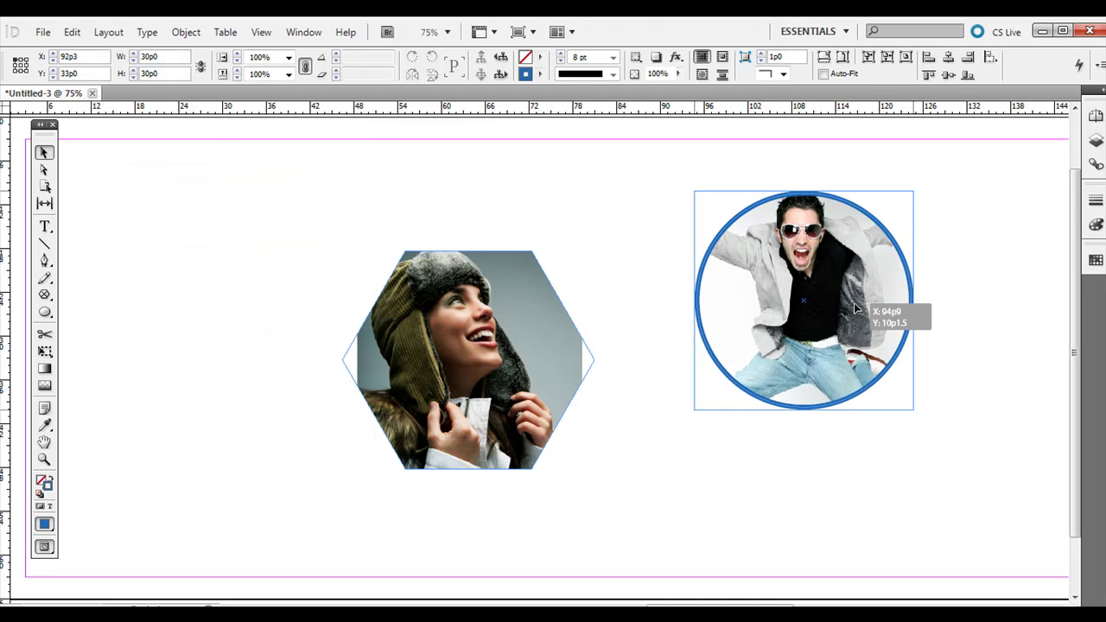
{"action": "left_click", "coordinate": [950, 268]}
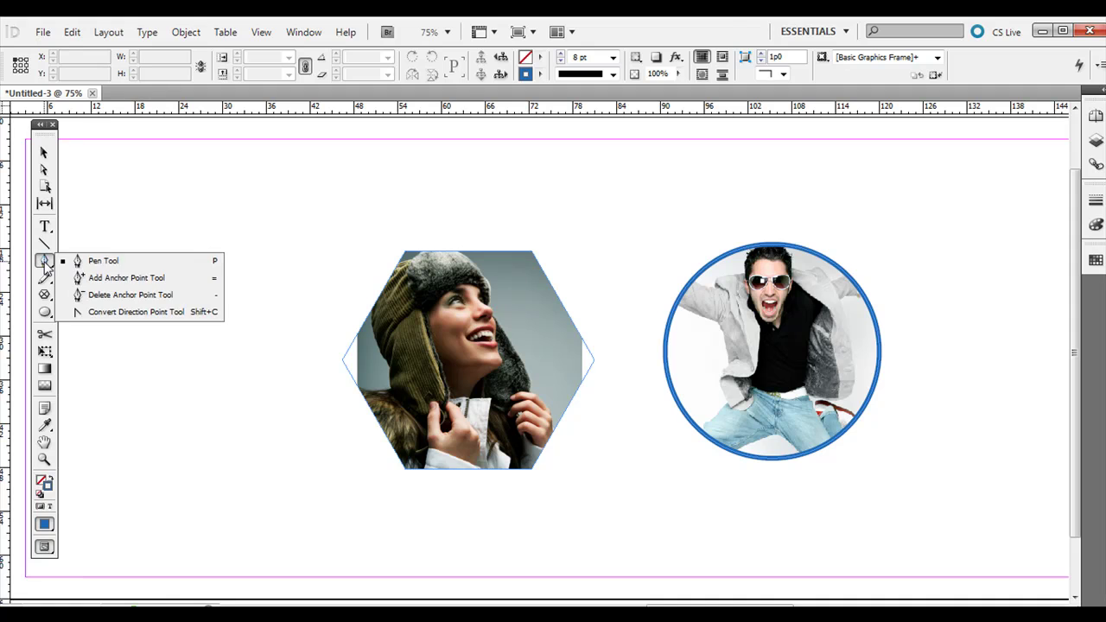
{"action": "left_click_drag", "start_coordinate": [47, 262], "coordinate": [116, 270]}
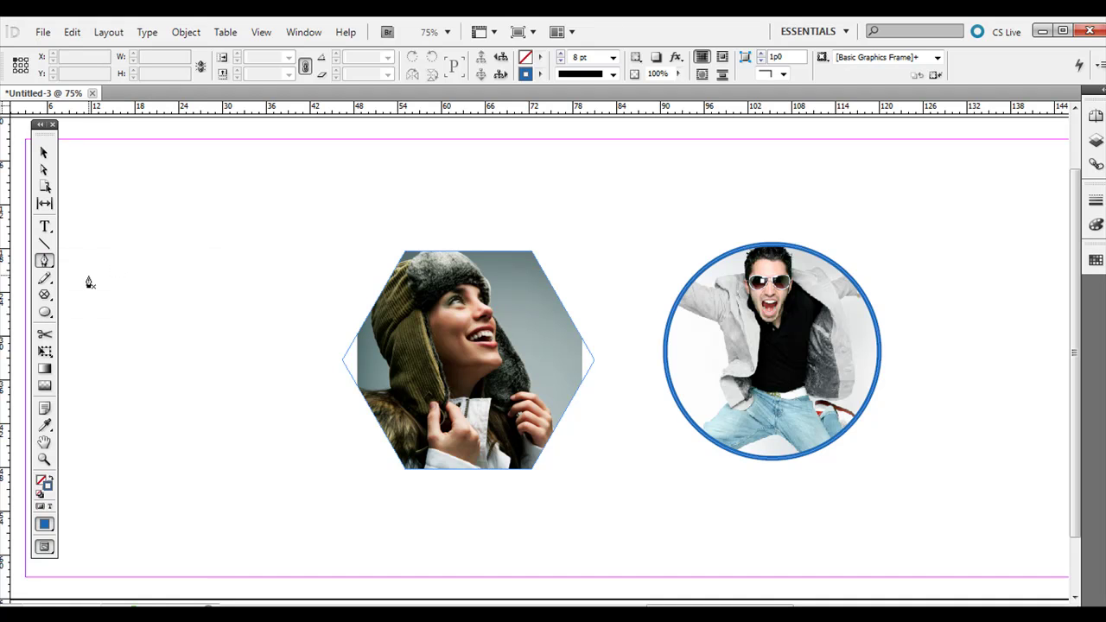